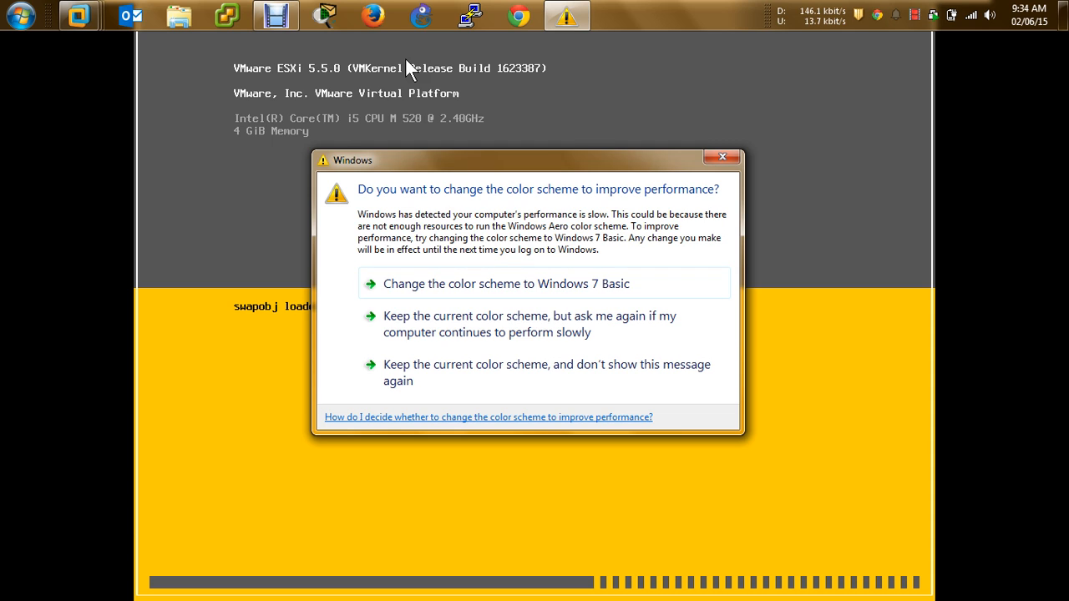
Keep the current Windows colour scheme and stop the warning from showing again
left_click(431, 367)
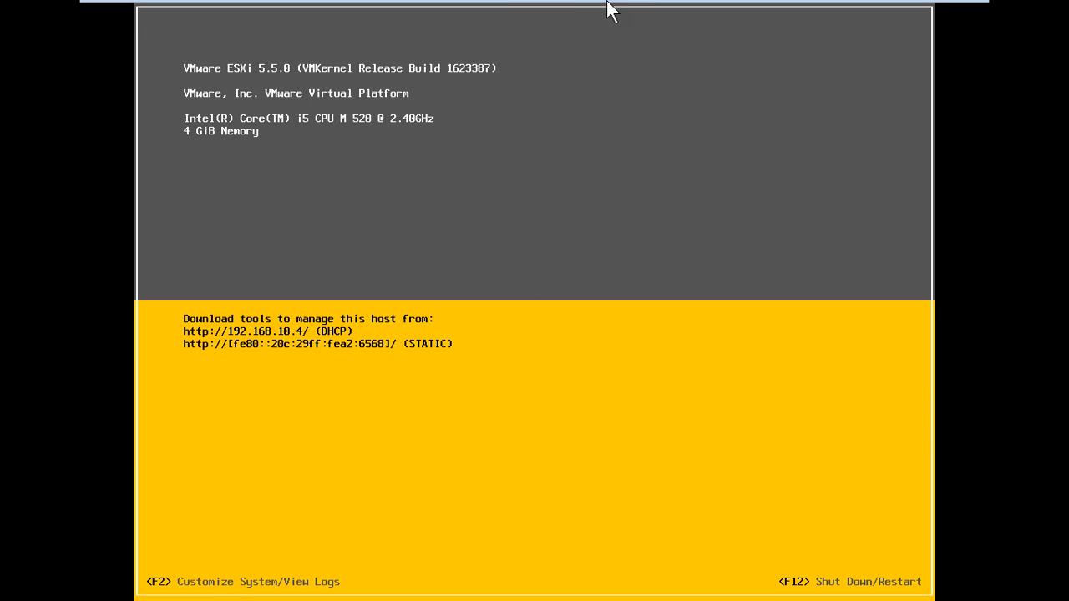
mouse_move(611, 6)
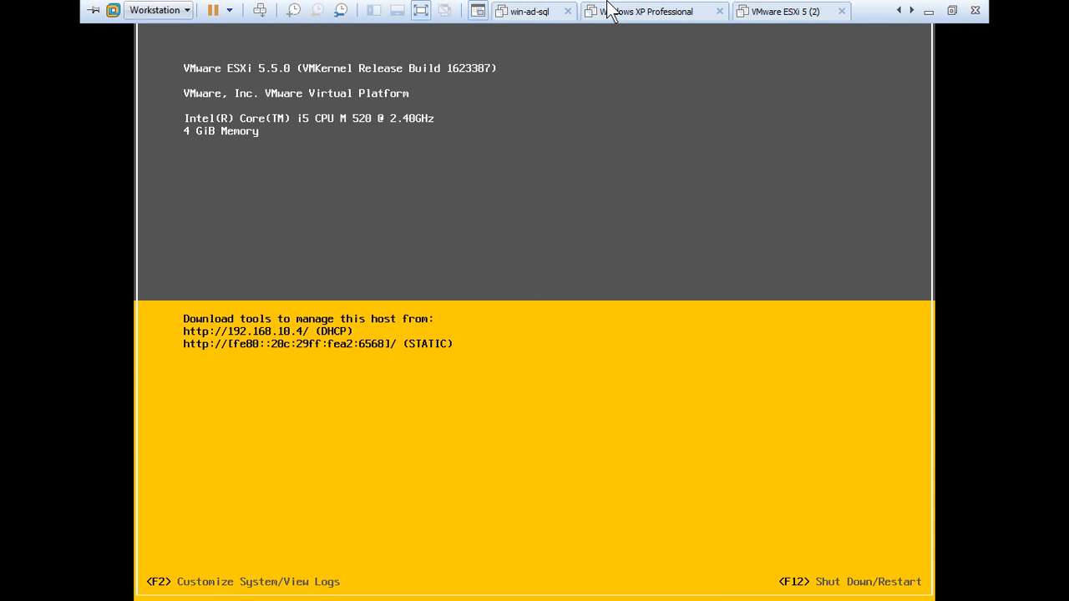
left_click(928, 11)
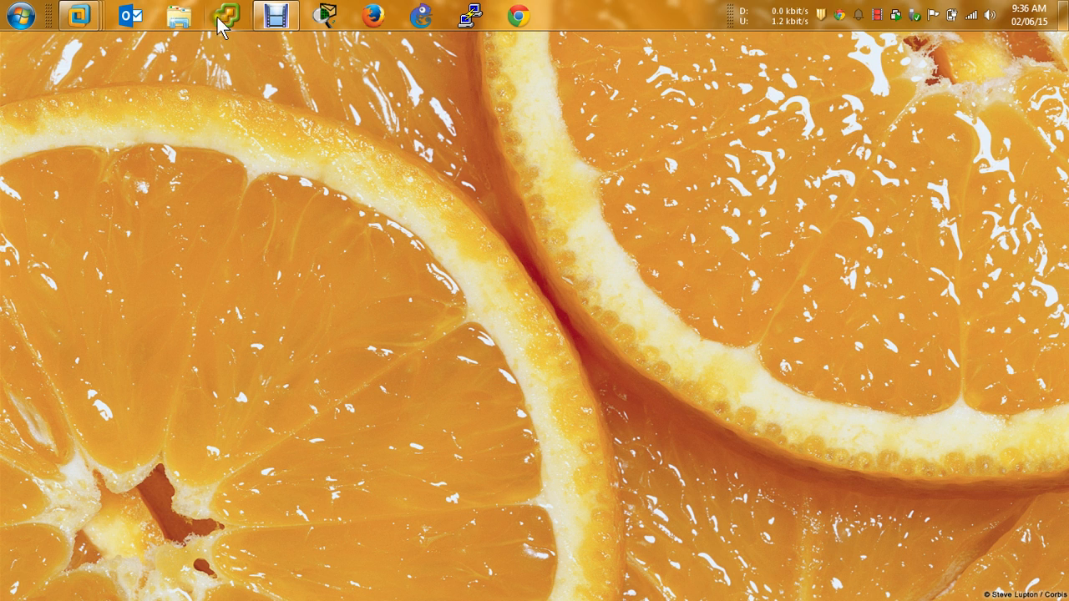
left_click(93, 20)
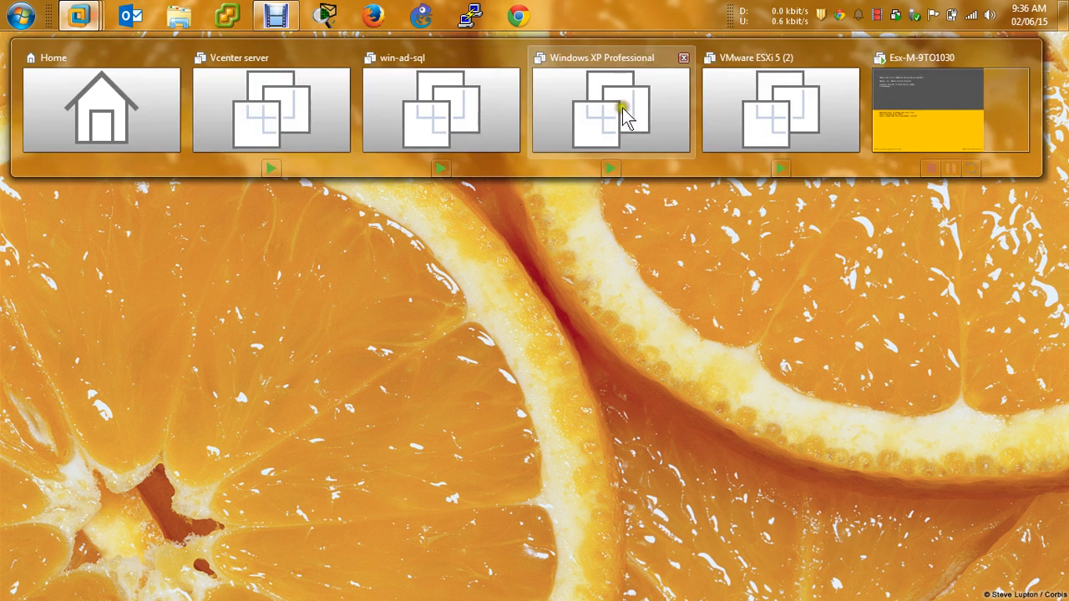
left_click(958, 111)
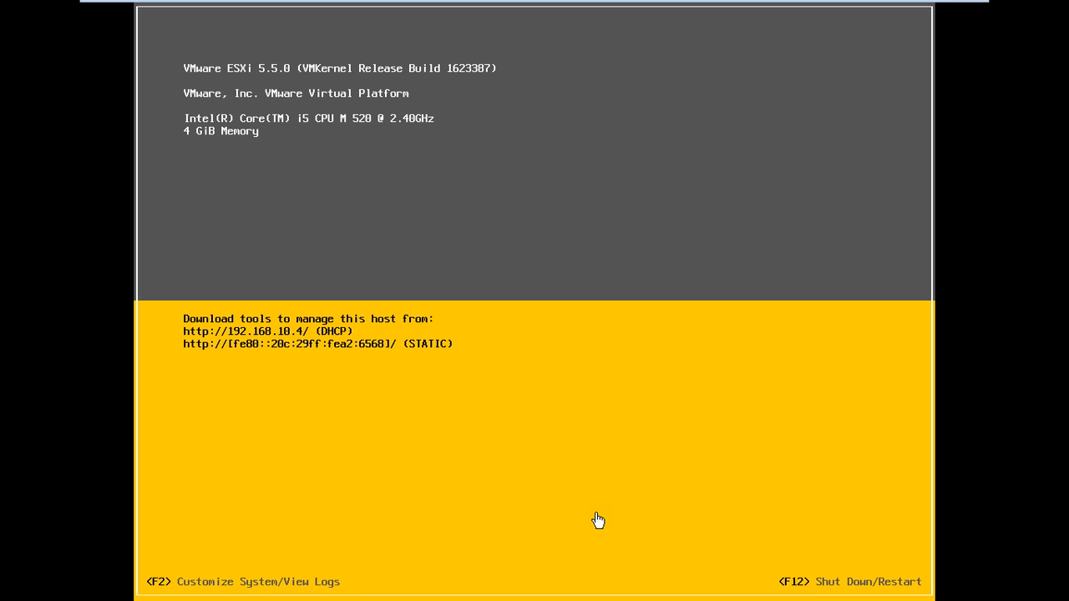
key("F2")
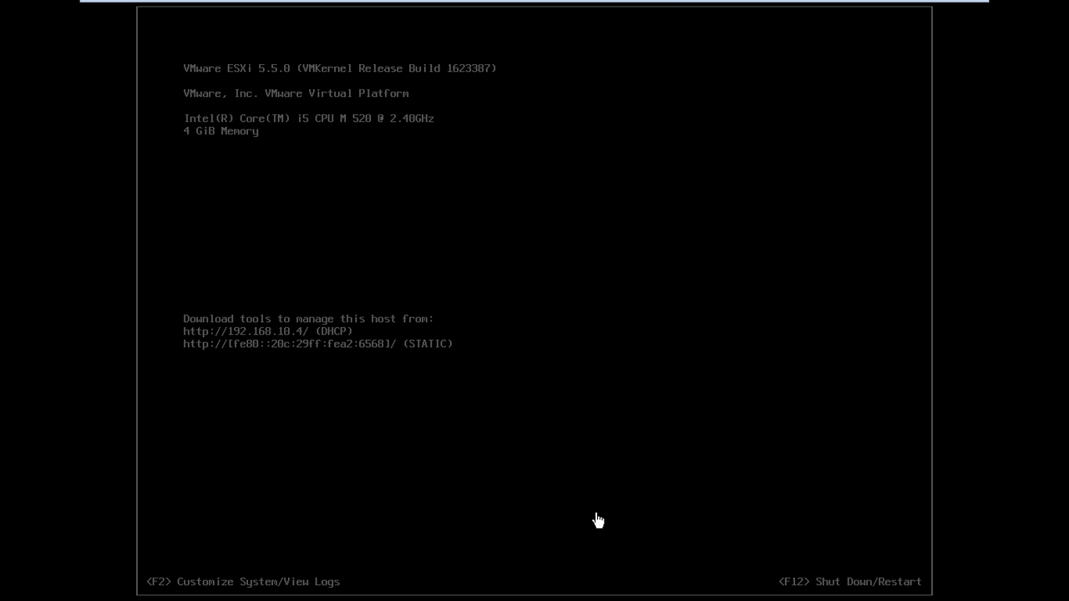
left_click(599, 521)
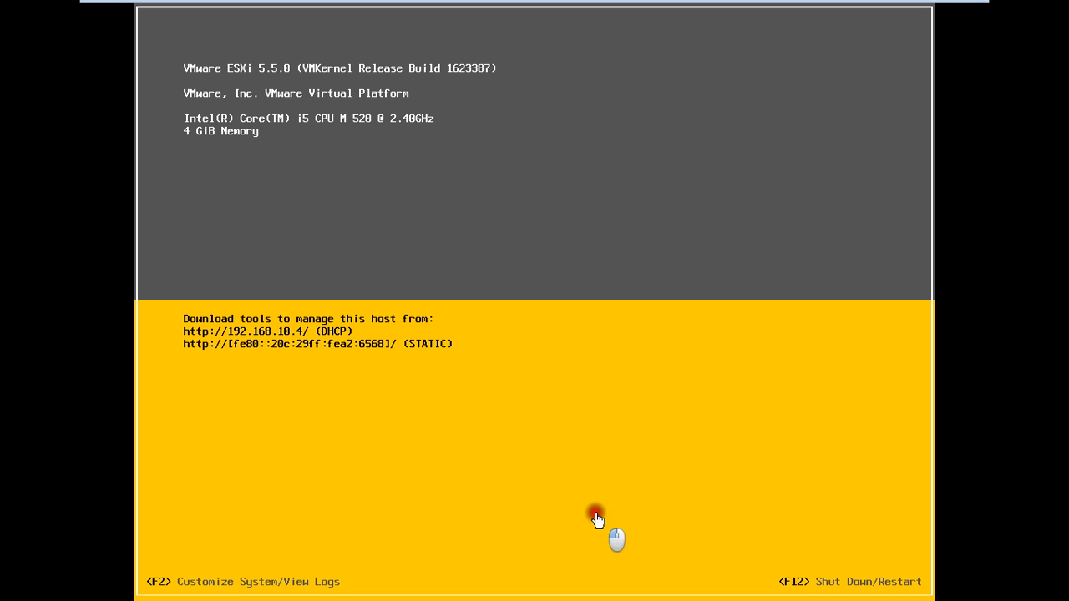
Log in to the ESXi console customization as root with the administrator password
key("F2")
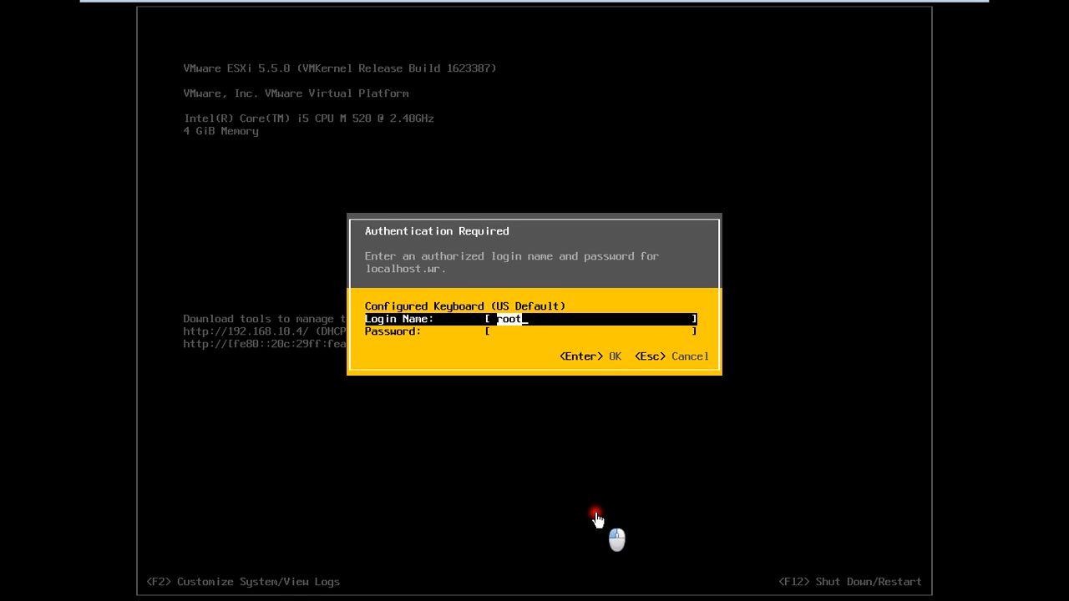
key("Tab")
type("***")
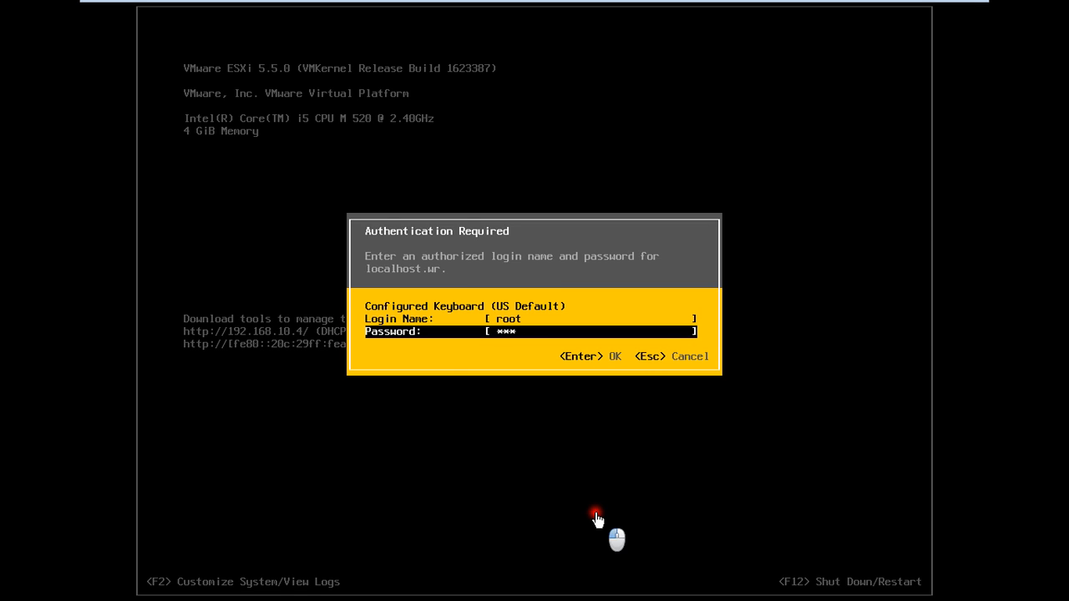
type("******")
key("Return")
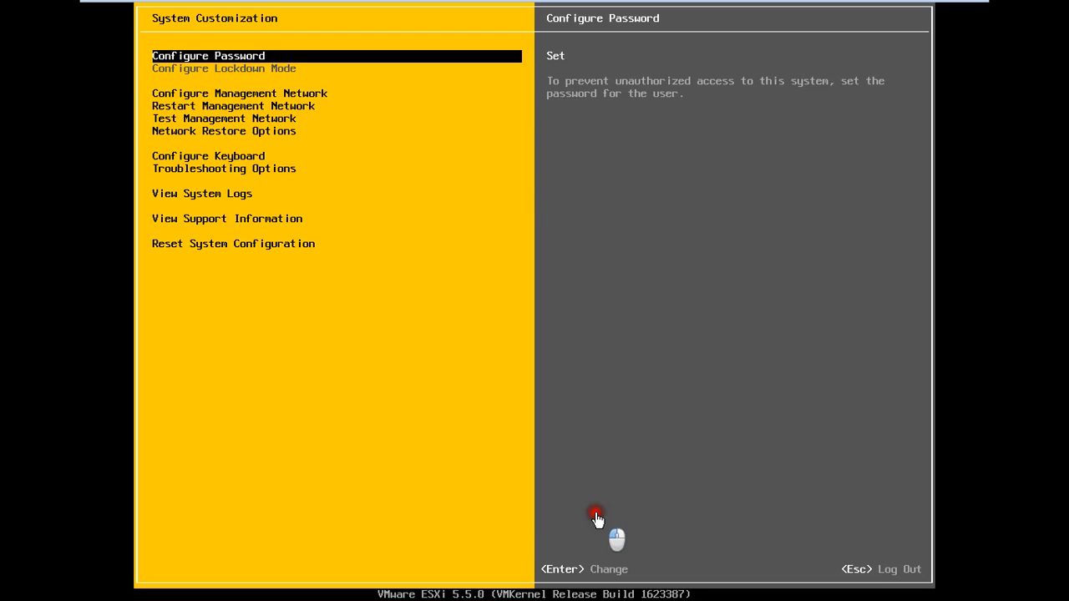
Back out of Configure Password and highlight Configure Management Network
key("Return")
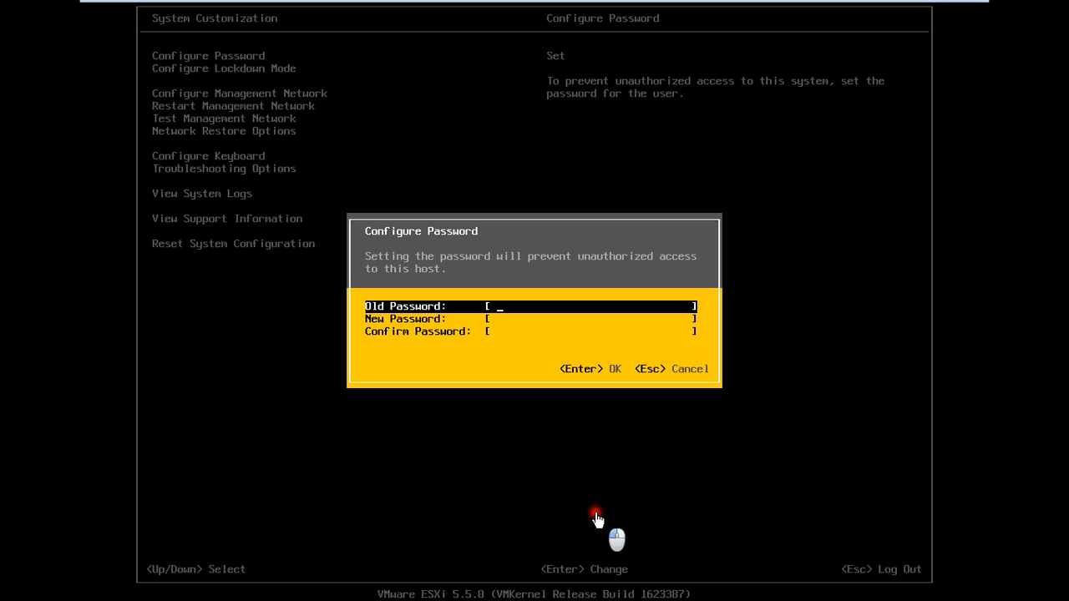
key("Escape")
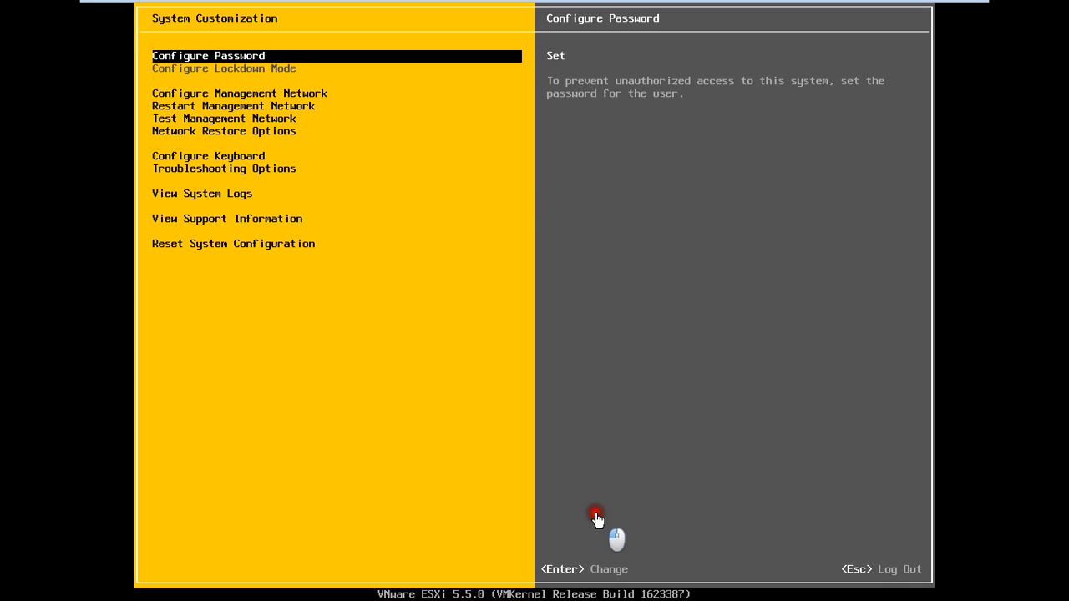
key("Down")
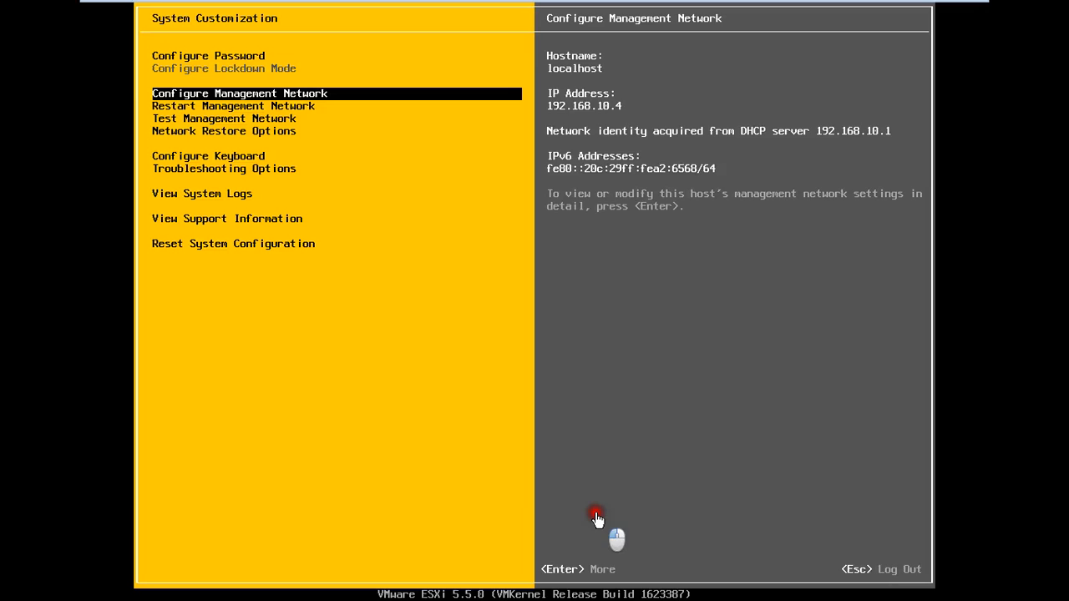
Enter Configure Management Network and move past VLAN to IP Configuration
key("Return")
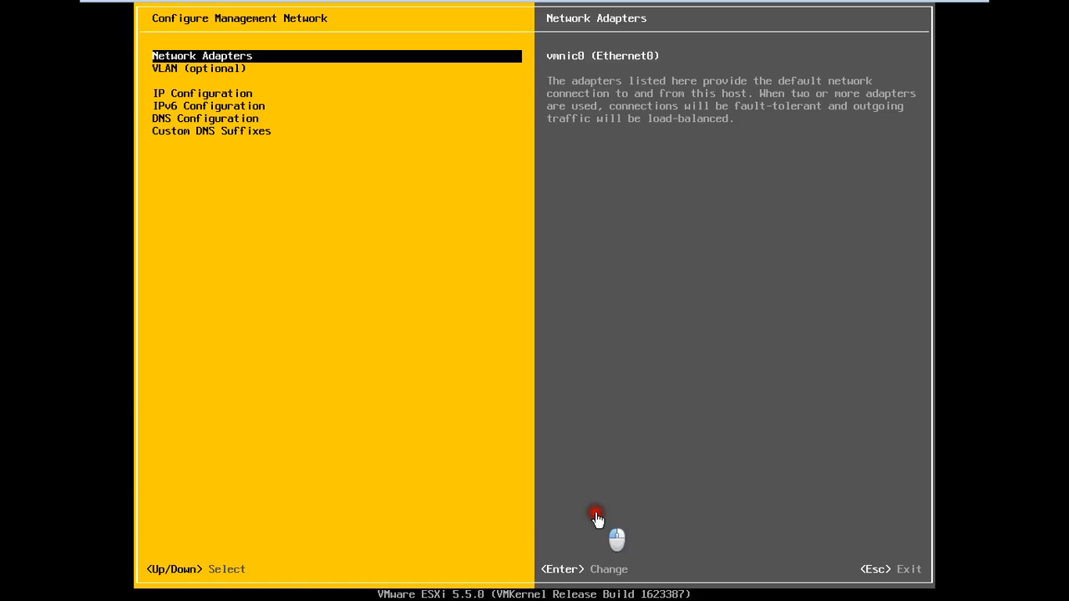
key("Down")
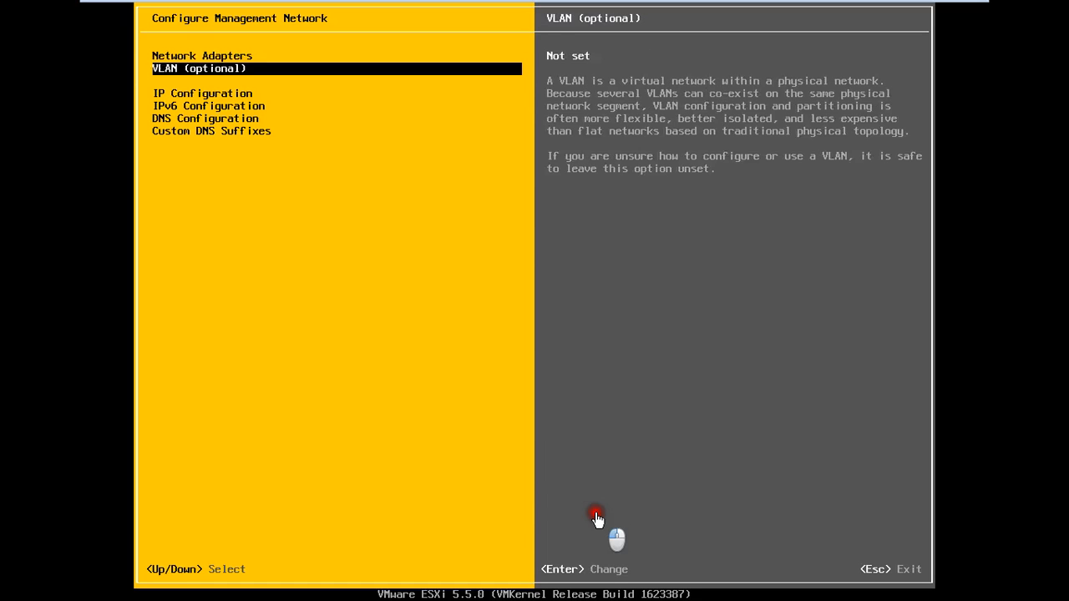
key("Down")
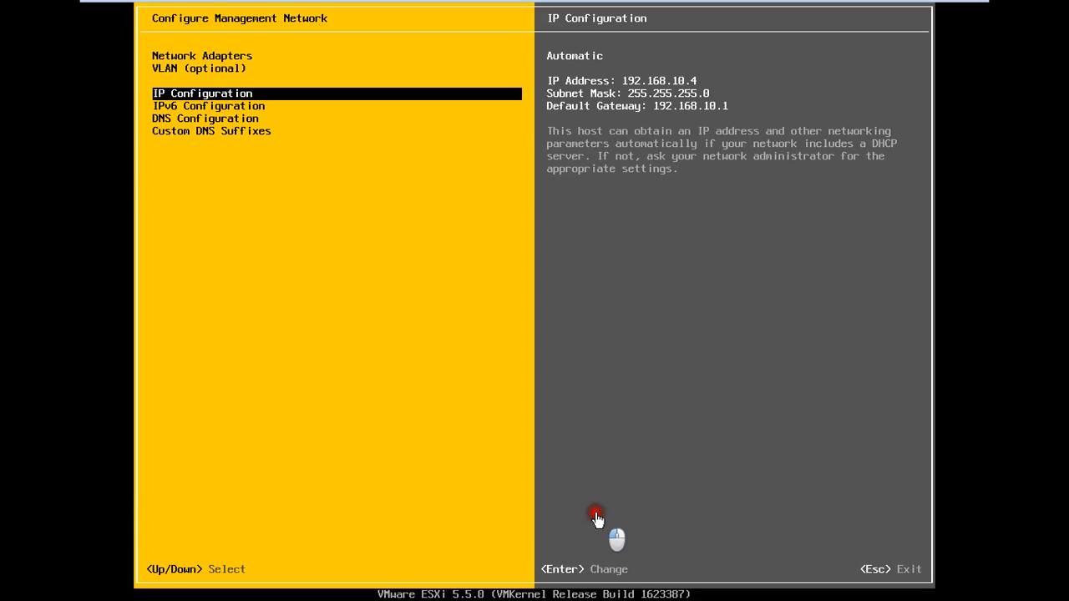
Open the IP Configuration dialog showing the automatic address 192.168.10.4
key("Return")
key("Return")
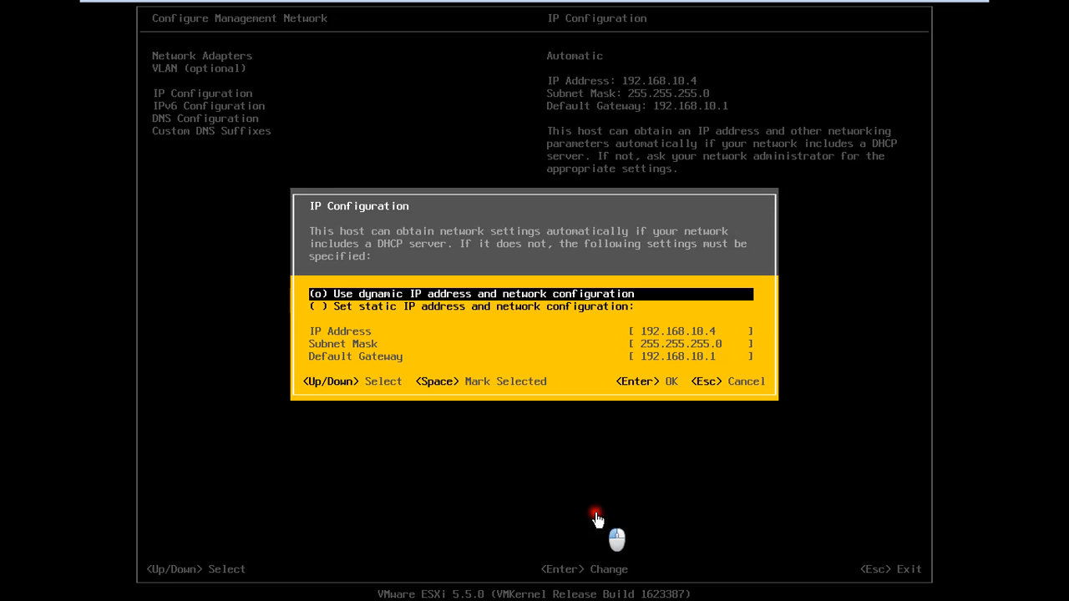
Set a static IP 172.16.0.22, mask 255.255.0.0, gateway 172.16.0.254
key("Down")
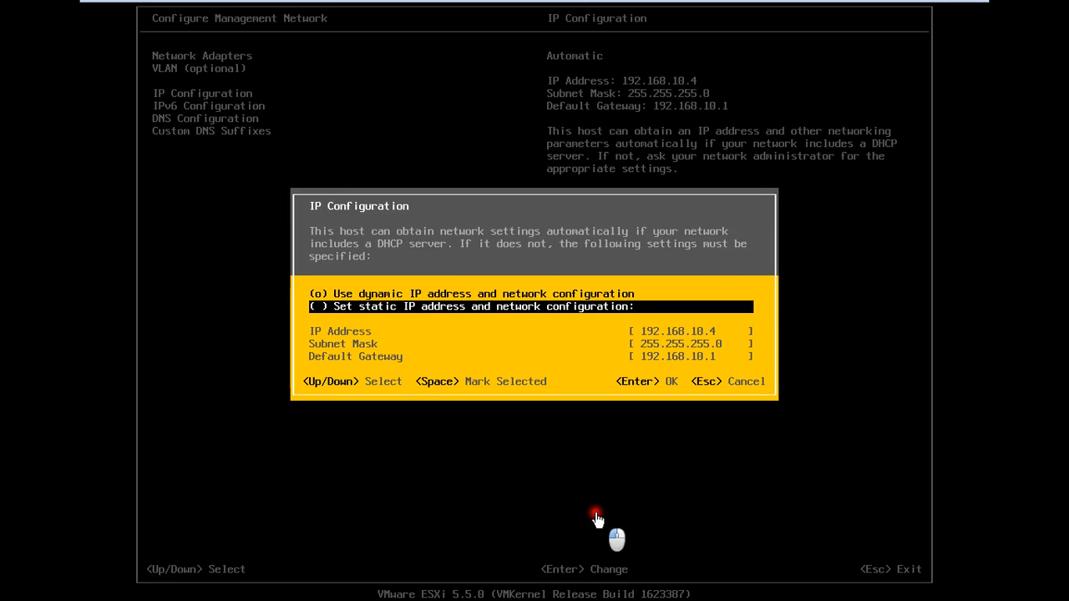
key("space")
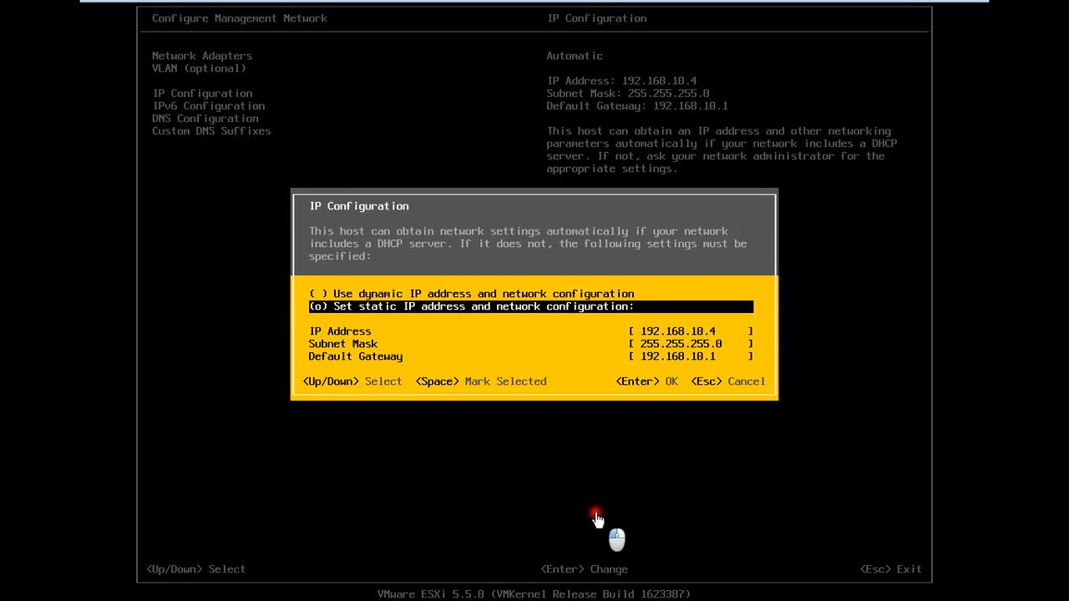
key("Down")
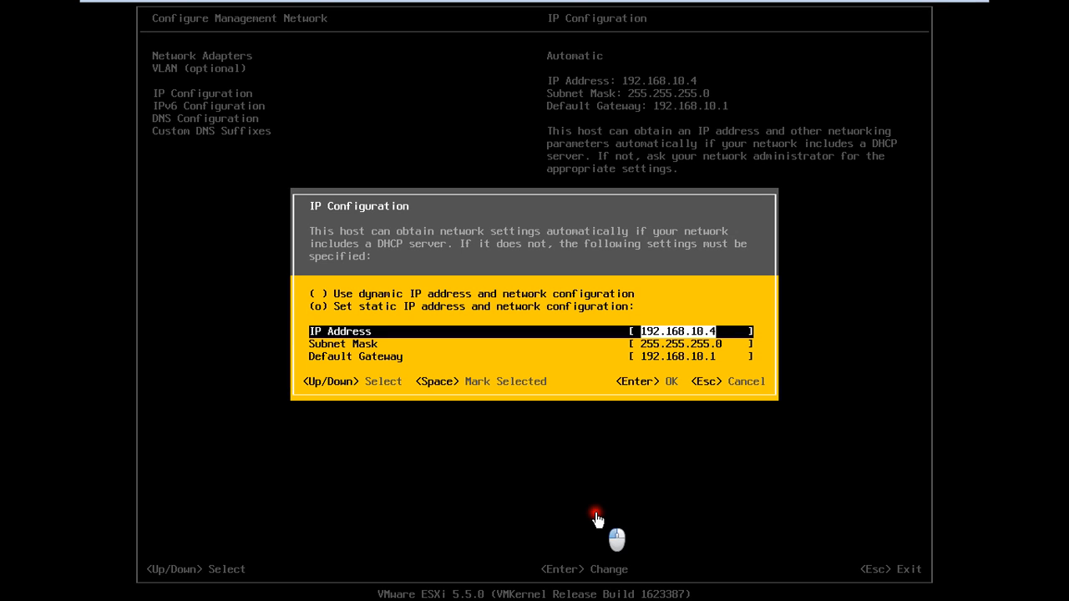
type("1")
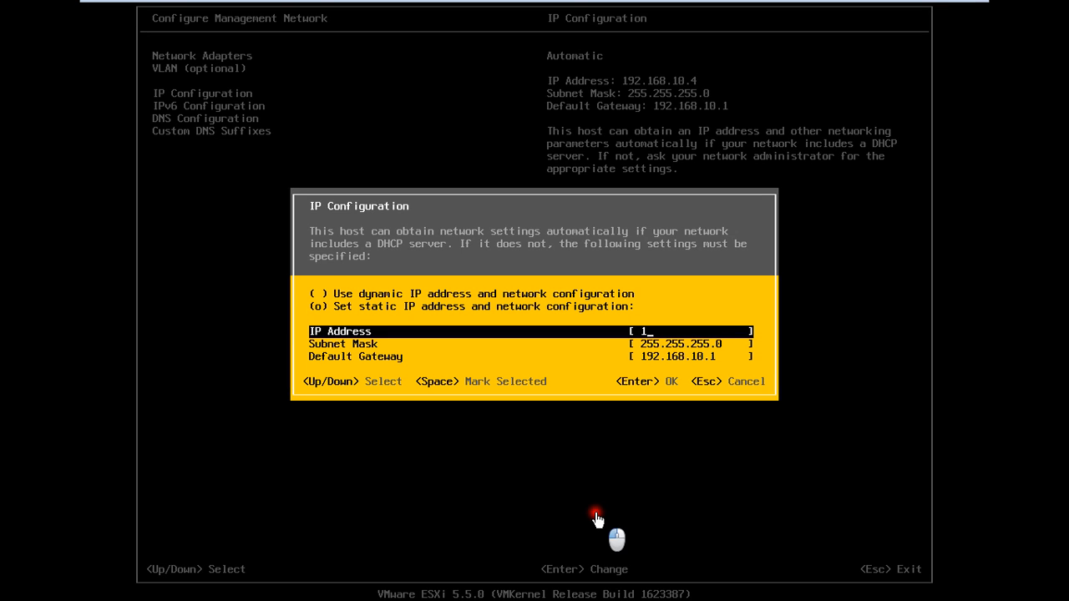
type("72.16.0.22")
key("Down")
type("2")
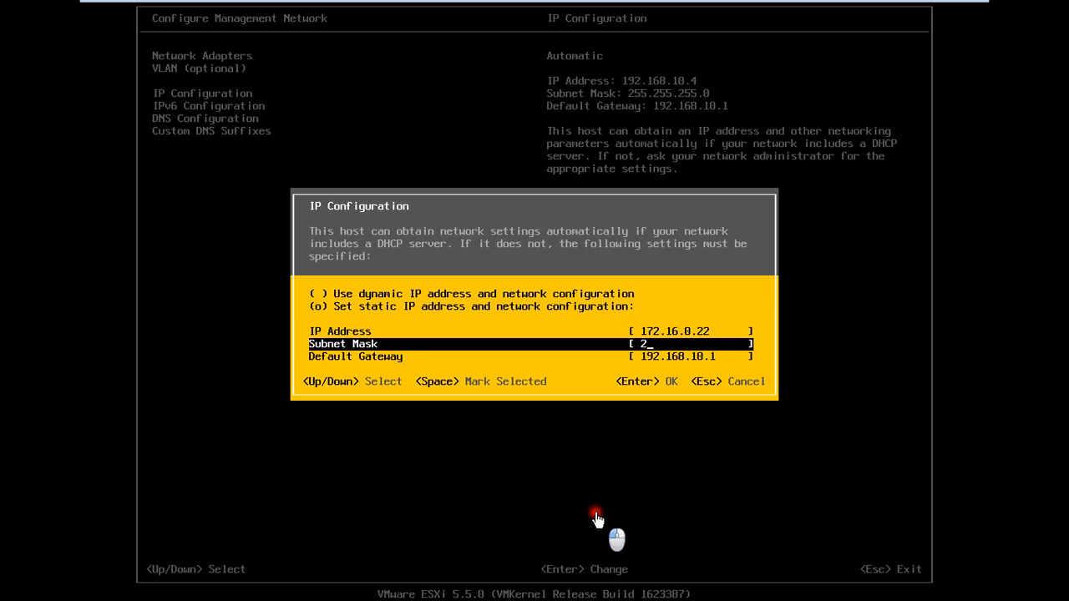
type("55.255.0.0")
key("Down")
type("172.16.0")
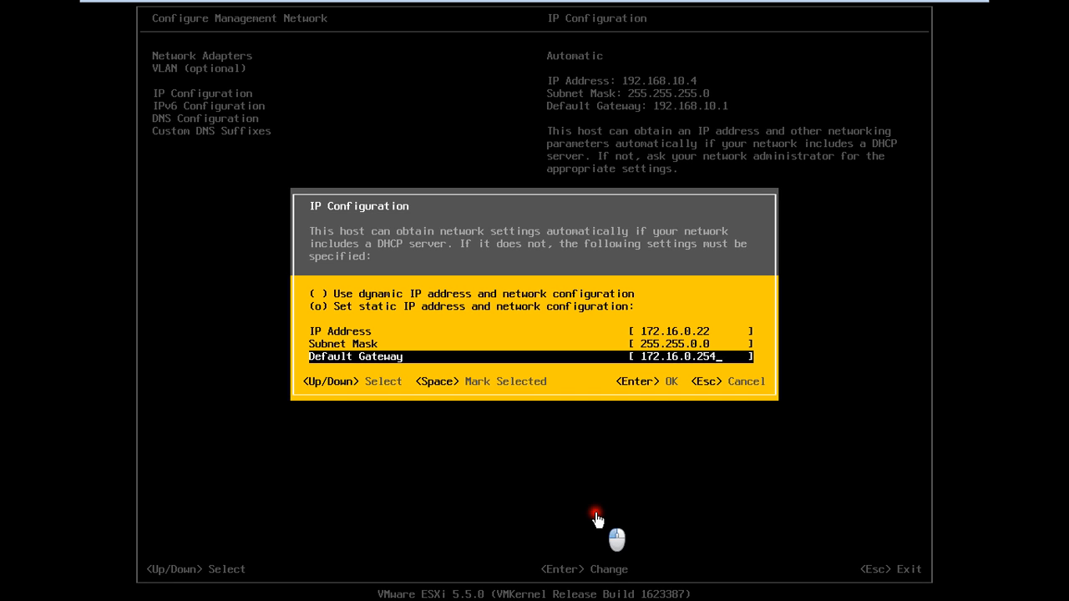
Accept the static IP settings and move past IPv6 to DNS Configuration
key("Return")
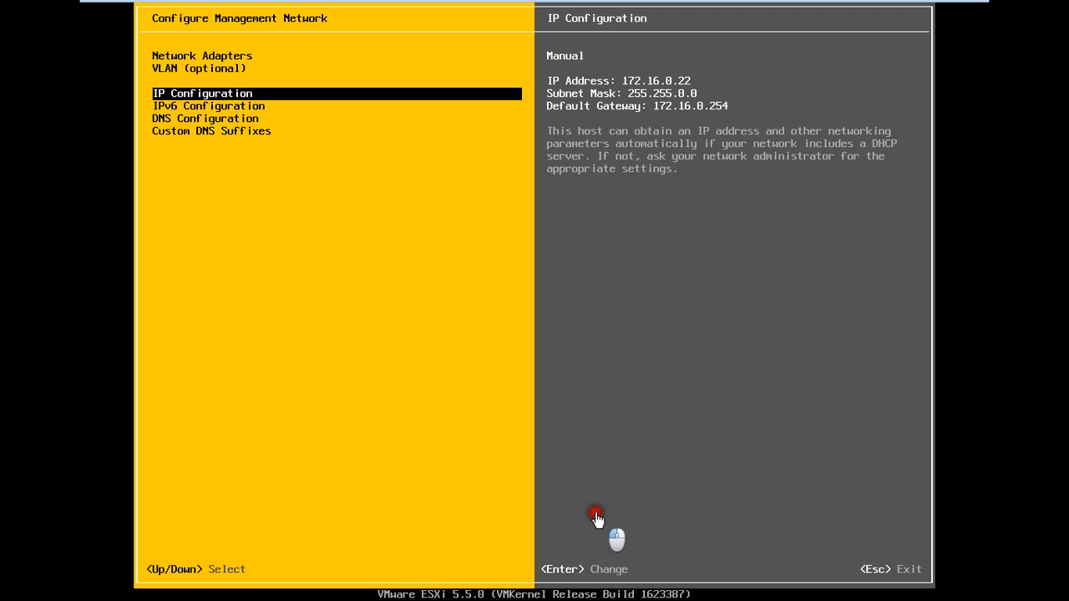
key("Down")
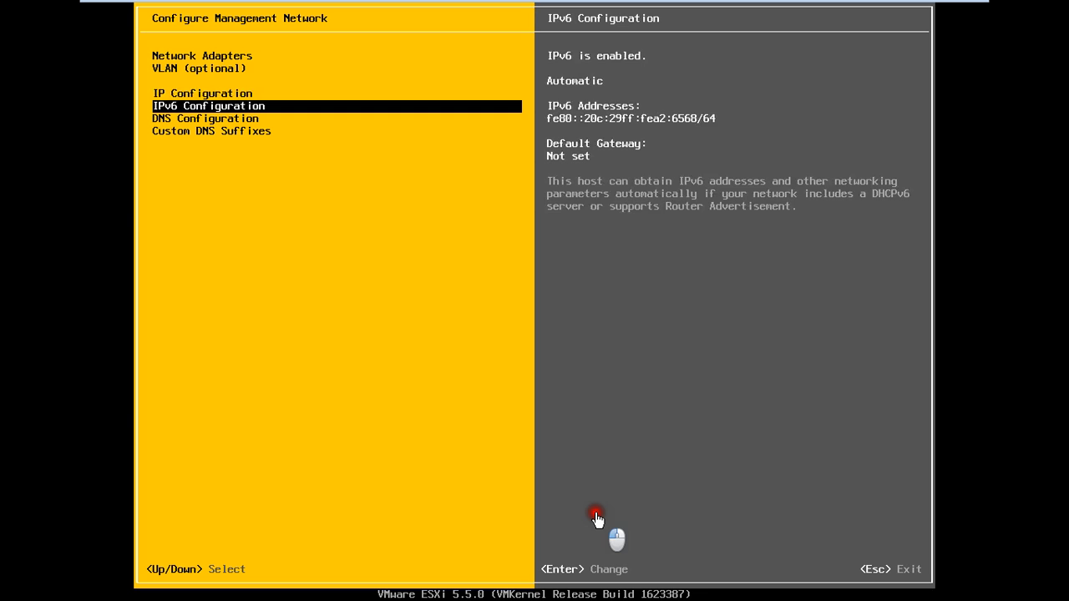
key("Down")
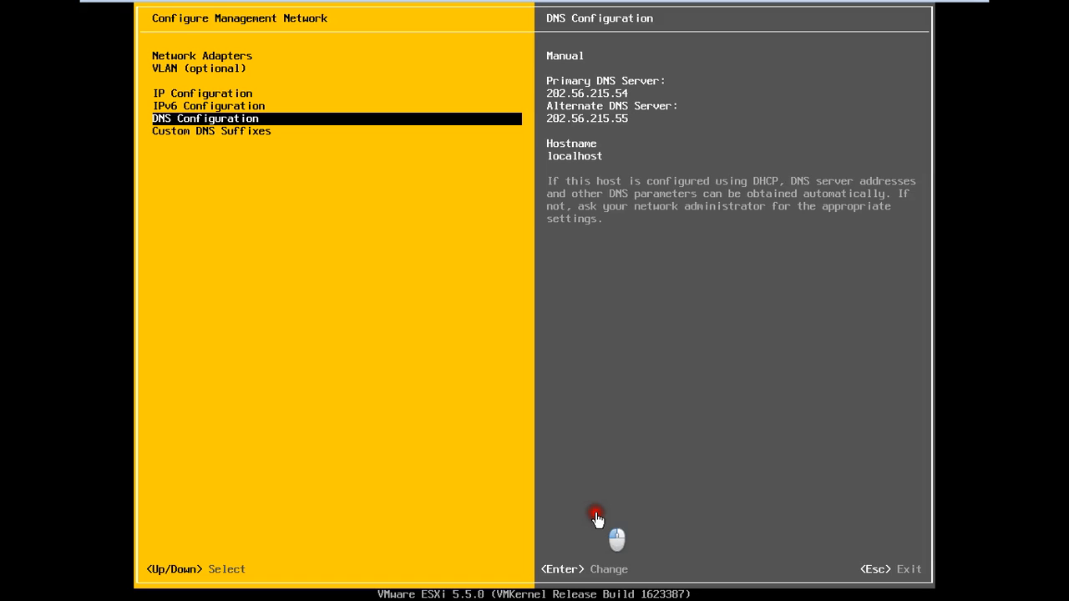
In DNS Configuration, replace the hostname localhost with zone.Esxi-1
key("Return")
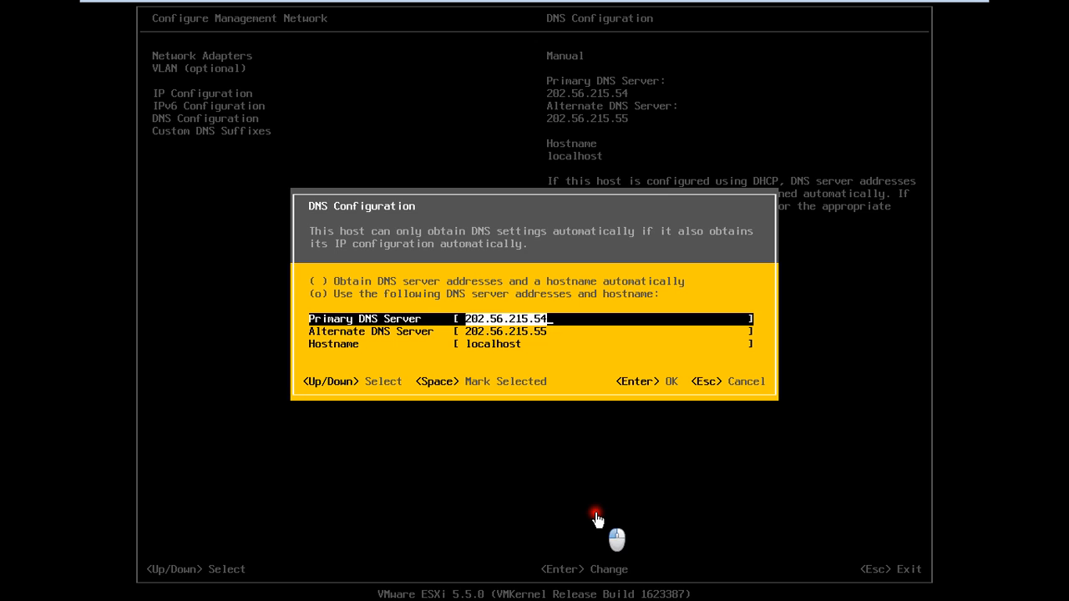
key("Down")
key("Down")
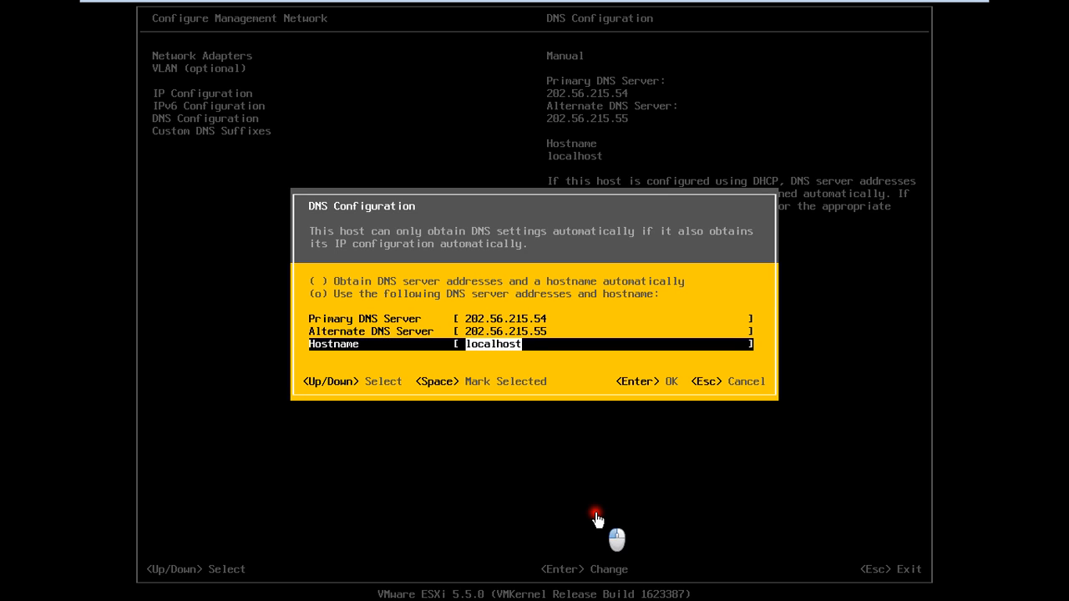
key("BackSpace")
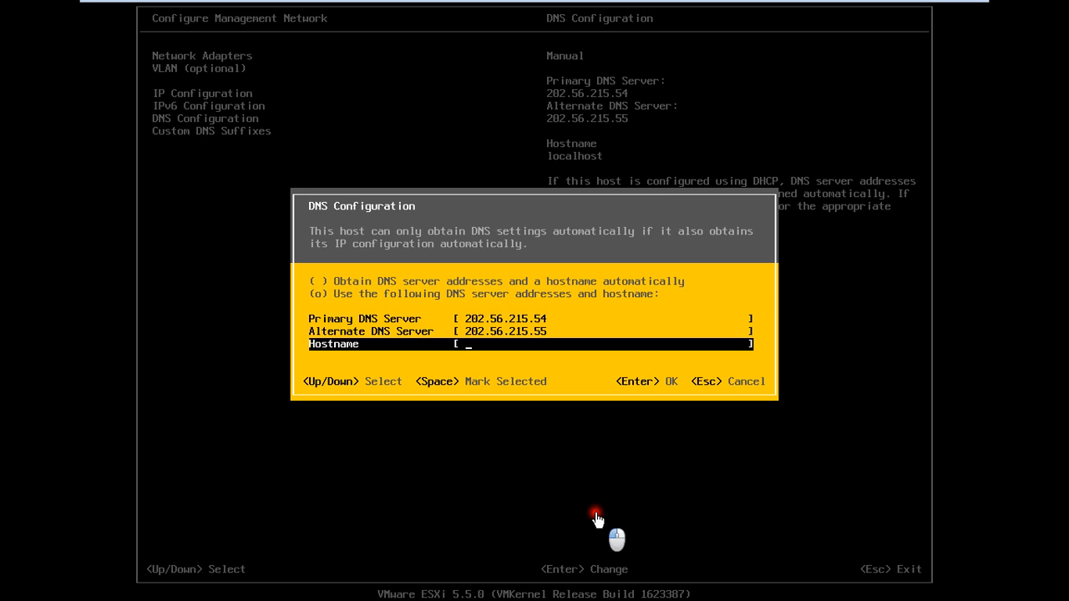
type("zone.Esxi-1")
Accept the DNS settings, pass Custom DNS Suffixes, and exit the network menu
key("Return")
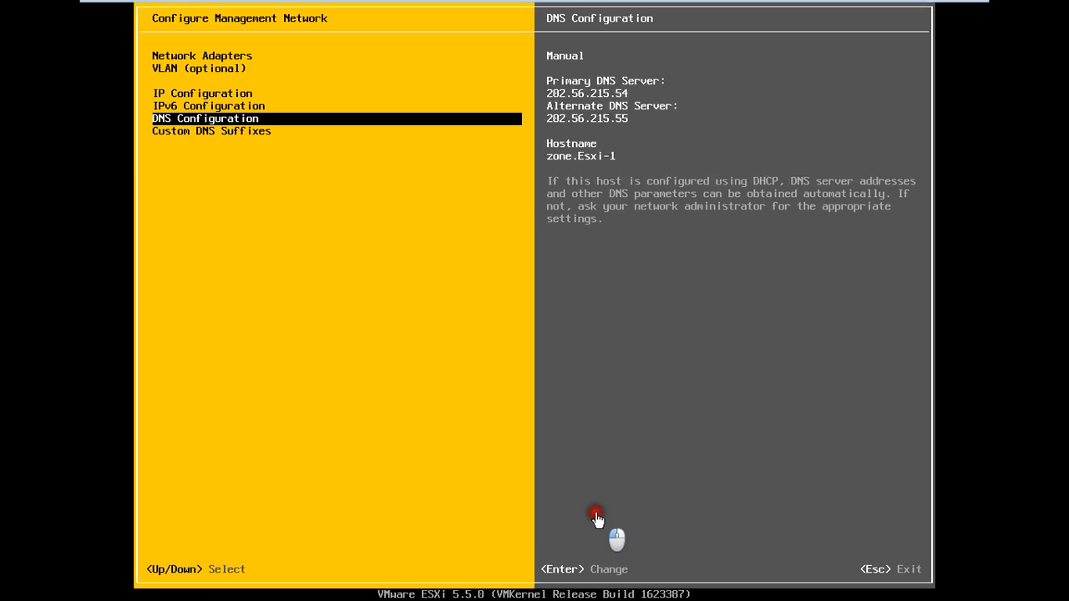
key("Down")
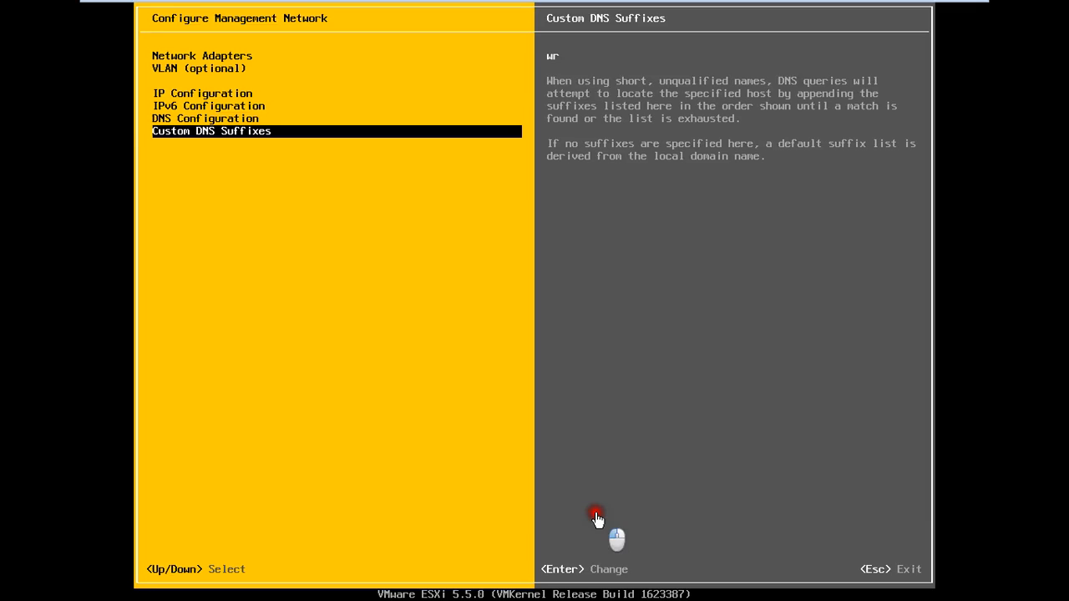
key("Escape")
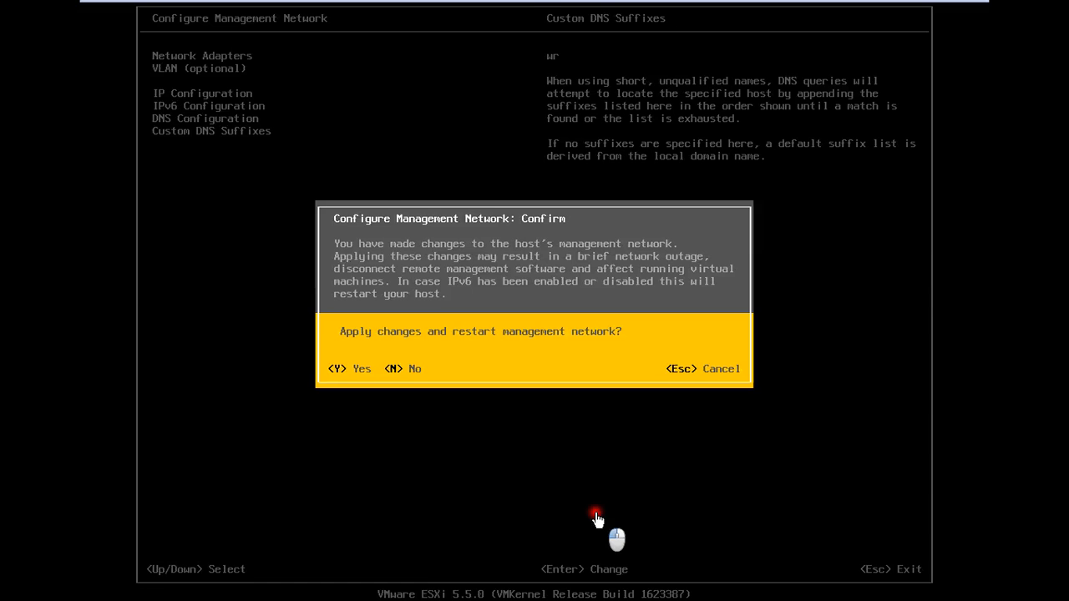
Confirm applying the changes and restarting the management network
key("Escape")
key("Escape")
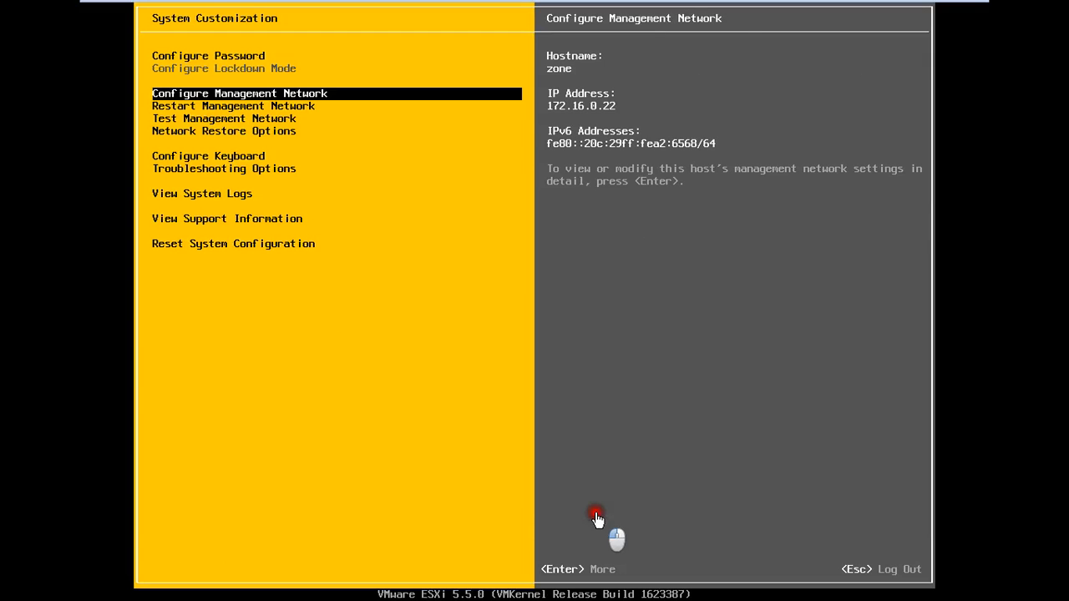
Minimize the VM and open a Windows command prompt via Run with cmd
mouse_move(811, 10)
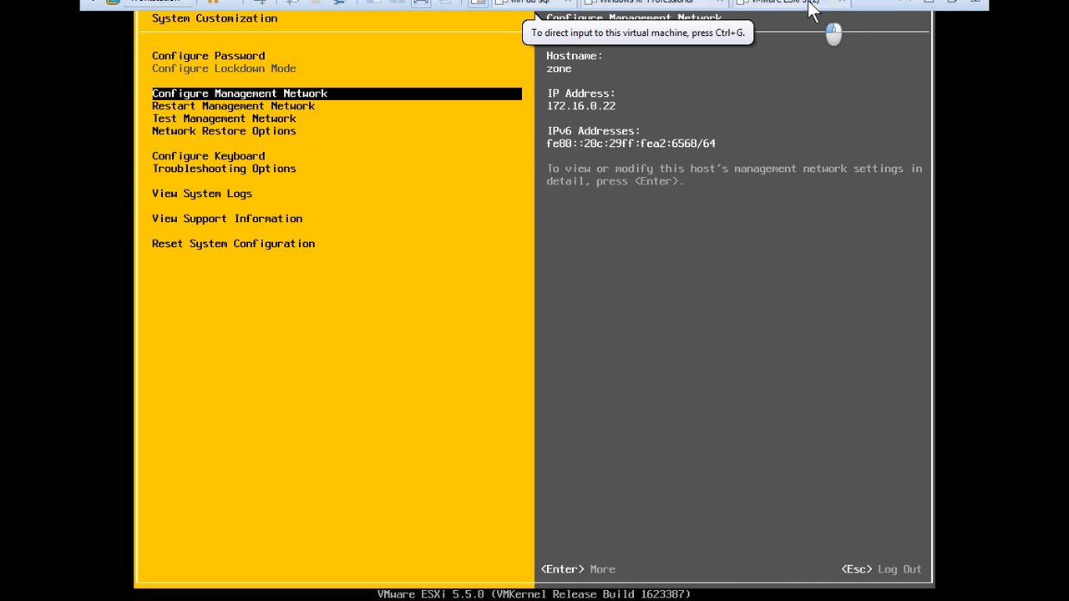
left_click(928, 3)
key("super+r")
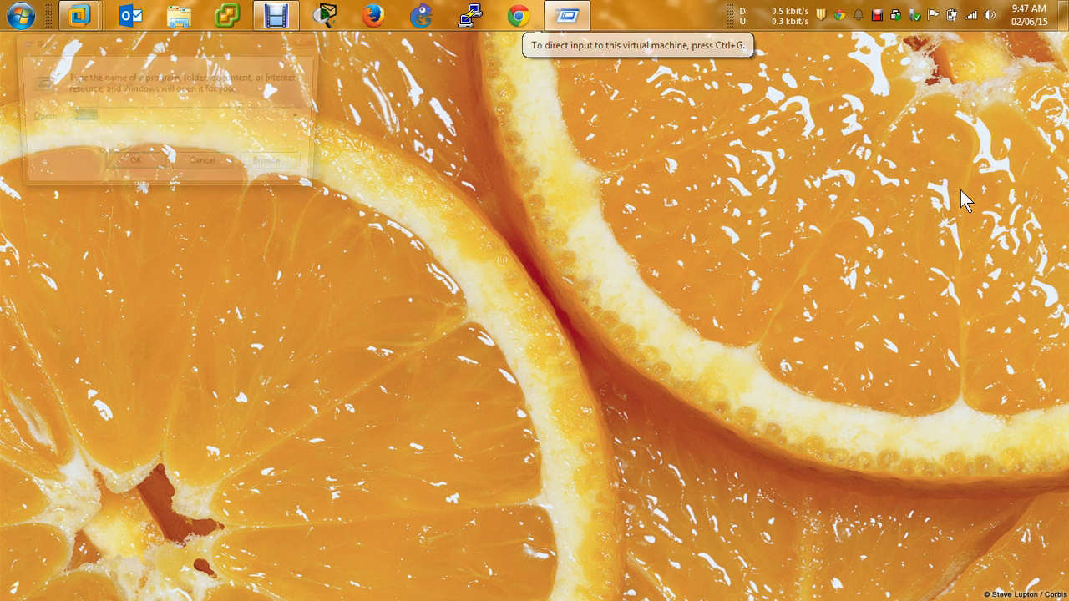
type("cmd")
key("Return")
Run 'ping 172.16.0.22 -t' to ping the ESXi host continuously
type("ping ")
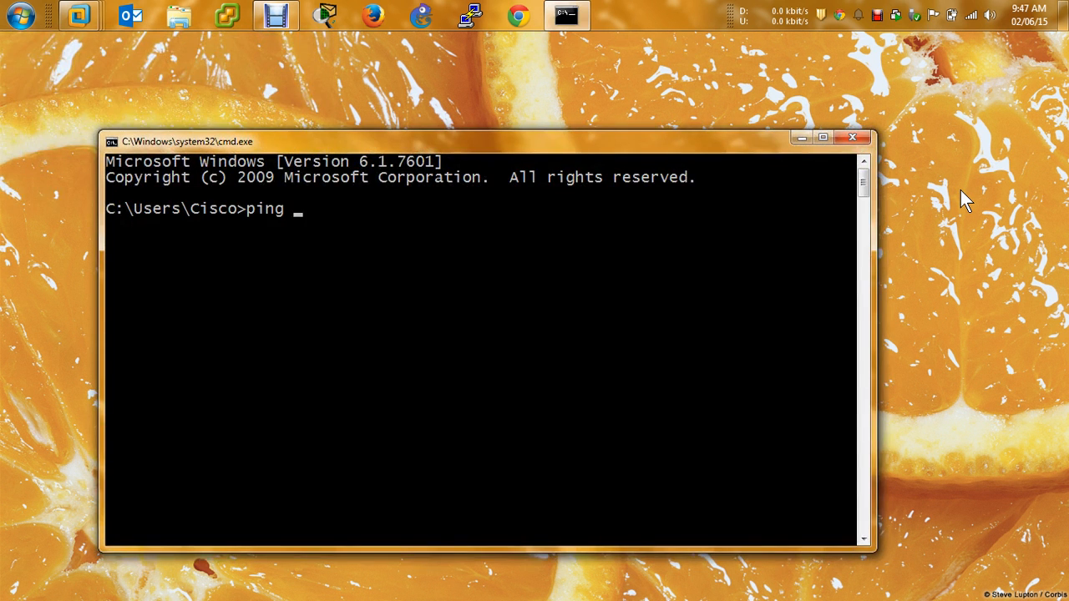
type("172.165.0")
key("BackSpace")
key("BackSpace")
key("BackSpace")
type(".0.22 -t")
key("Return")
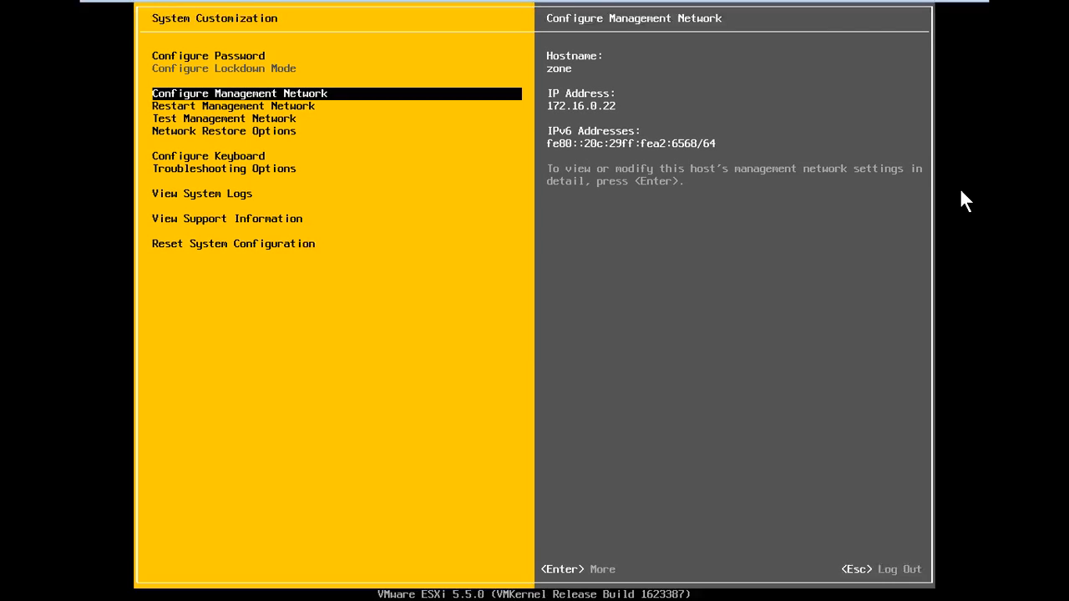
Focus the ESXi console and move down the menu to highlight Test Management Network
left_click(555, 265)
key("Down")
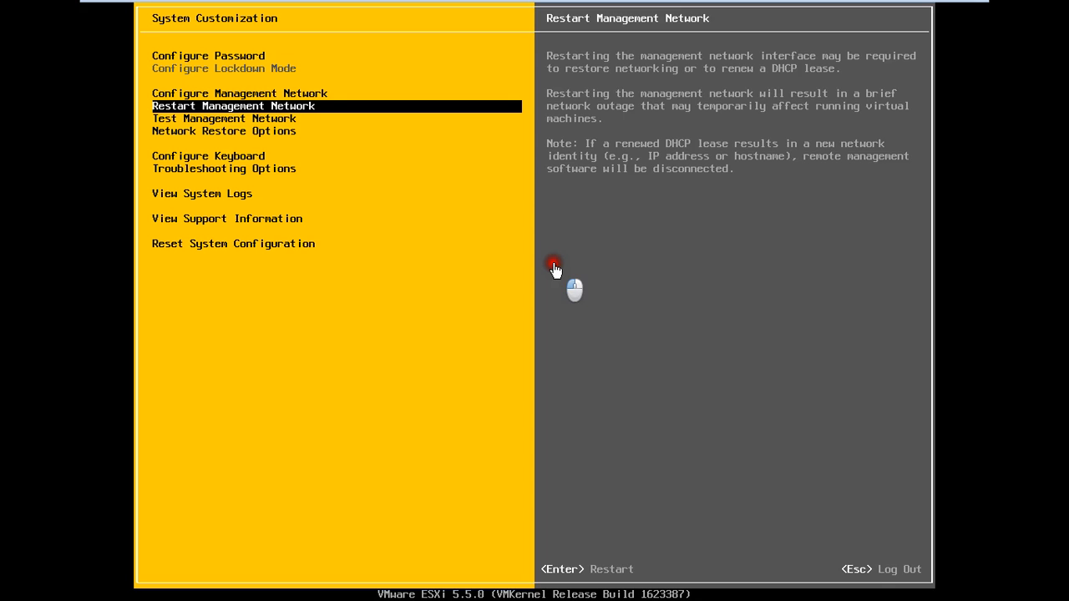
key("Down")
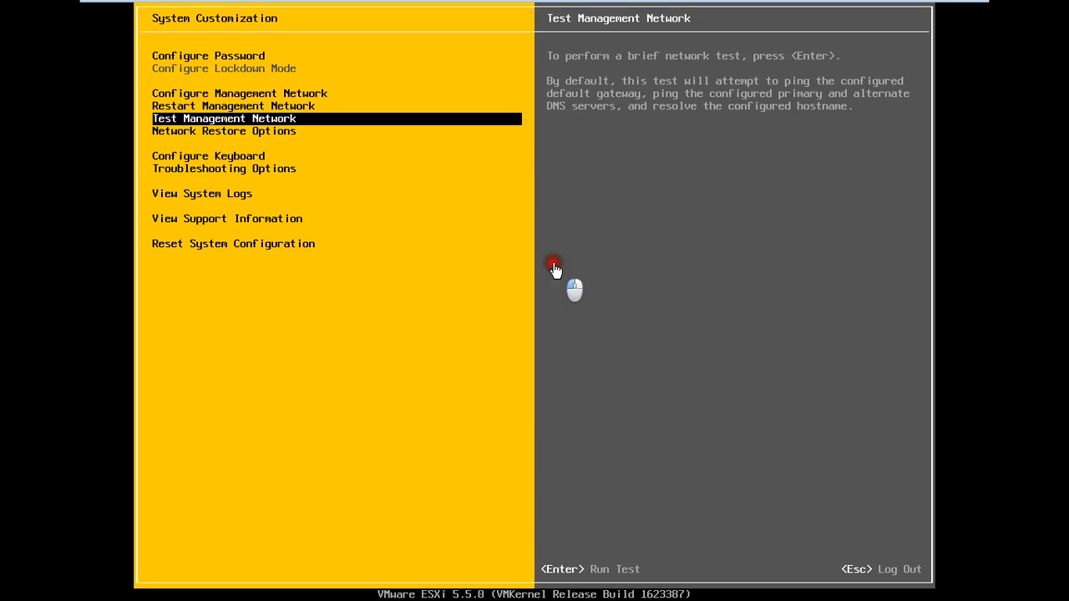
key("Return")
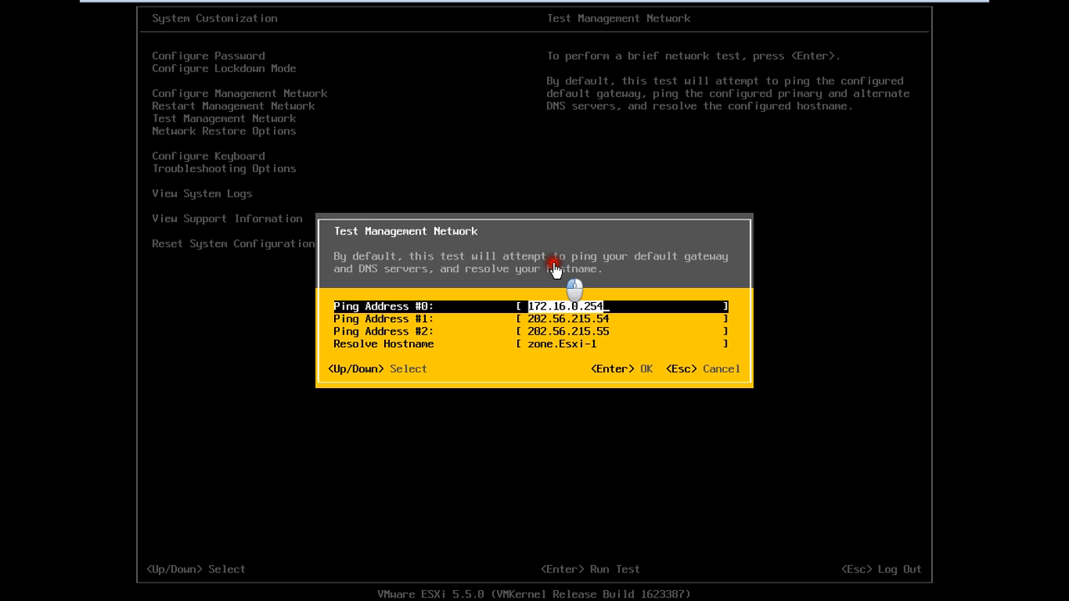
key("Down")
key("Down")
key("Down")
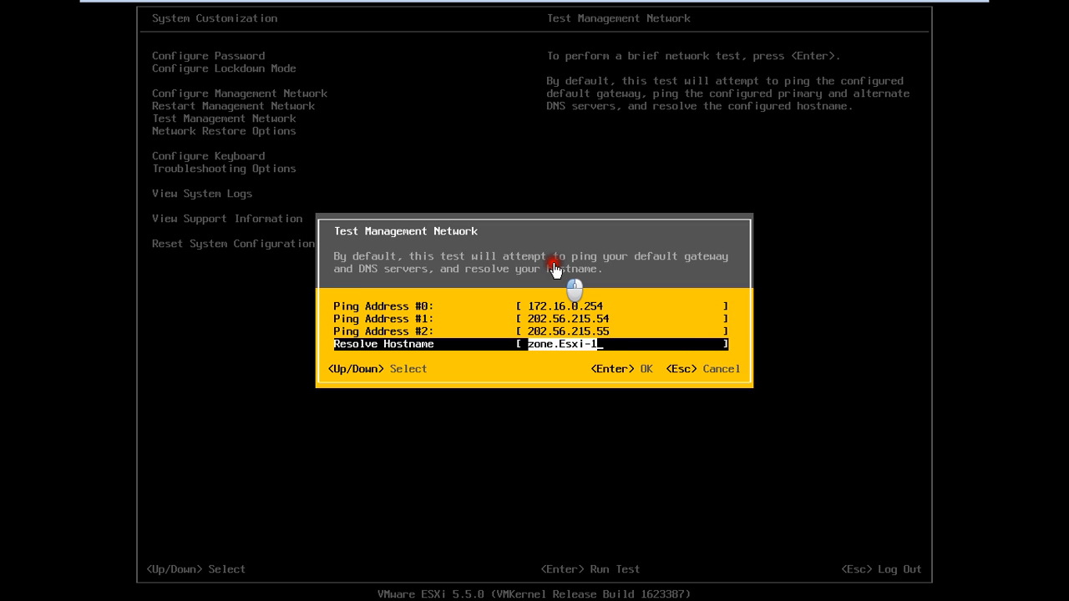
key("BackSpace")
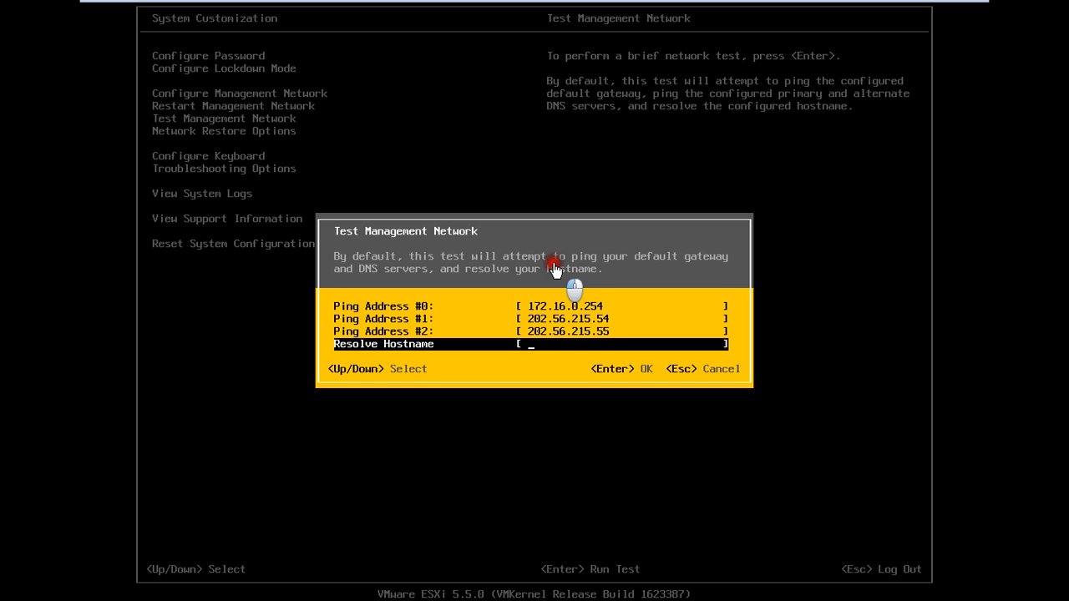
type("www.network-zone.in")
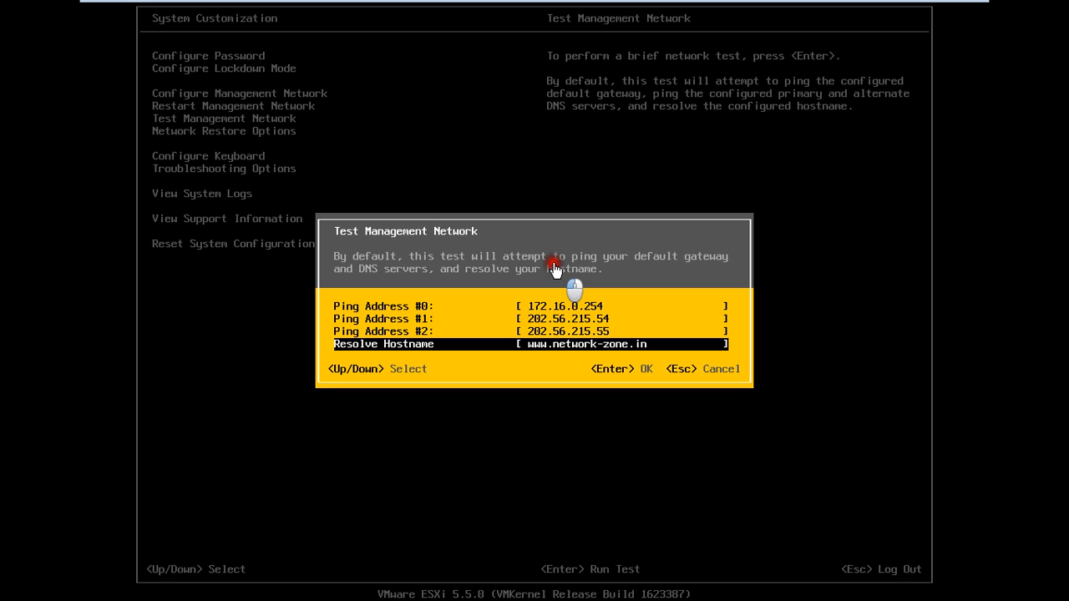
key("Return")
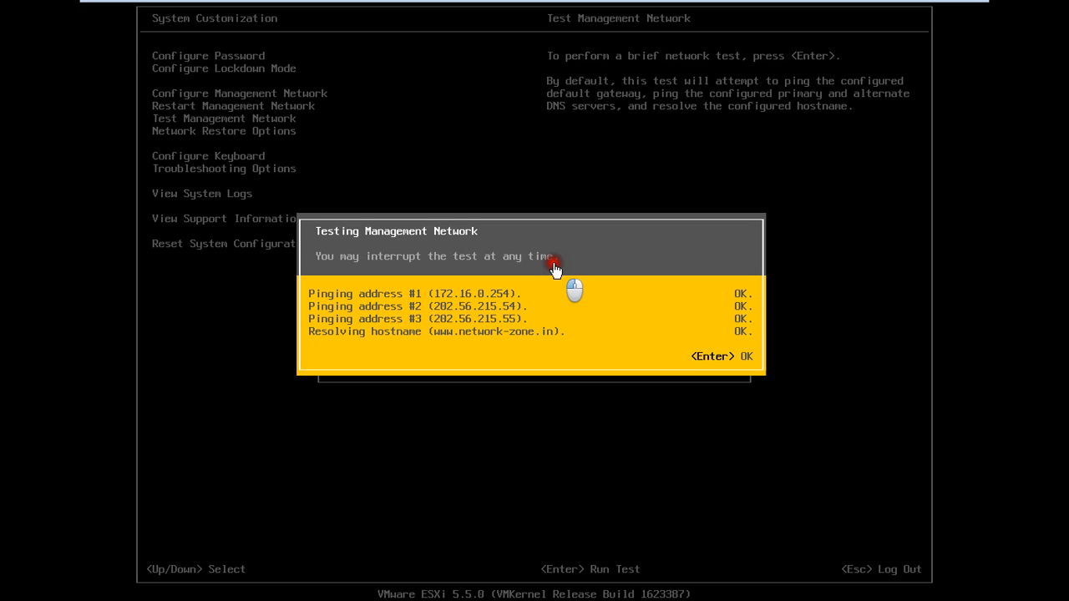
key("Return")
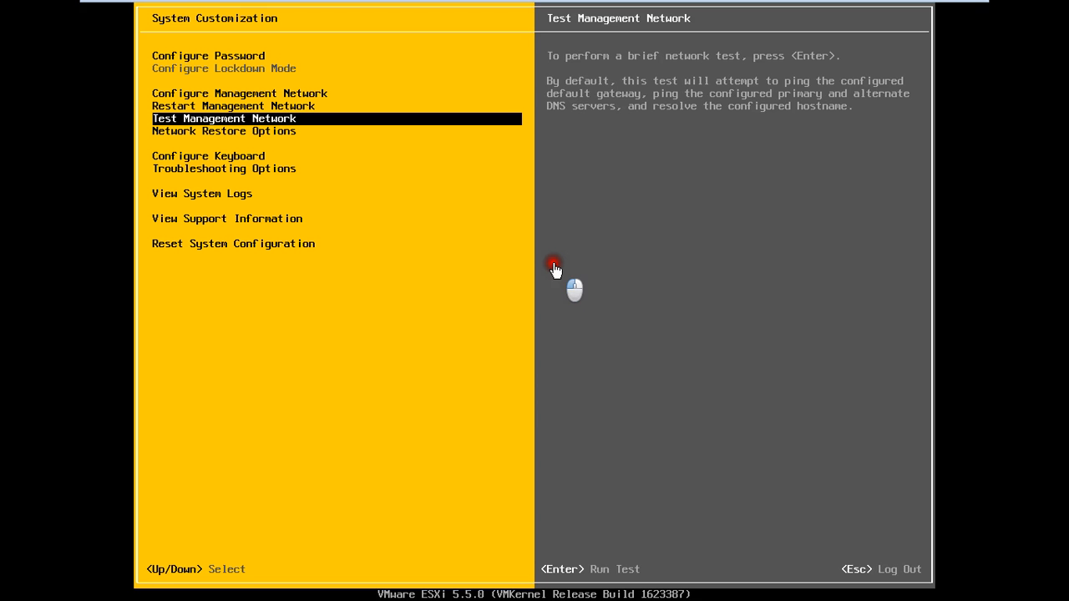
Open Configure Keyboard and cancel it unchanged, then highlight Troubleshooting Options
key("Down")
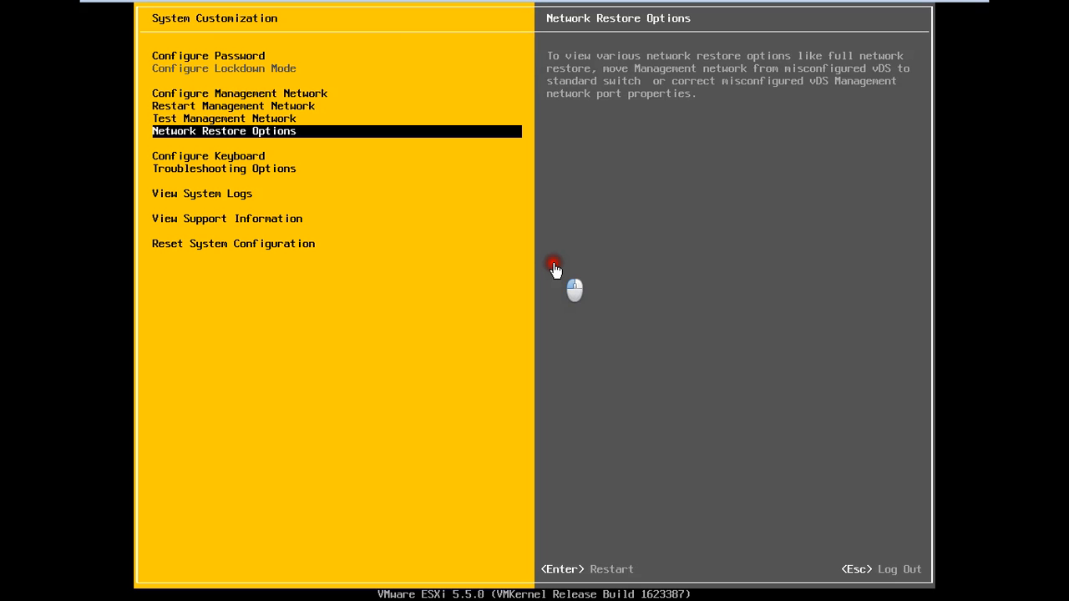
key("Down")
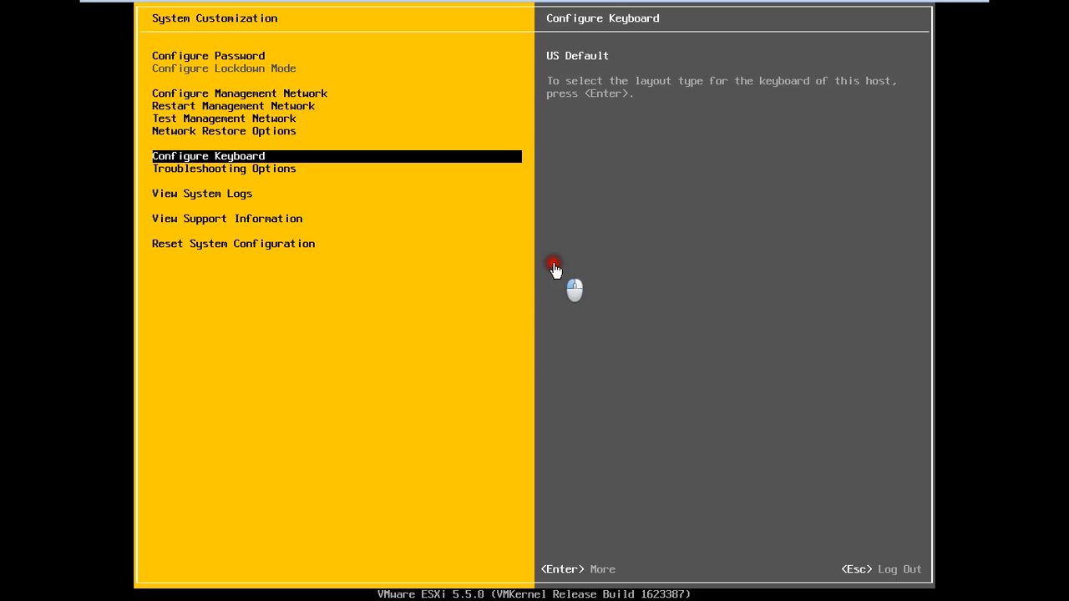
key("Return")
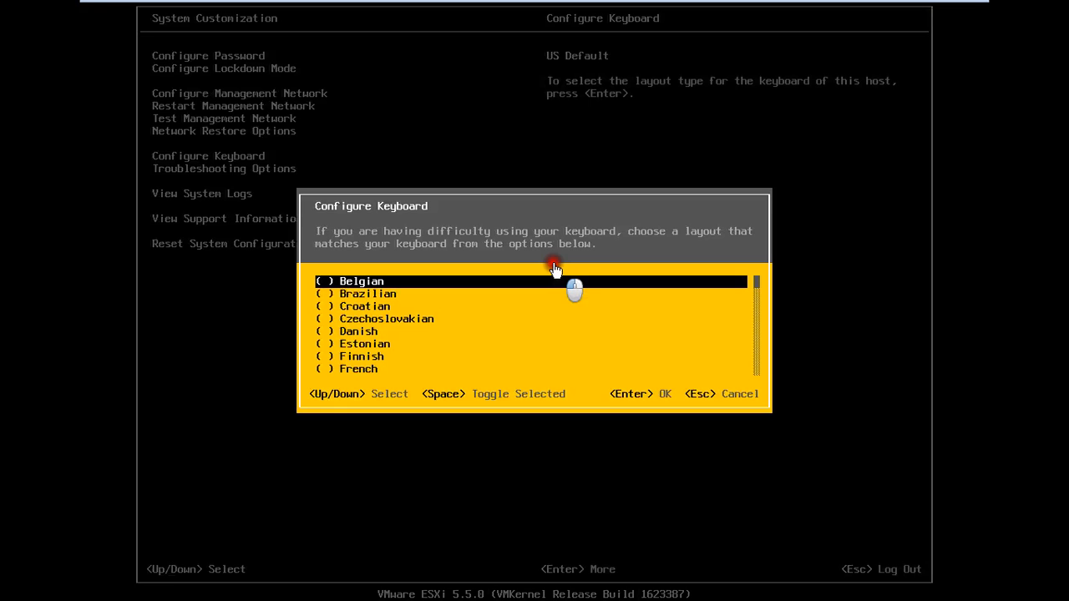
key("Escape")
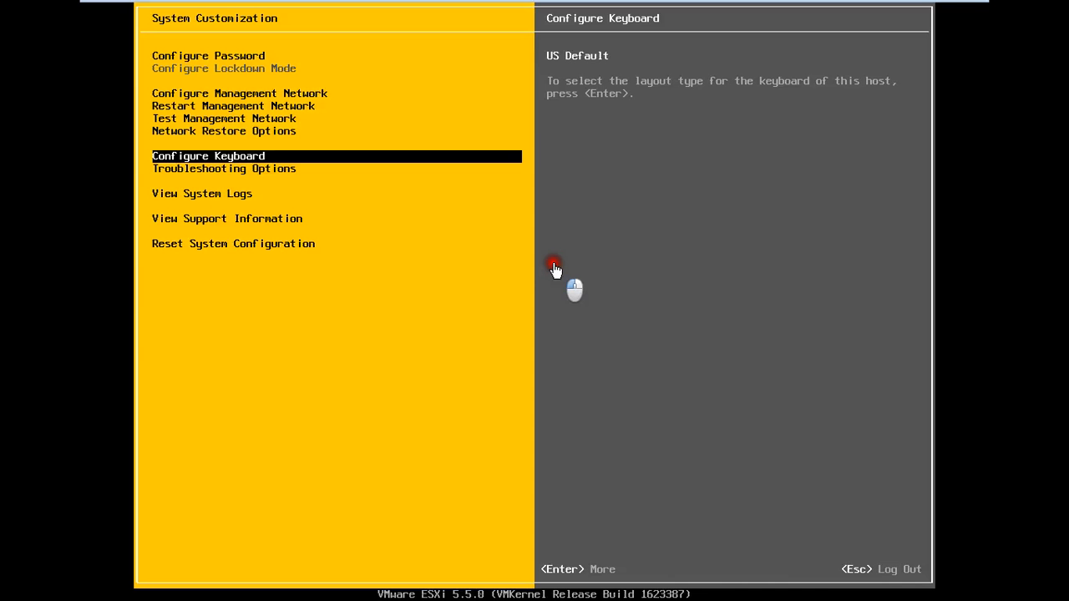
key("Down")
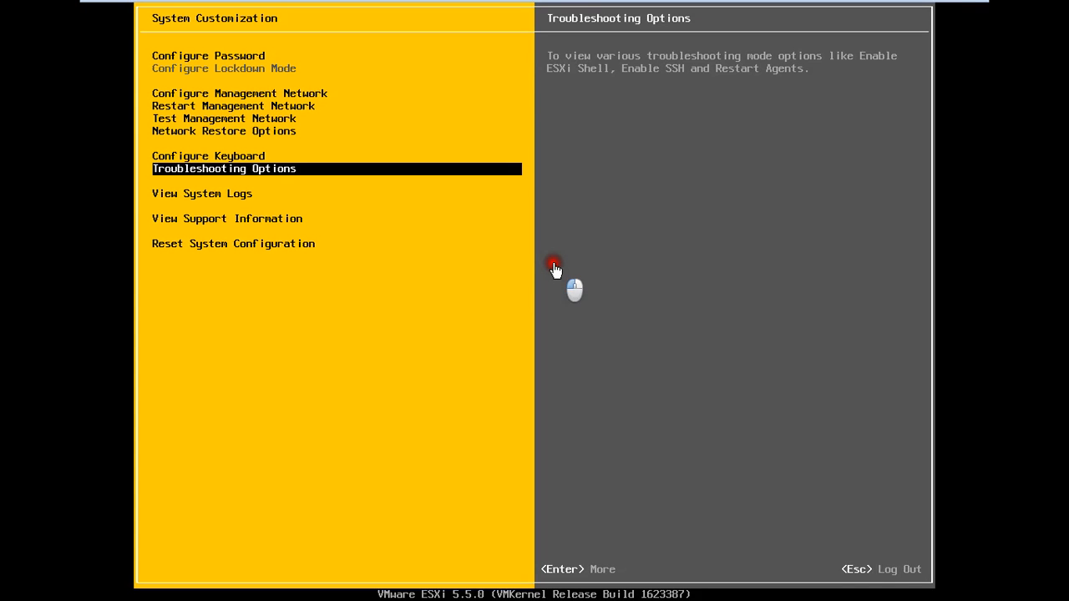
Check that ESXi Shell and SSH remain disabled, then open the VMkernel log from View System Logs
key("Return")
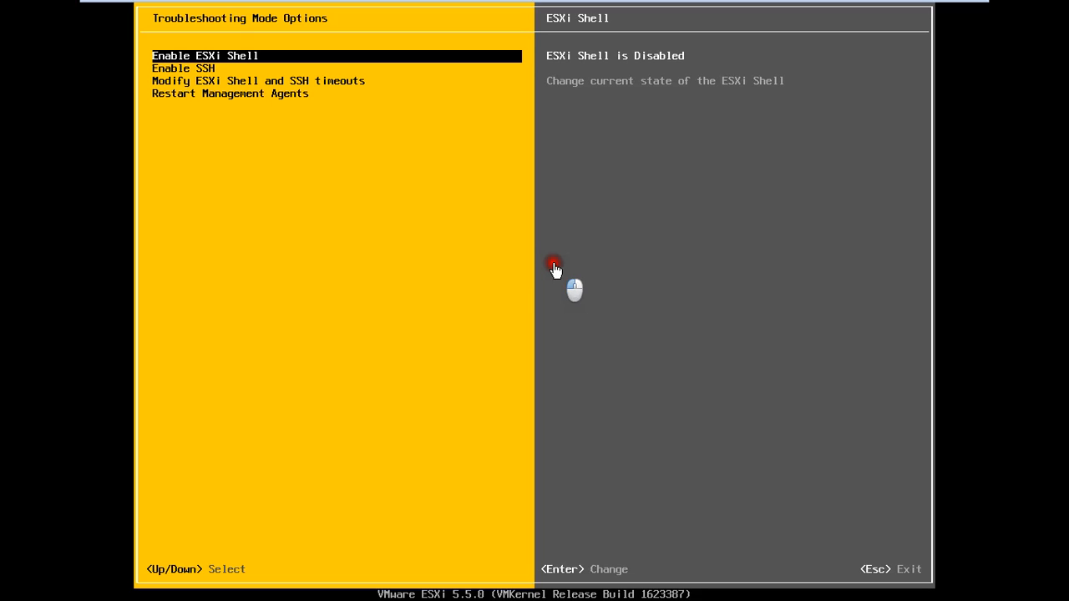
key("Down")
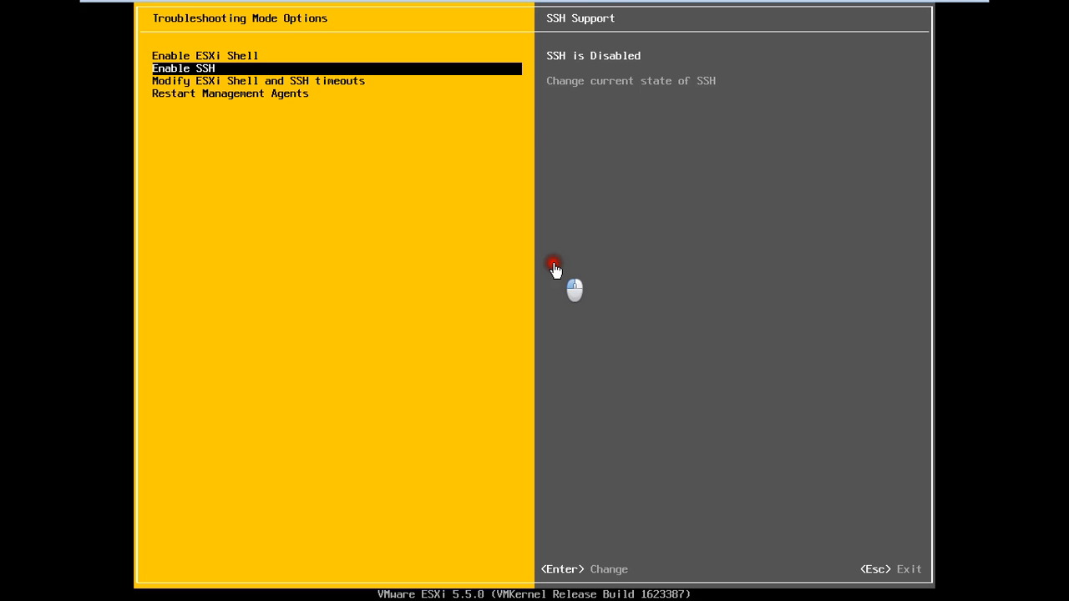
key("Escape")
key("Down")
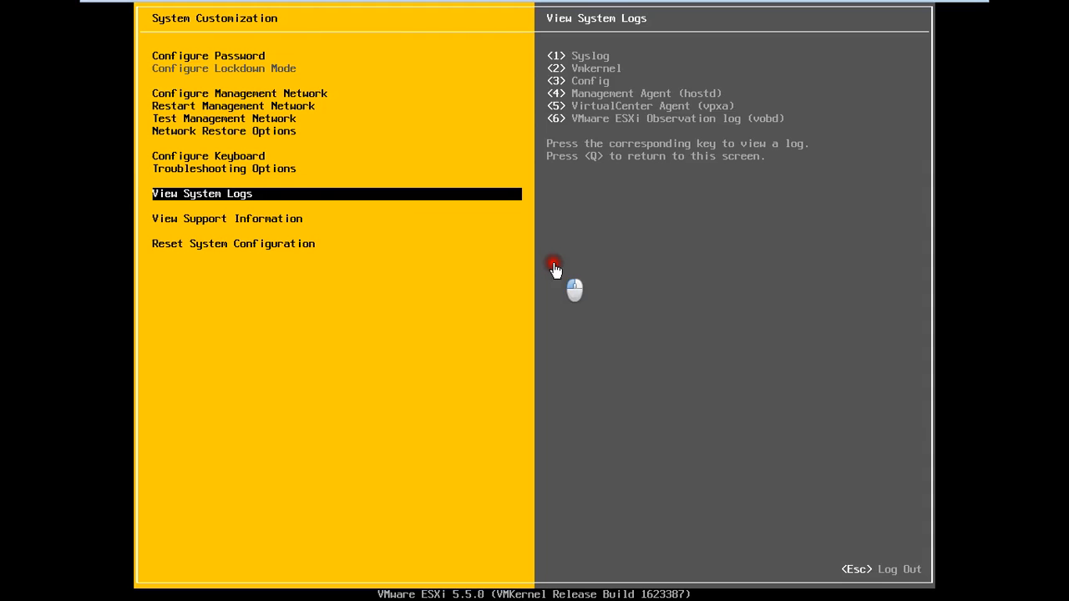
key("2")
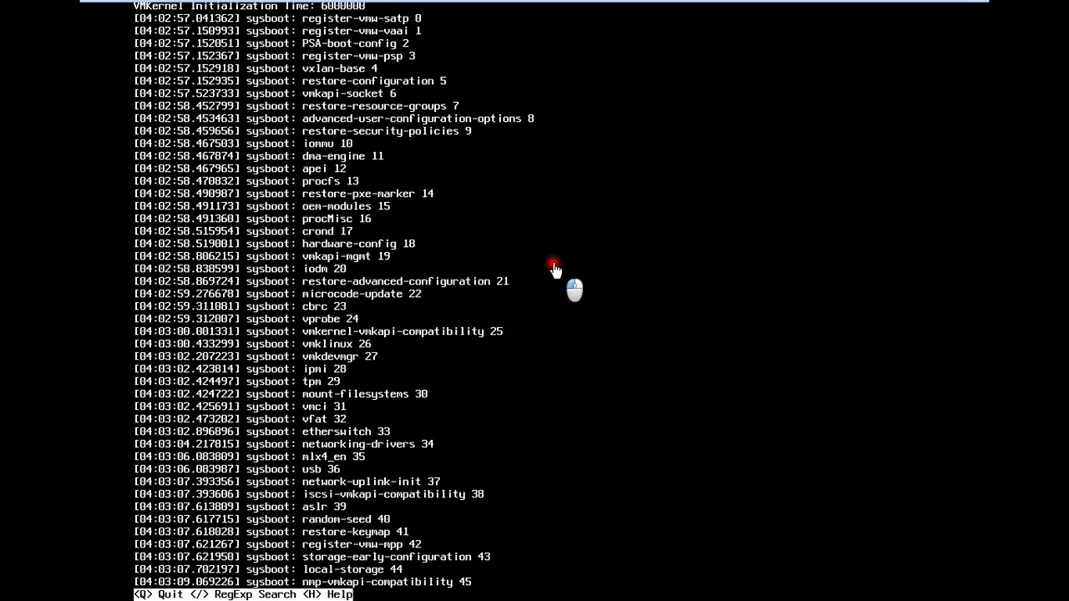
Quit the VMkernel log and highlight View Support Information to show the SSL thumbprint and key fingerprints
key("q")
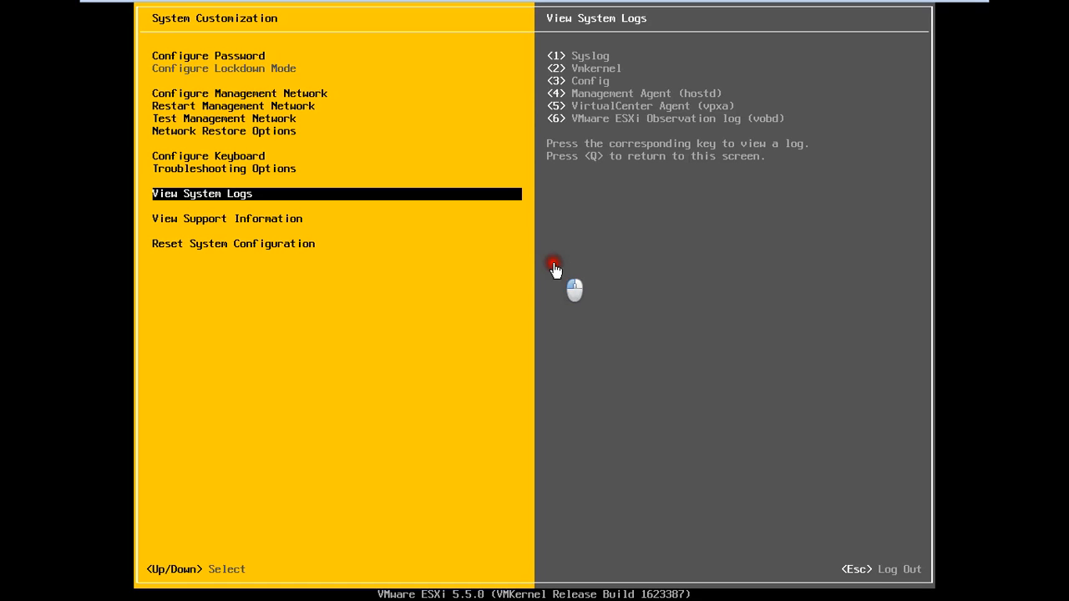
key("Down")
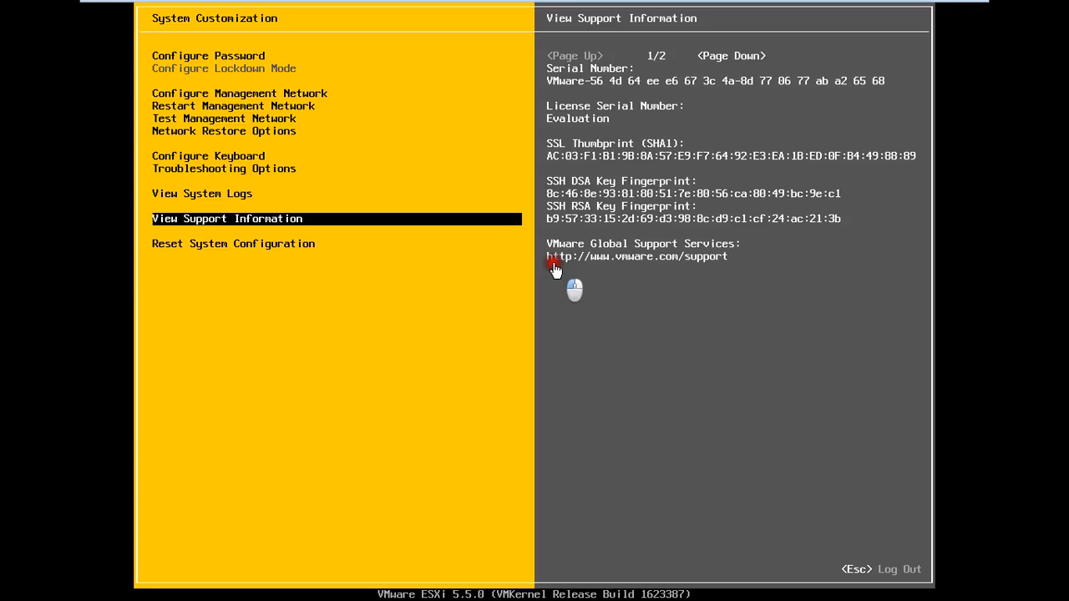
Back out and highlight Reset System Configuration to read its warning without resetting
key("Escape")
key("Down")
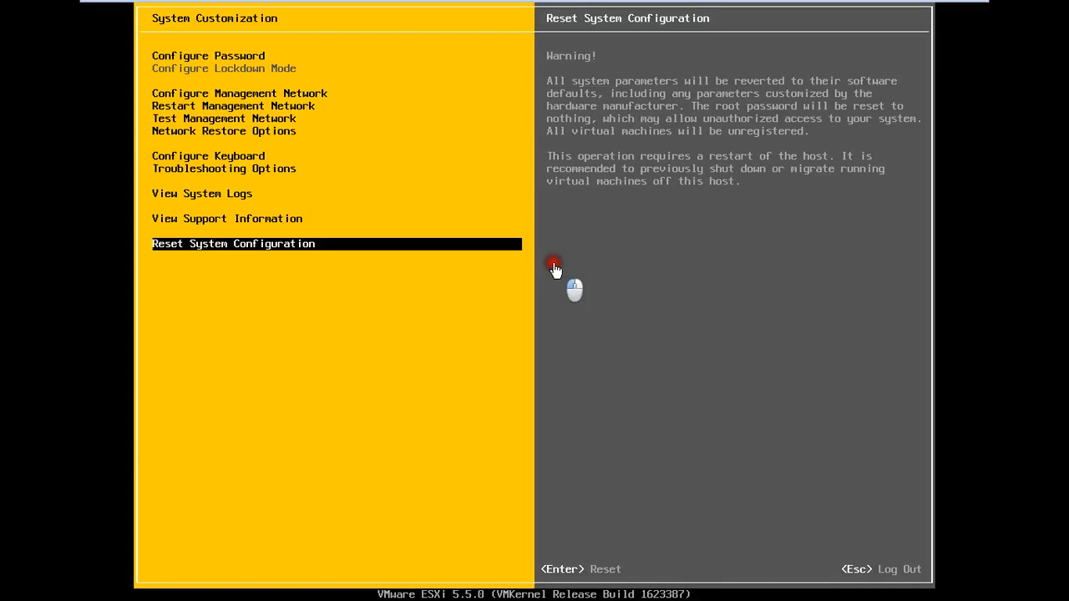
Log out of System Customization to the main ESXi screen showing static 172.16.0.22
key("Escape")
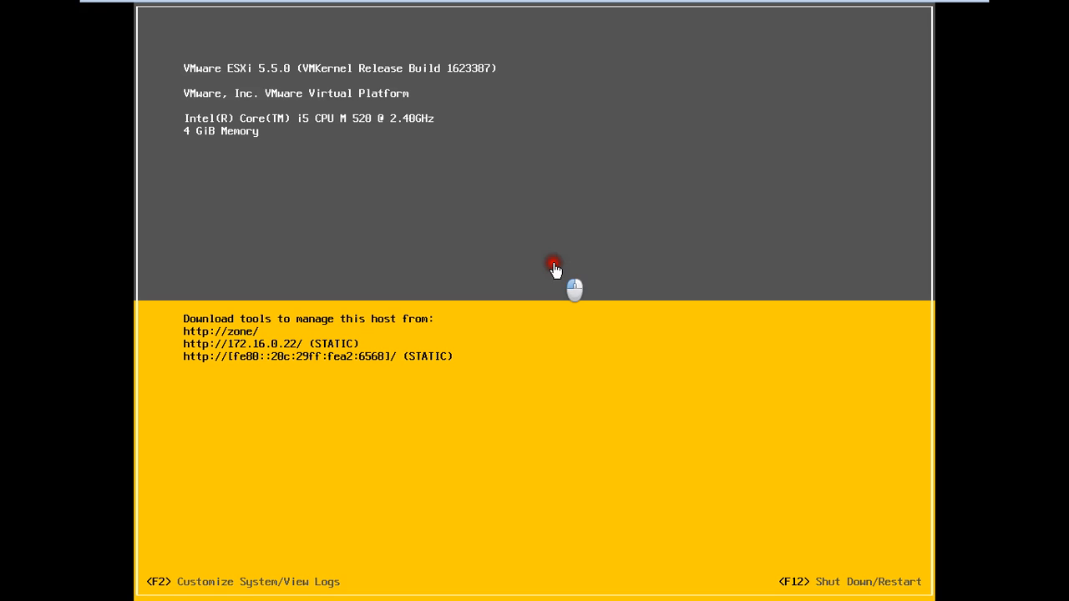
Minimize the VM and stop and close the running ping window
mouse_move(584, 2)
mouse_move(835, 8)
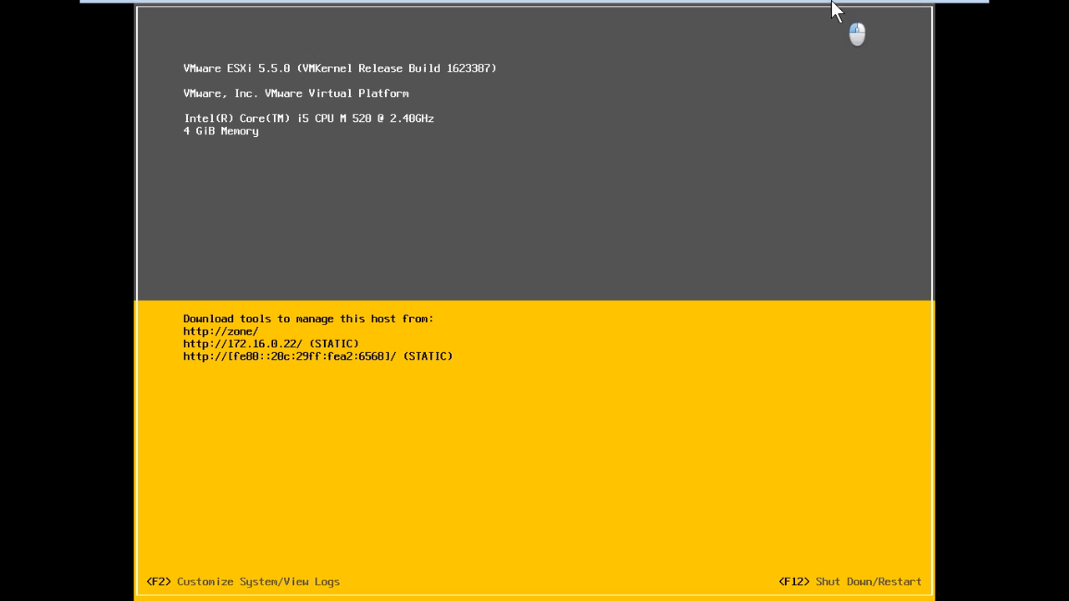
left_click(931, 11)
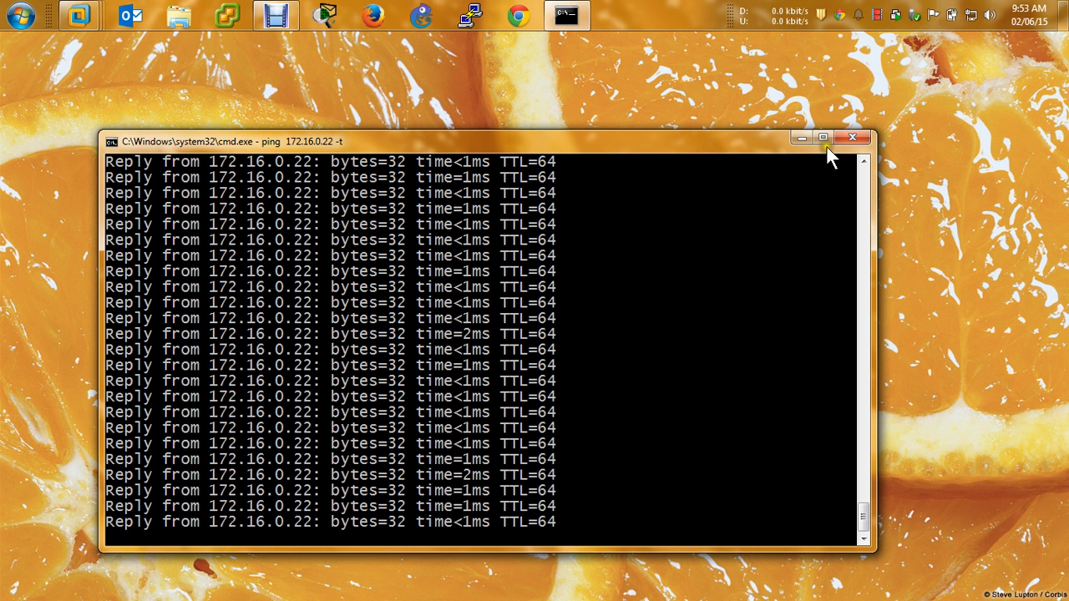
left_click(851, 139)
left_click(518, 15)
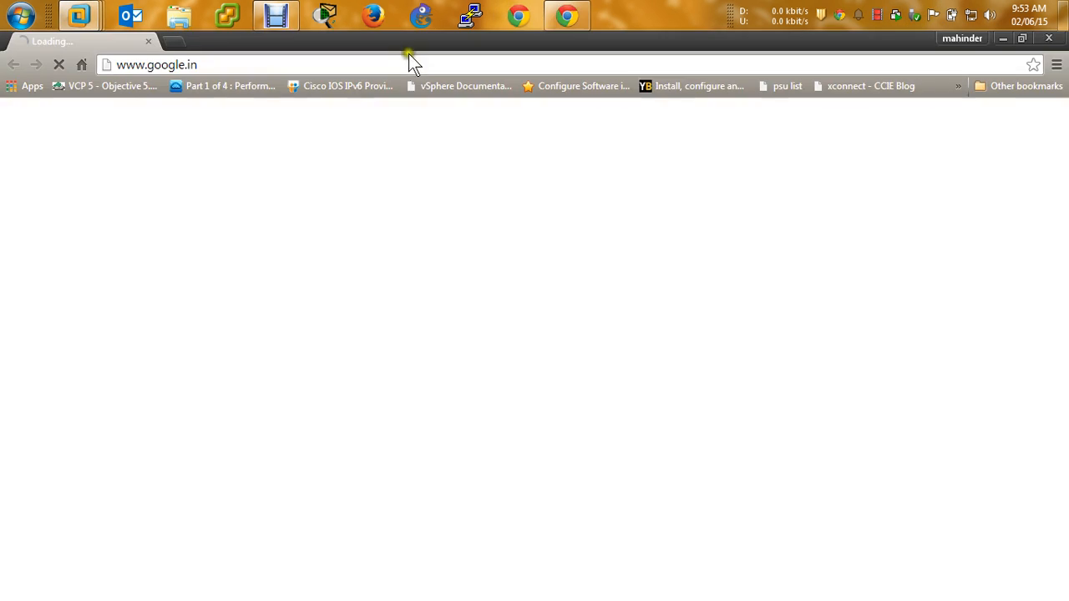
left_click(397, 64)
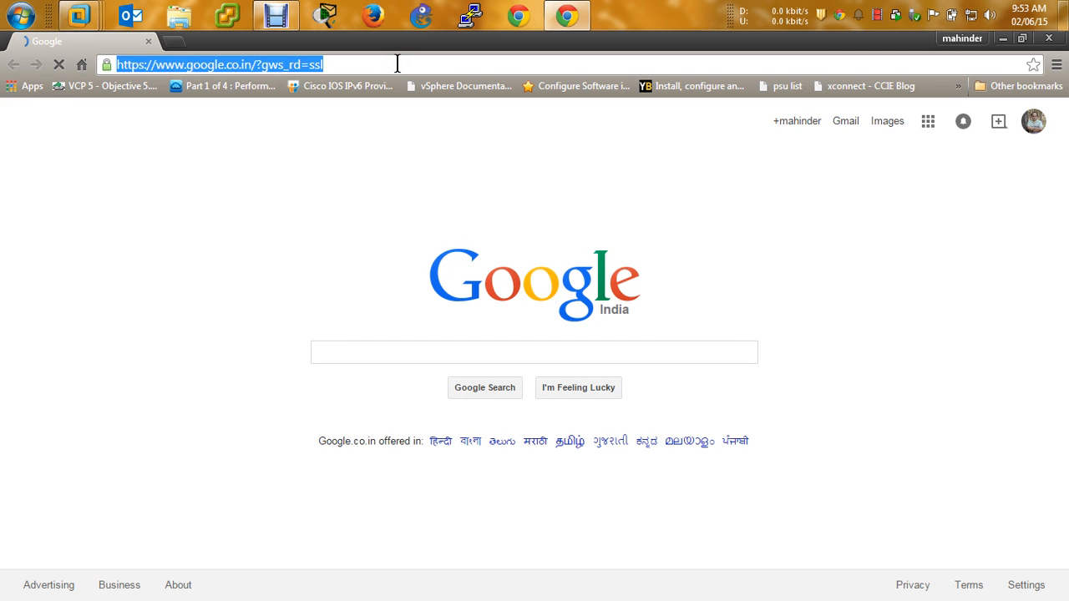
type("http")
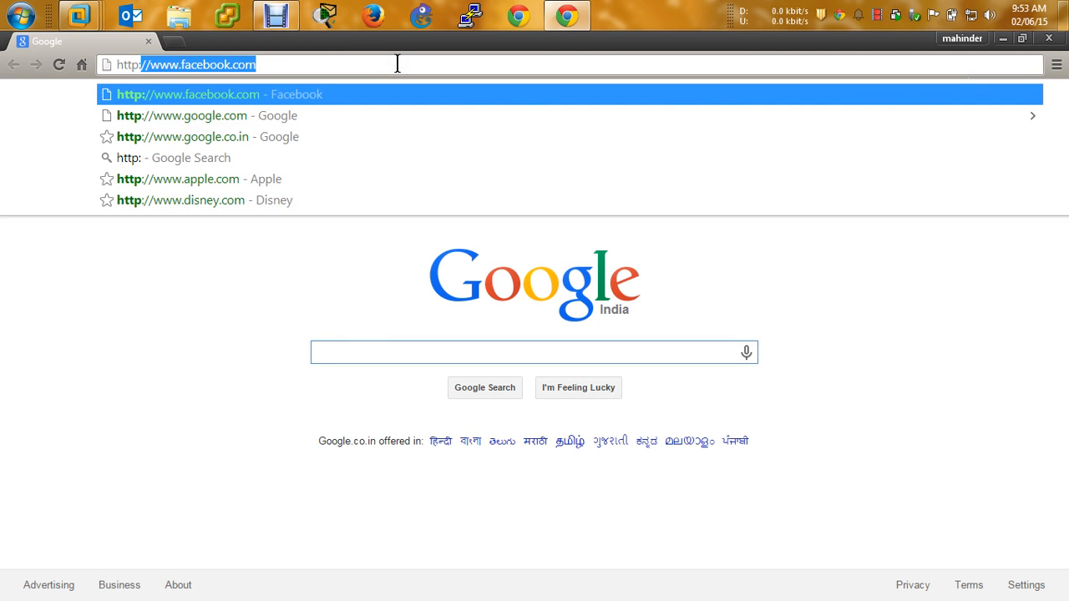
type("://172.16.0.22")
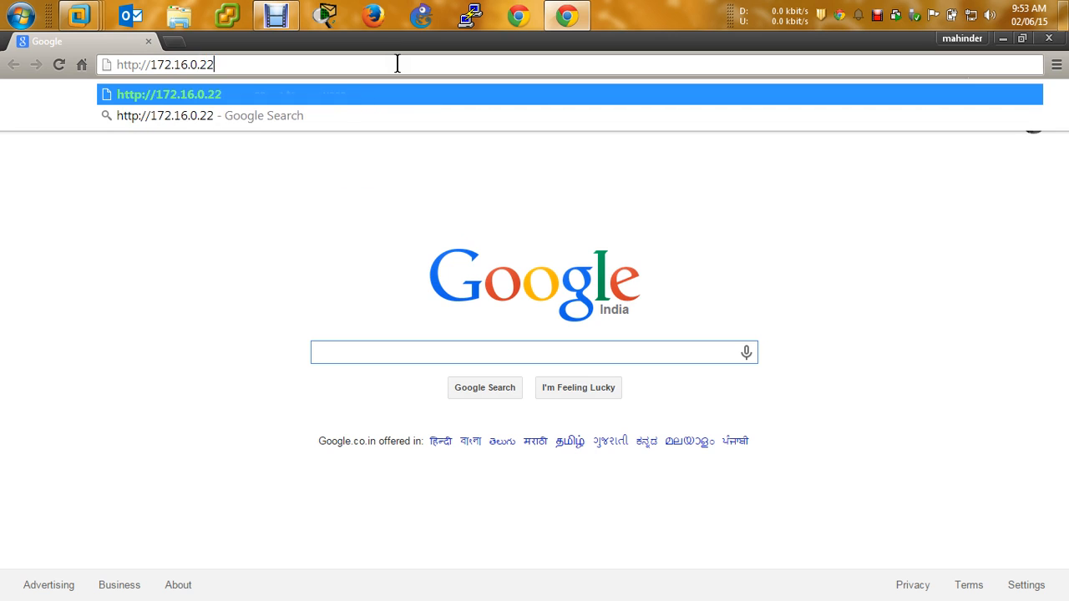
key("Return")
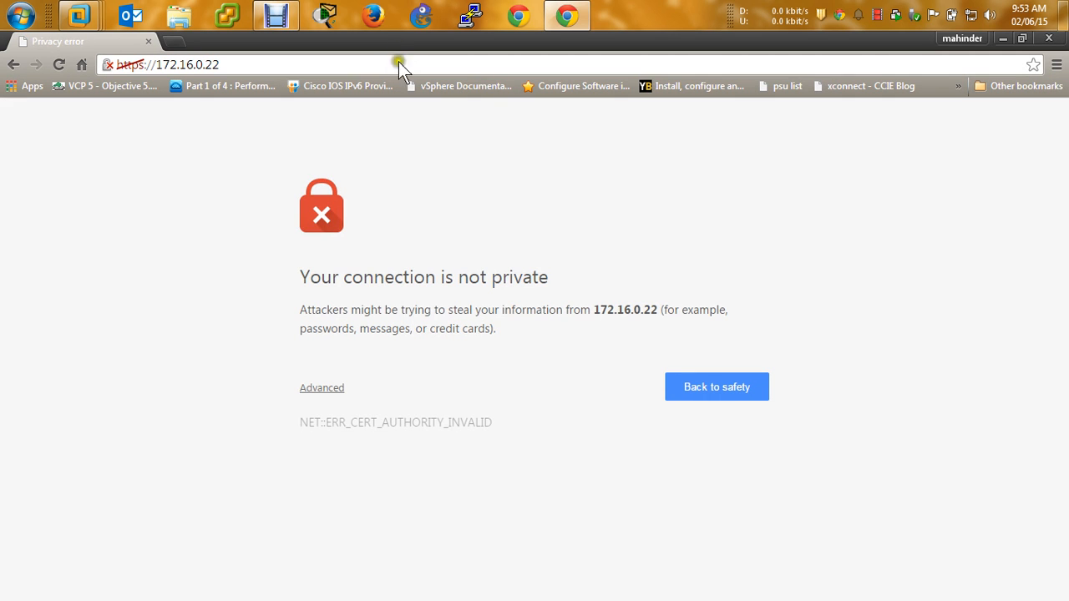
Proceed past the certificate warning to the ESXi Welcome page, then close Chrome and launch vSphere Client
left_click(340, 389)
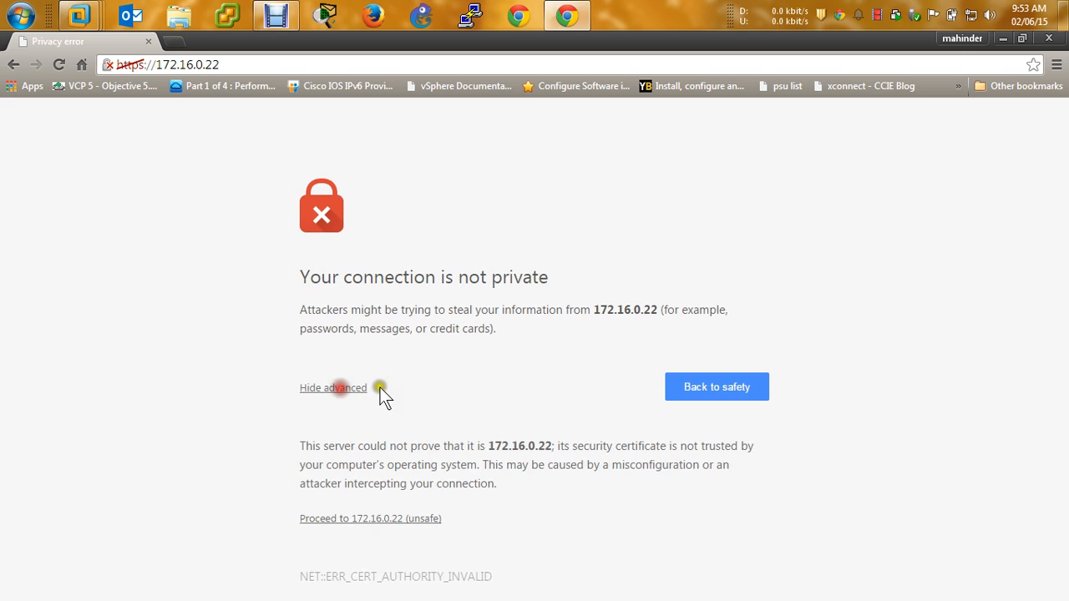
left_click(371, 513)
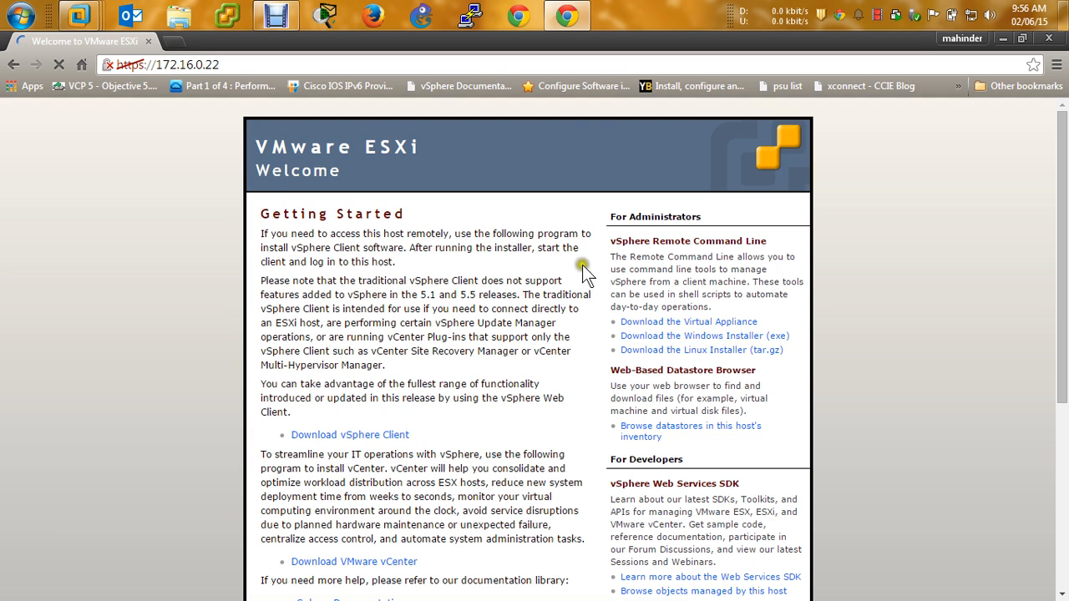
left_click(1050, 39)
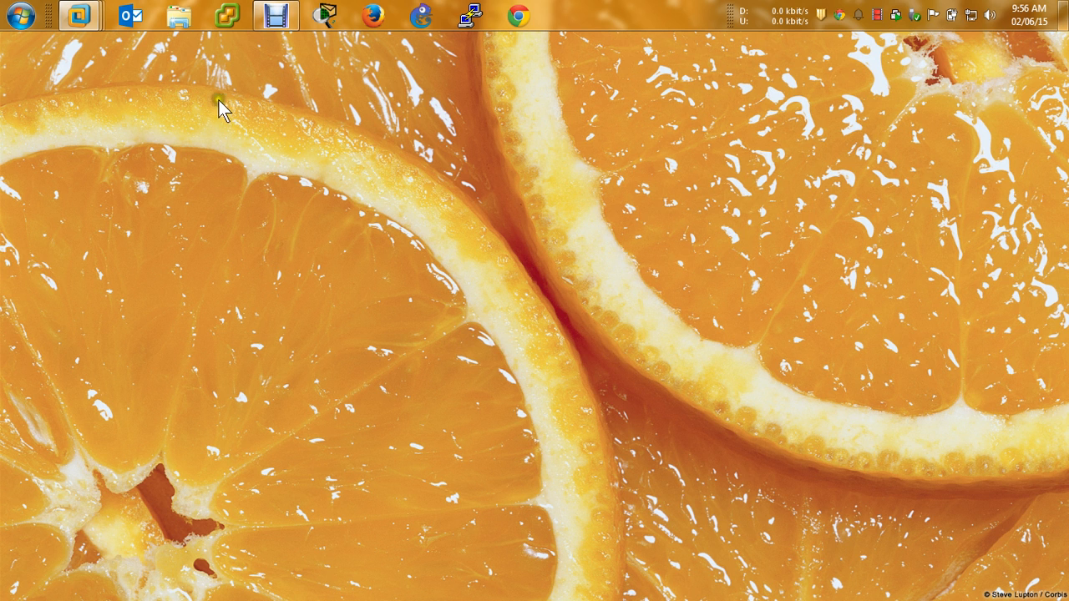
left_click(228, 15)
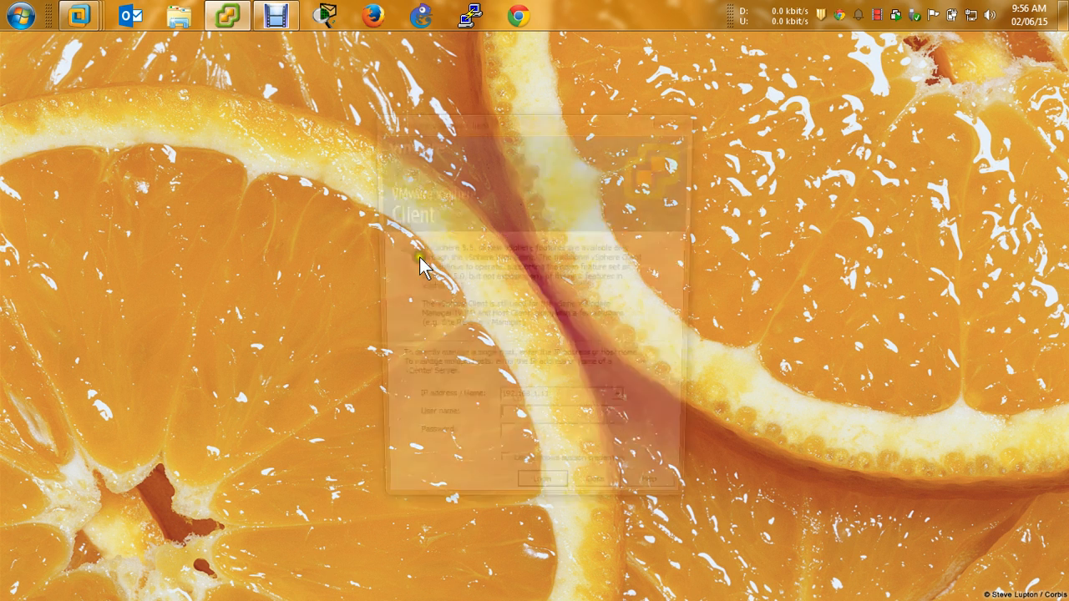
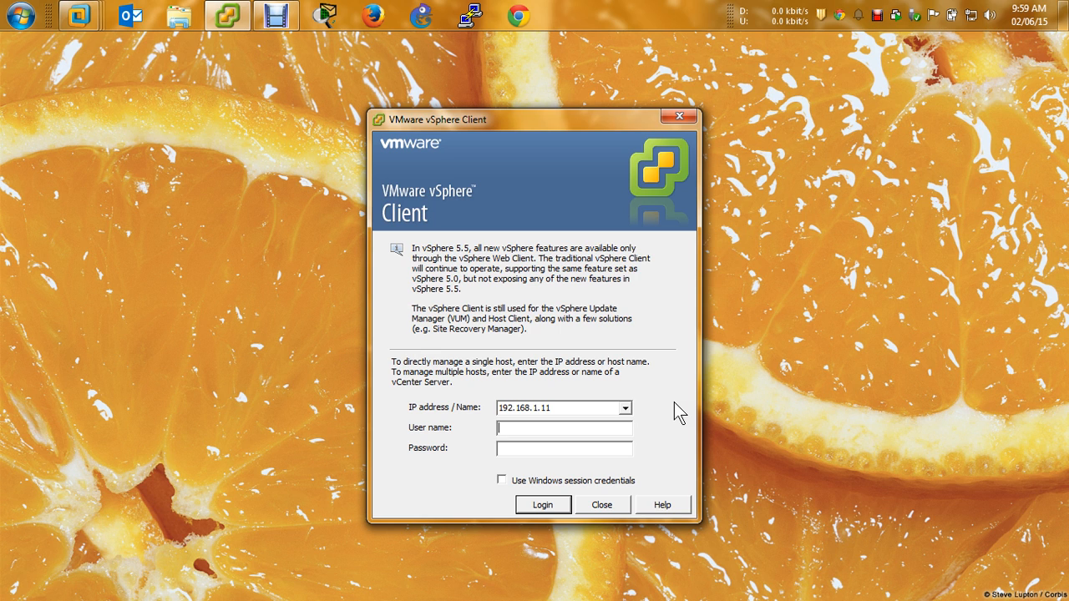
Log in to 172.16.0.22 as root, ignoring the certificate warning and dismissing the evaluation notice
key("shift+Tab")
type("172.16.0.")
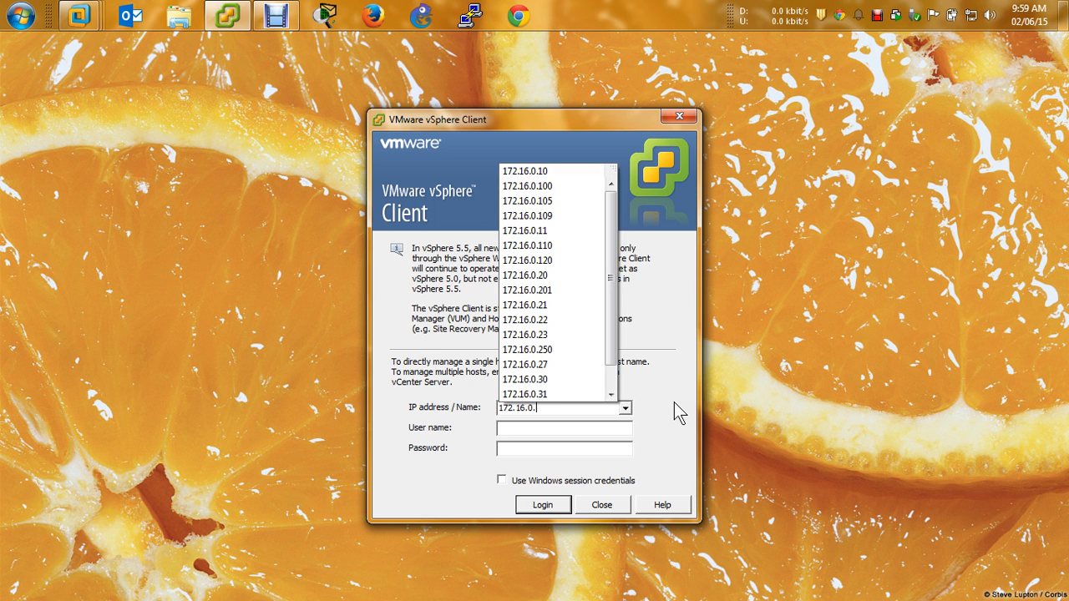
type("22")
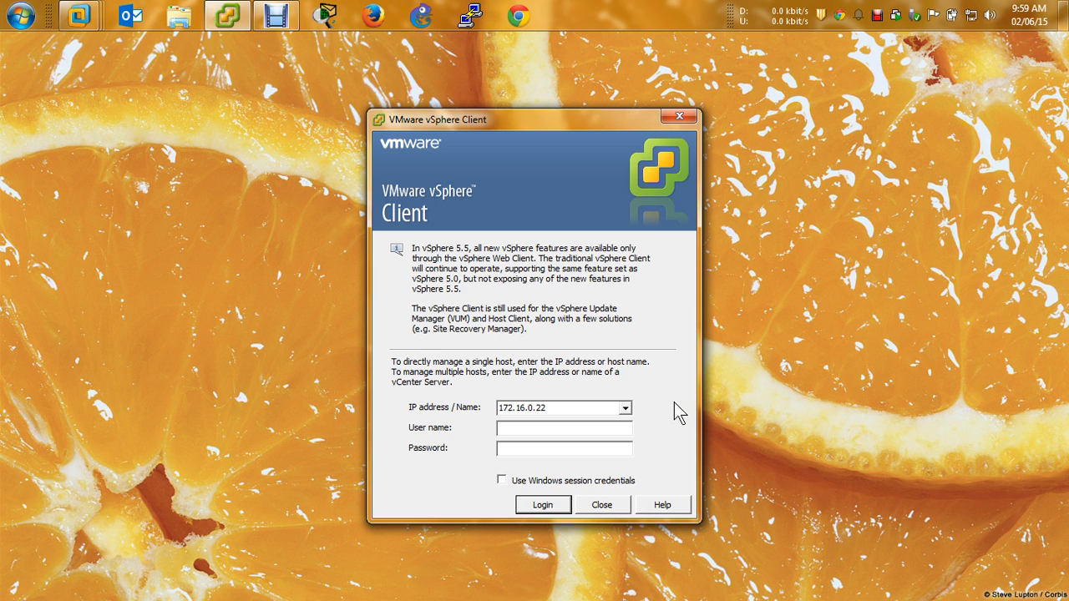
type("root")
key("Tab")
type("*********")
key("Return")
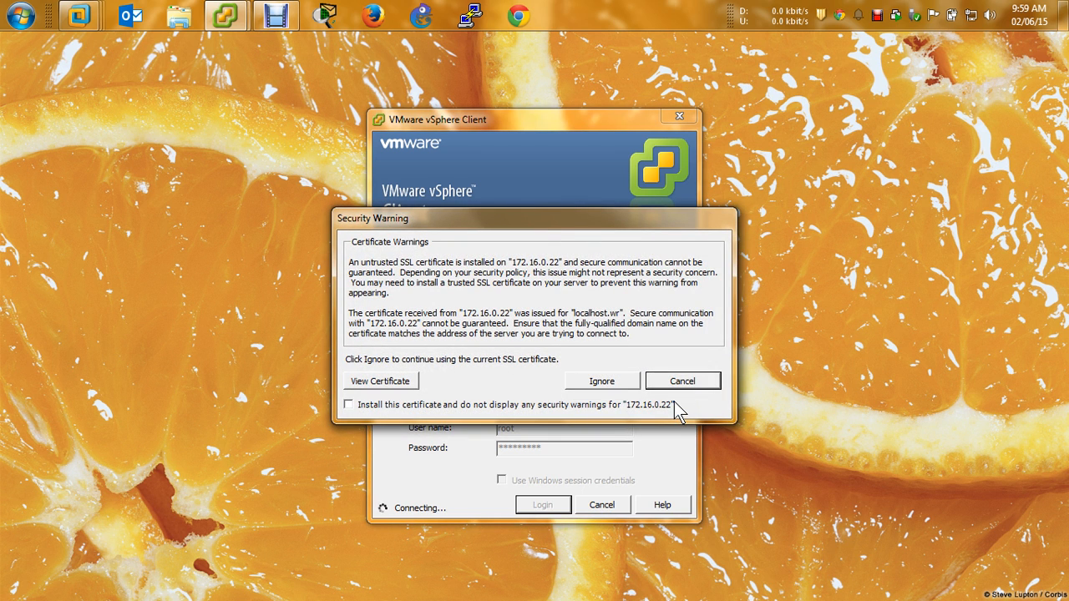
left_click(612, 382)
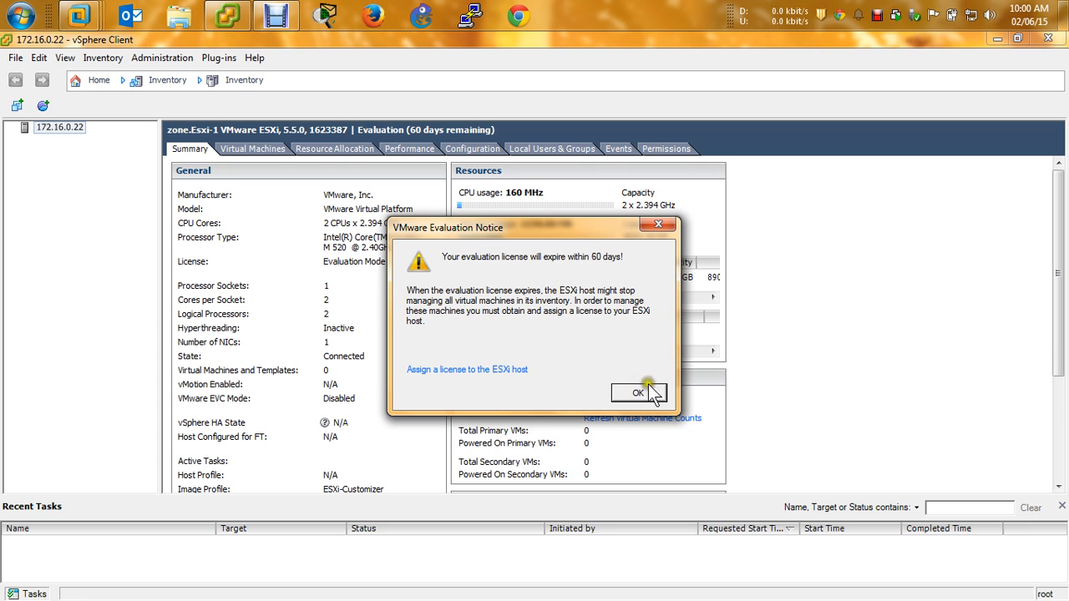
left_click(631, 395)
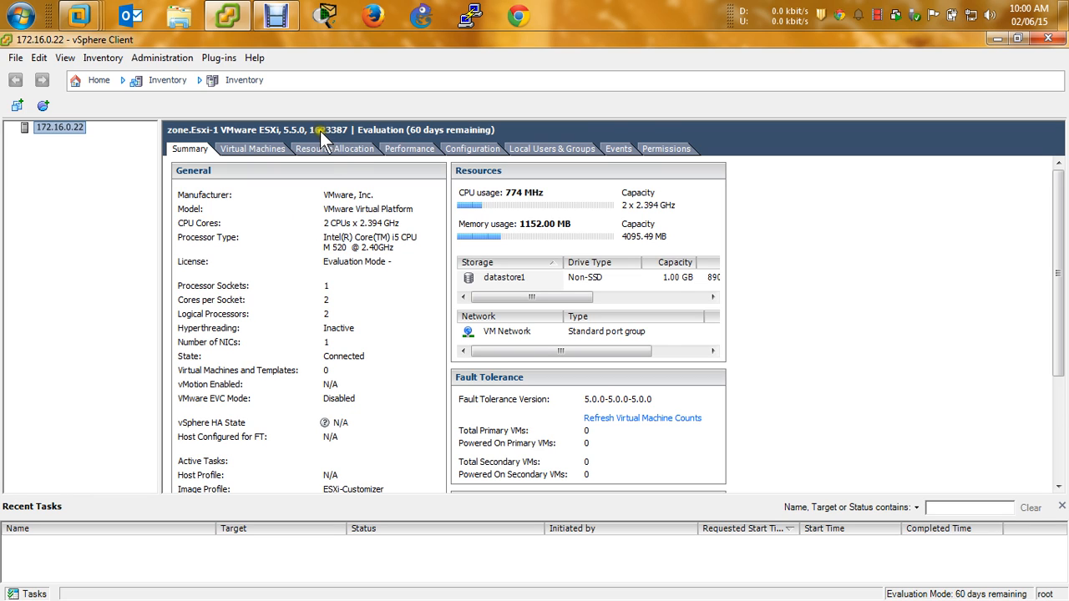
left_click(373, 143)
left_click(312, 277)
left_click(334, 282)
left_click(210, 306)
left_click(326, 301)
left_click(309, 299)
left_click(338, 319)
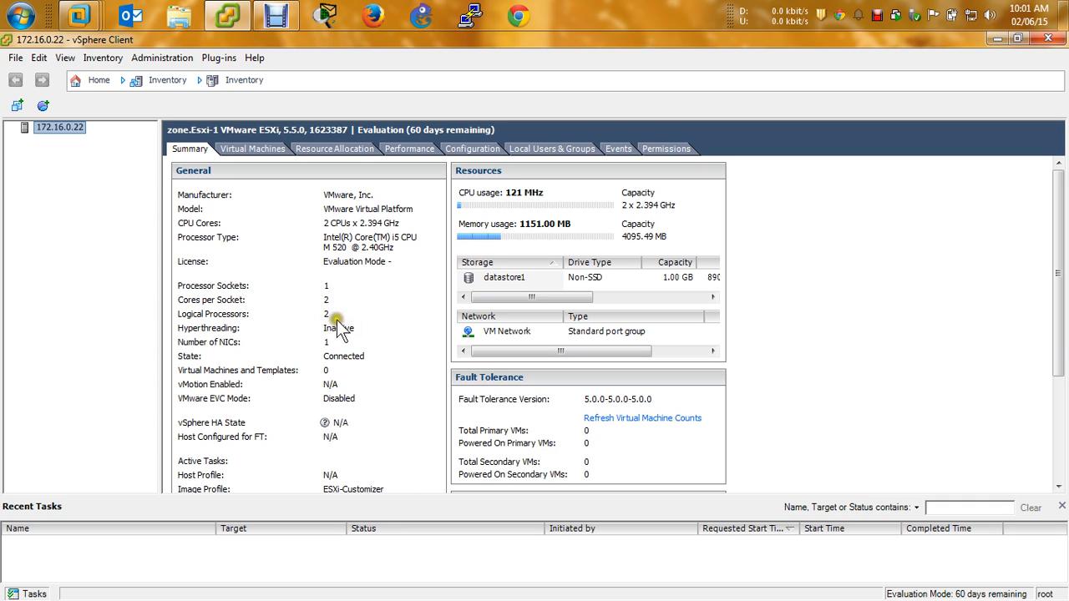
left_click(322, 316)
left_click(226, 326)
left_click(228, 339)
left_click(278, 356)
mouse_move(224, 359)
left_mouse_down()
mouse_move(375, 360)
mouse_move(194, 371)
mouse_move(337, 361)
left_mouse_up()
left_click(408, 396)
scroll(439, 424, "down", 3)
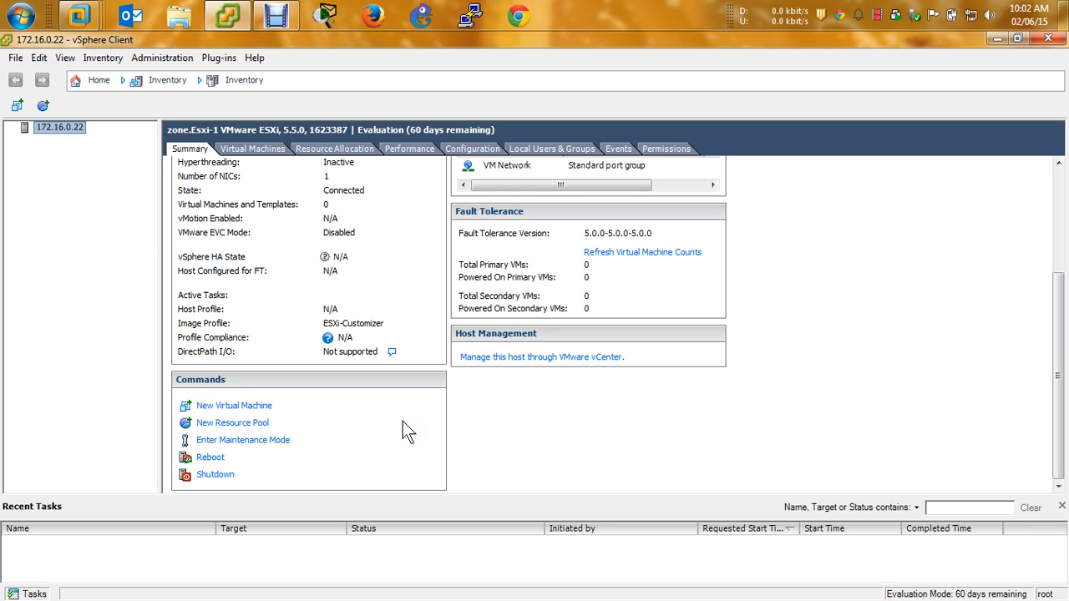
scroll(402, 428, "up", 5)
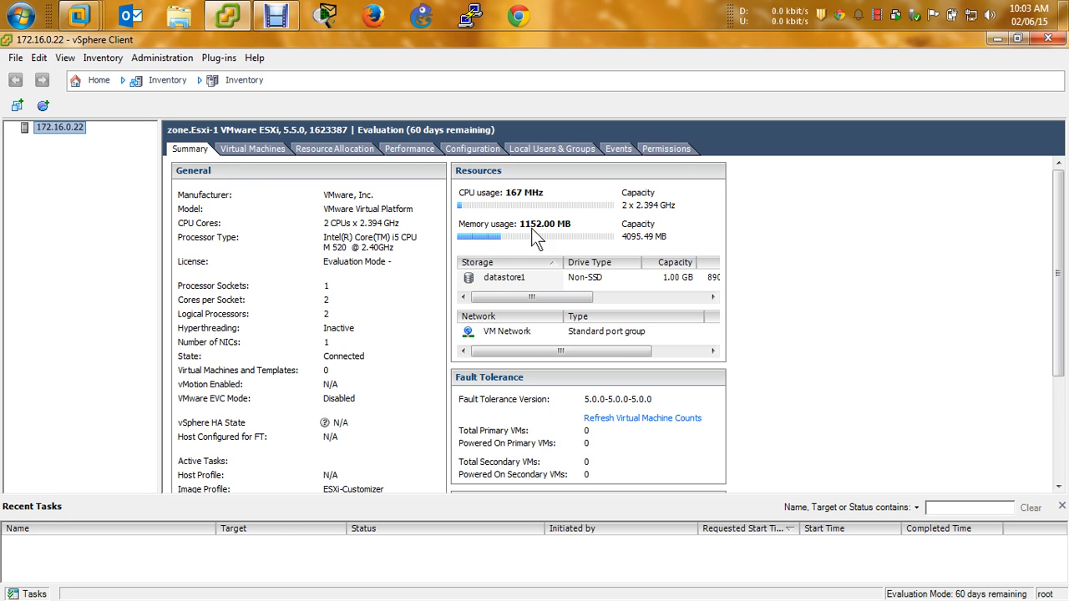
scroll(532, 228, "down", 3)
left_click(511, 185)
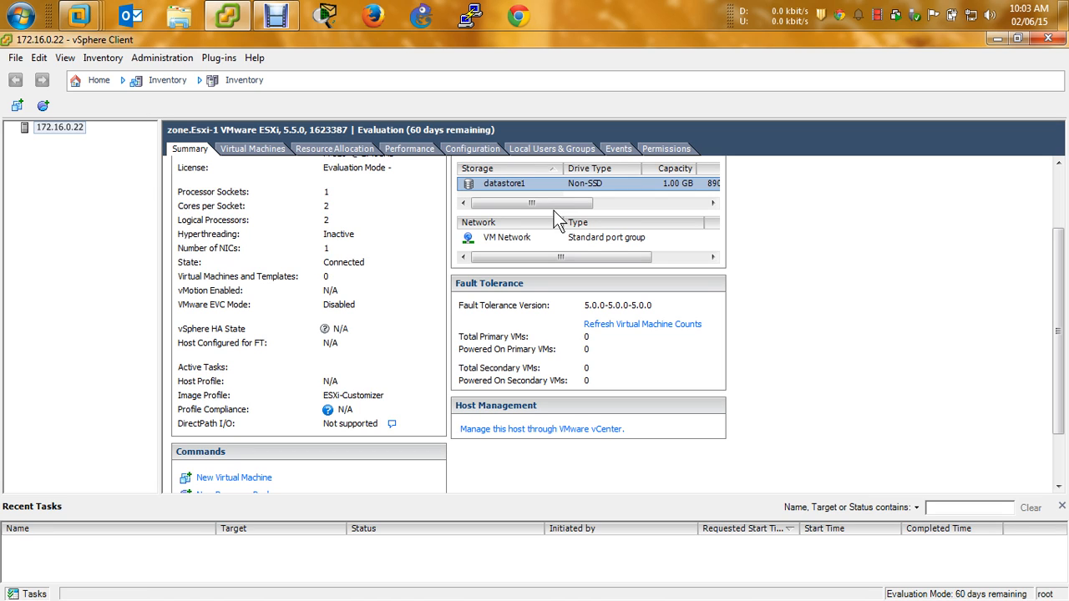
Scroll the Storage table, select VM Network, and launch 'Manage this host through VMware vCenter'
left_click(583, 205)
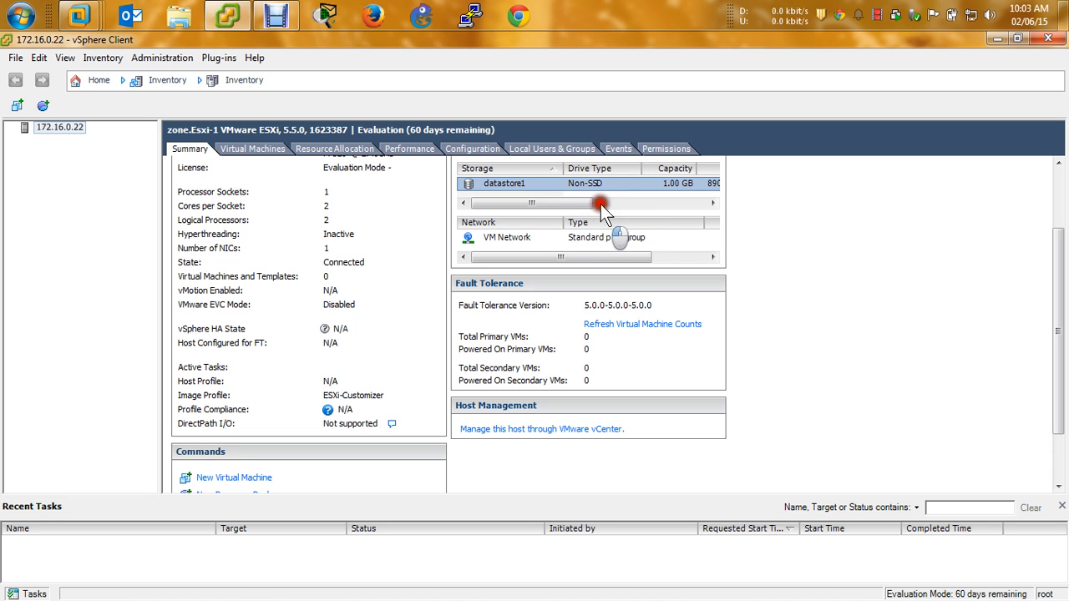
left_click_drag(604, 205, 554, 202)
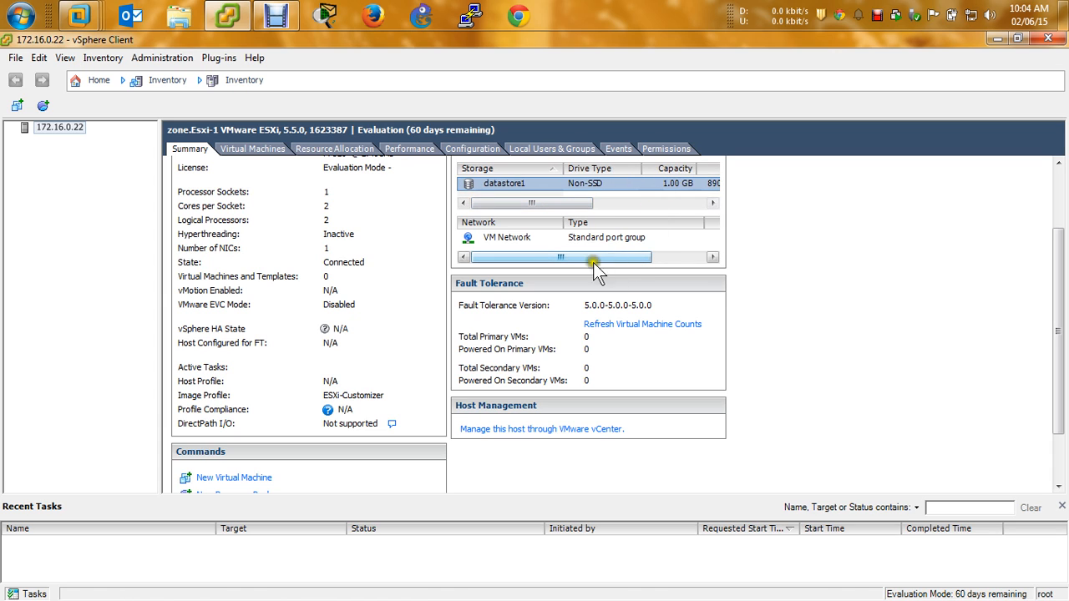
left_click(509, 236)
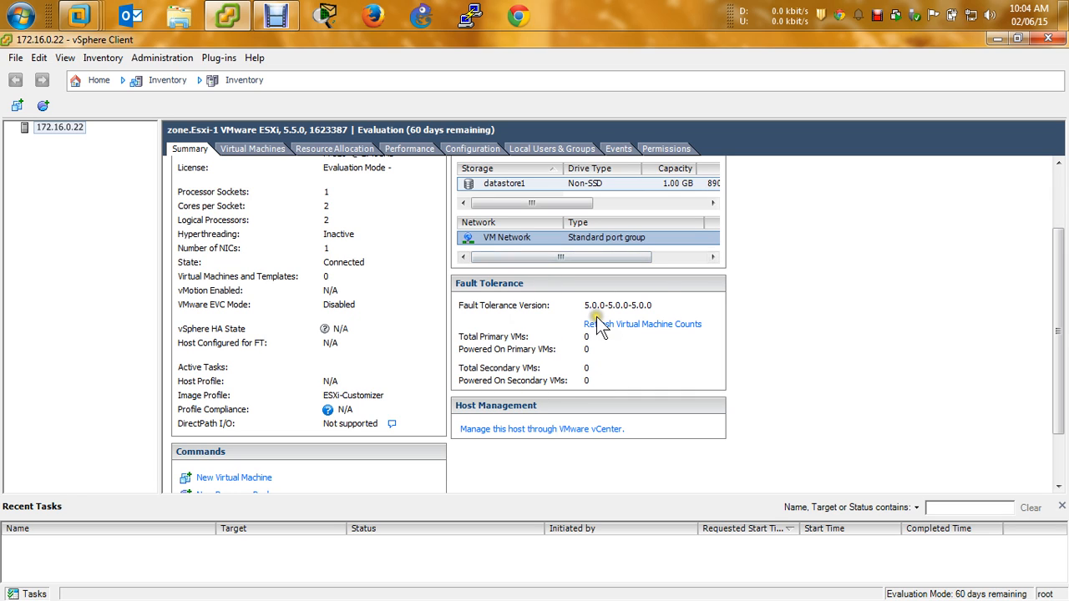
left_click(591, 436)
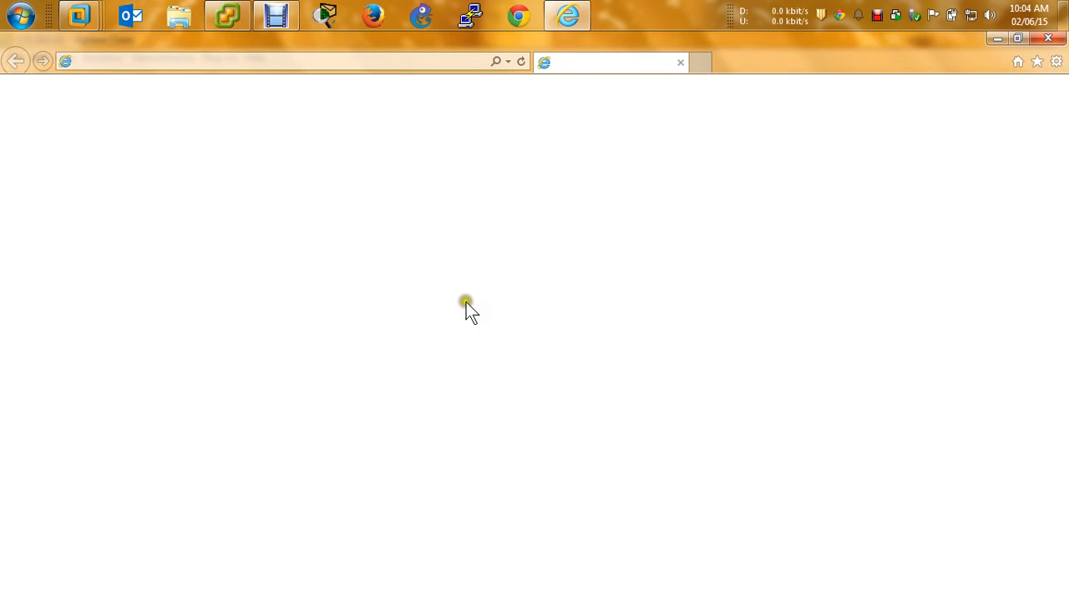
Browse the my.vmware.com All Downloads list, postpone the IE11 setup prompt, and close Internet Explorer
left_click(462, 306)
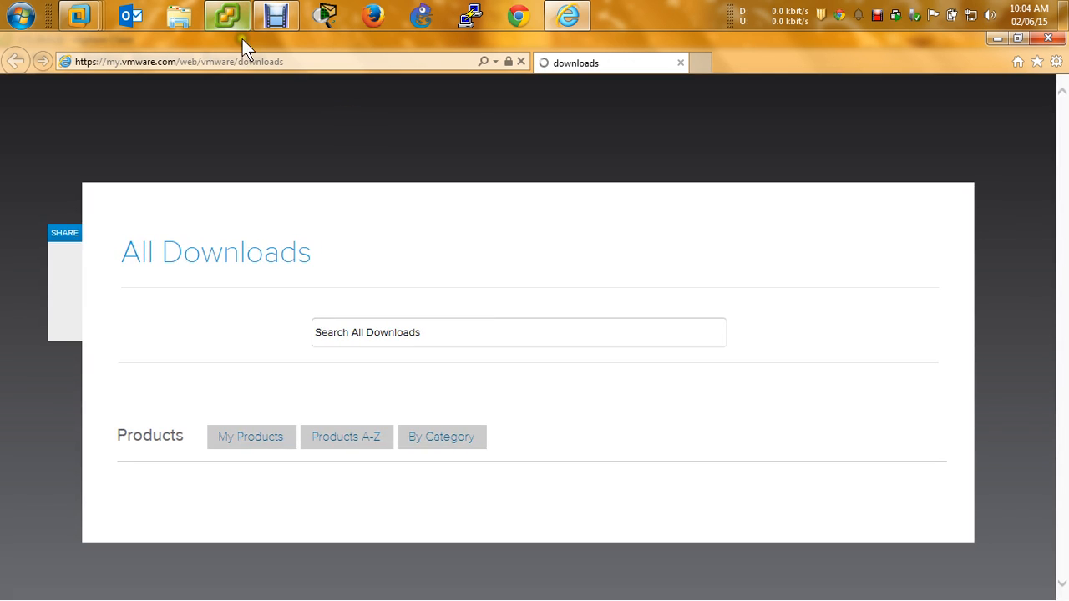
scroll(461, 309, "down", 4)
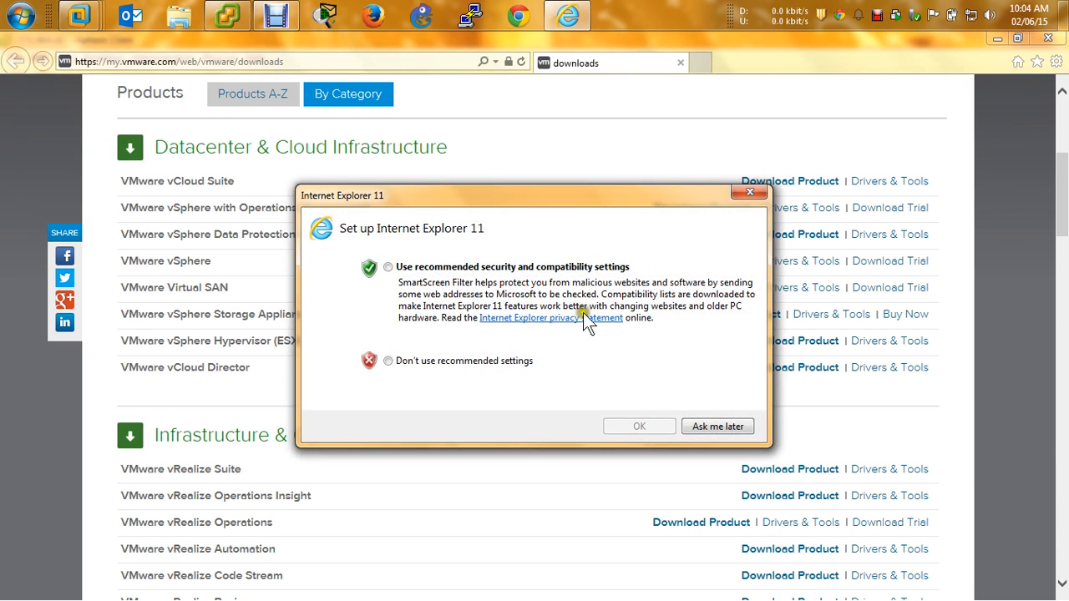
left_click(727, 435)
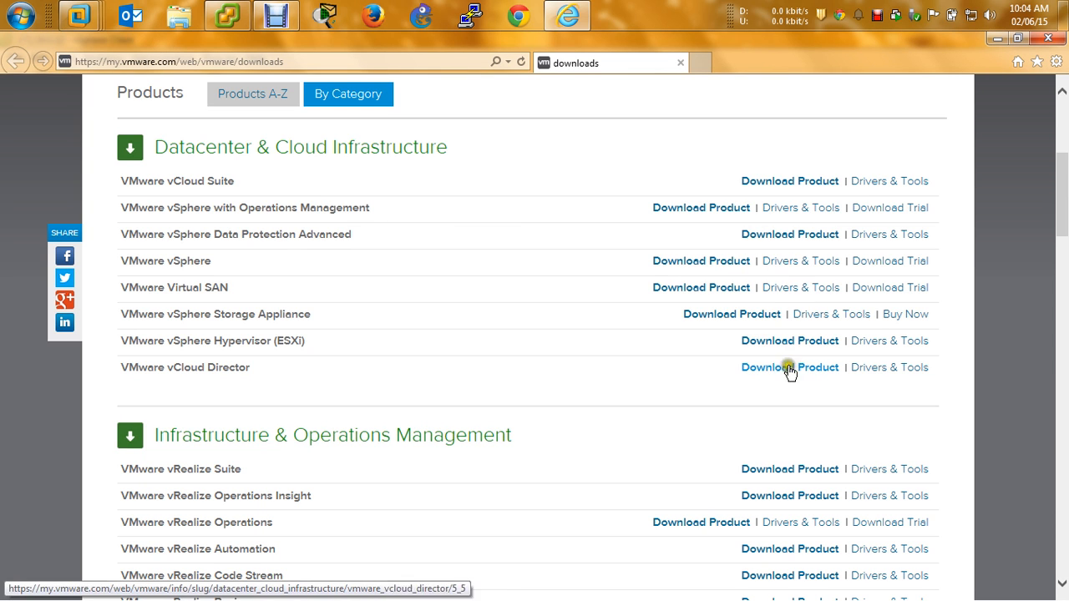
left_click(1048, 38)
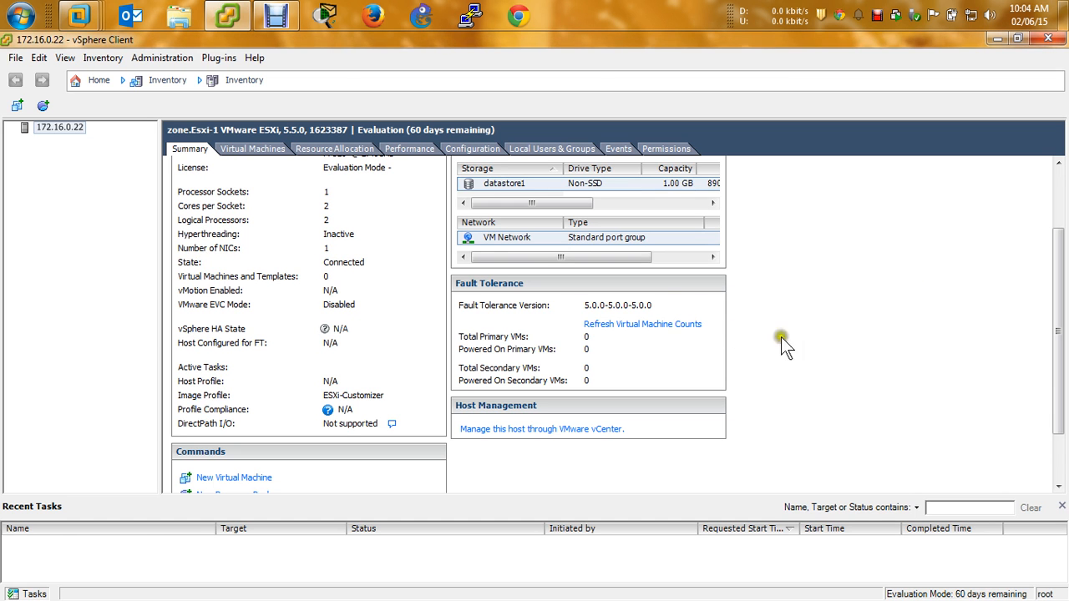
Check the empty Virtual Machines list, then view Resource Allocation: 2776 MHz CPU, 1363 MB memory
left_click(267, 154)
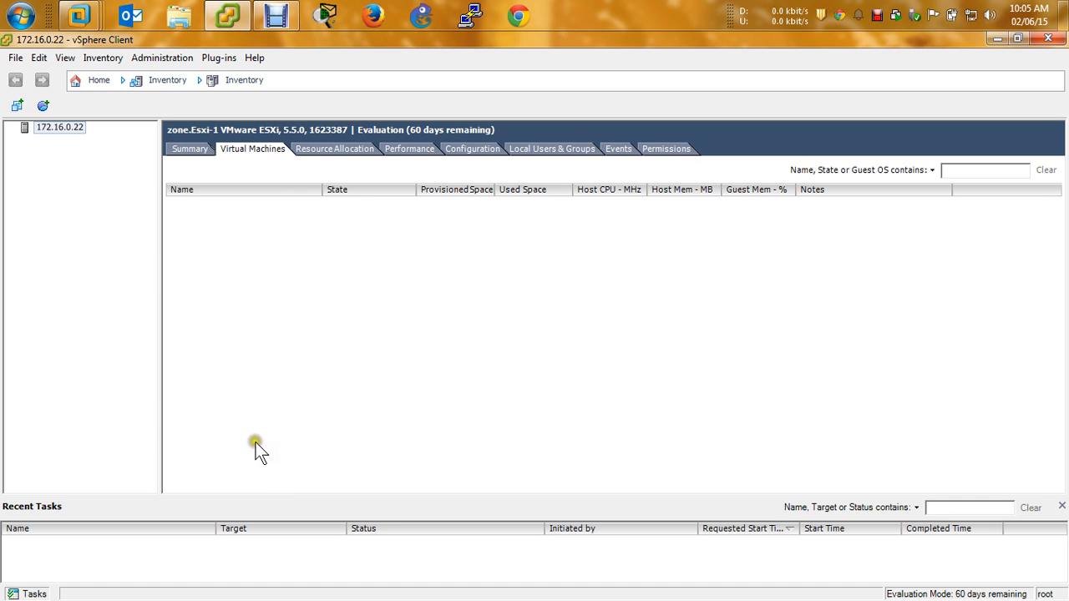
left_click(346, 151)
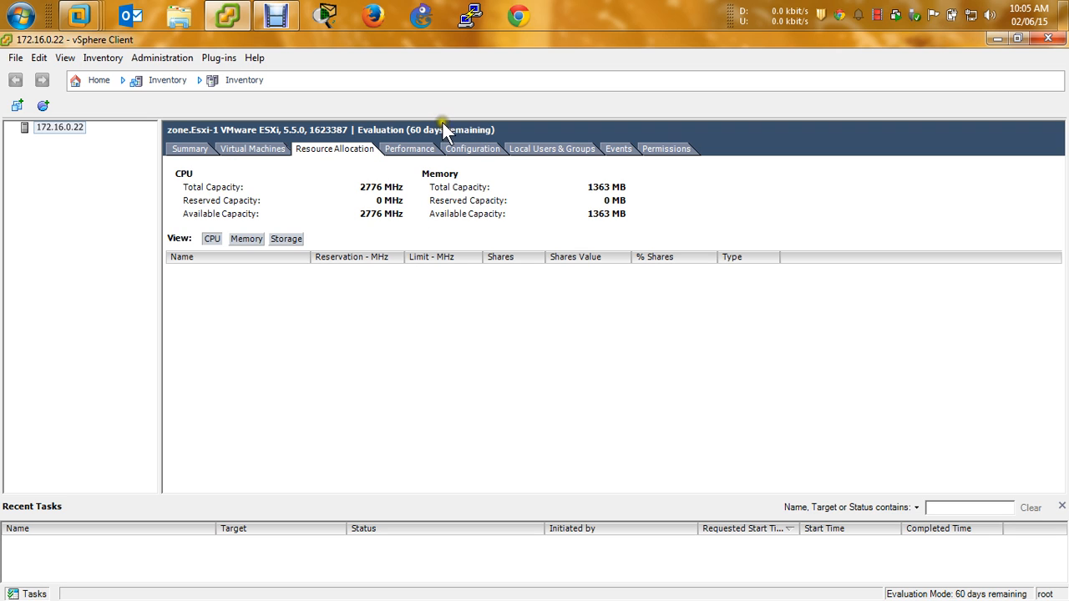
Switch the Performance tab's chart to CPU
left_click(422, 151)
mouse_move(604, 274)
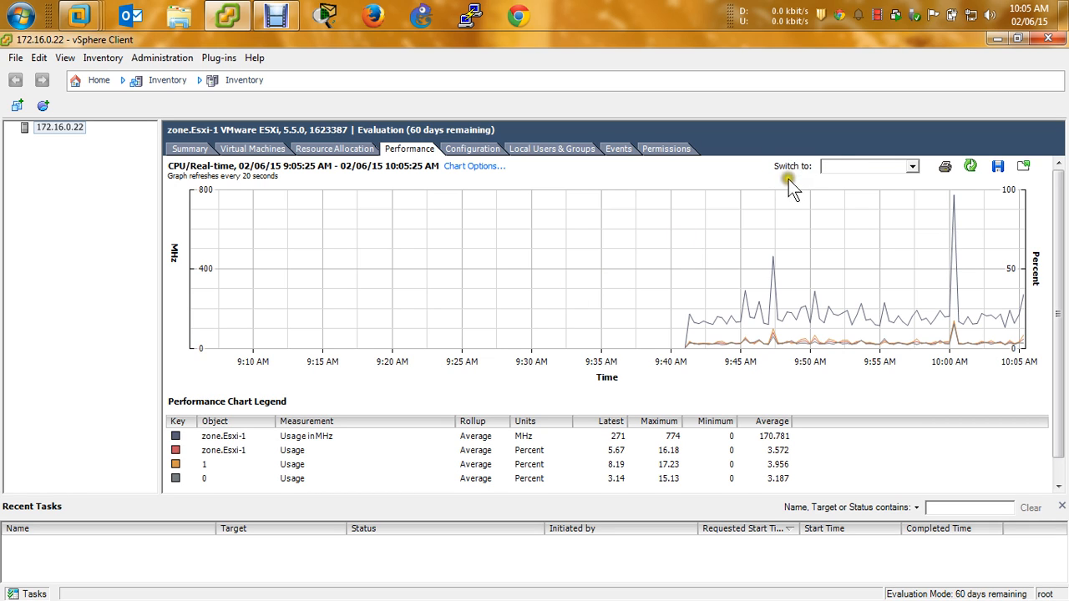
left_click(910, 168)
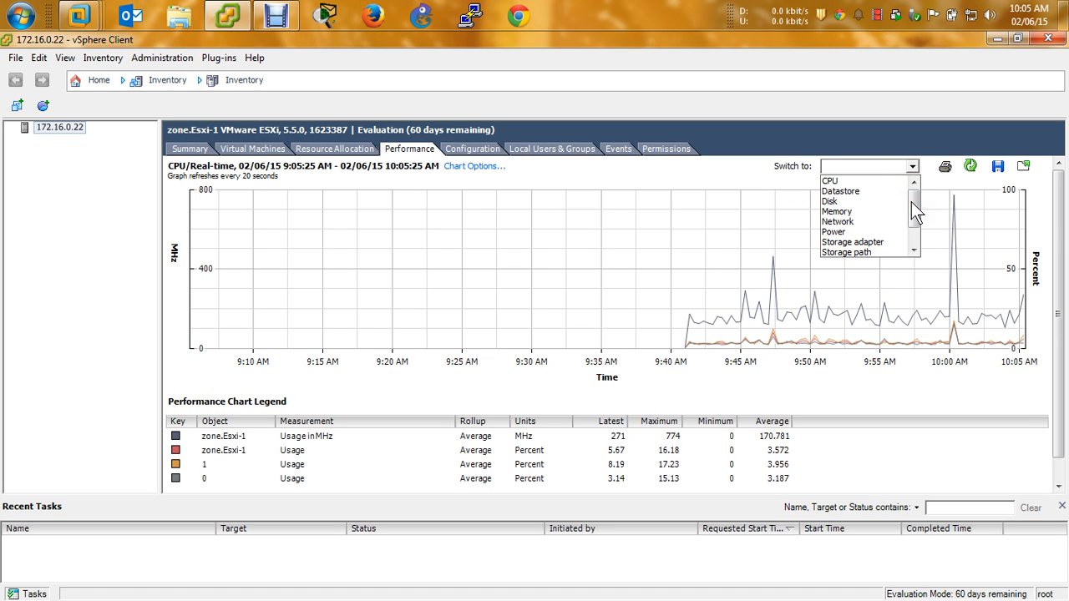
left_click_drag(917, 213, 914, 186)
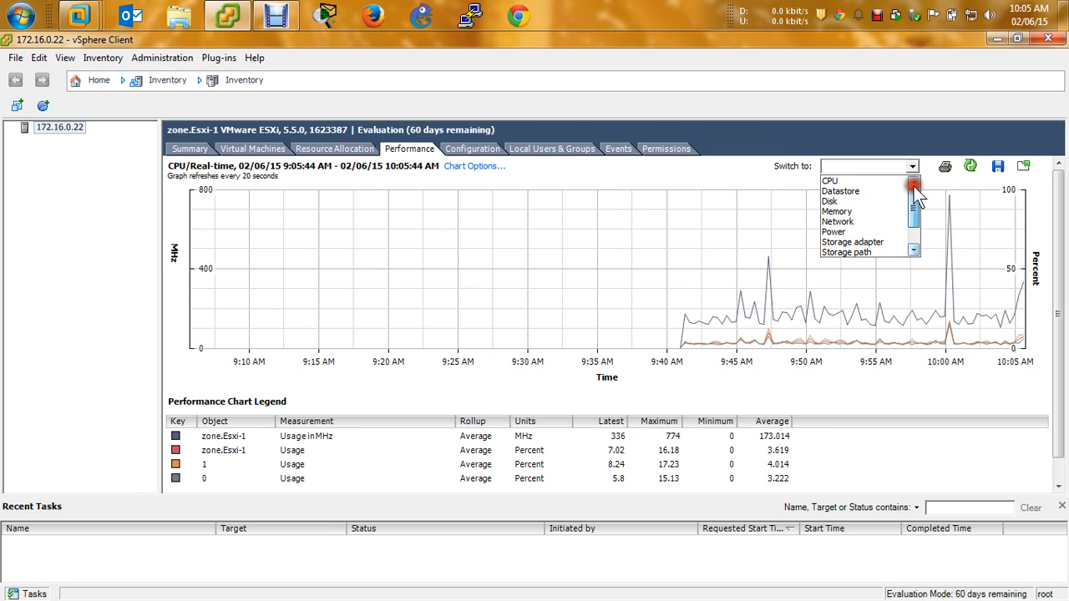
left_click(862, 180)
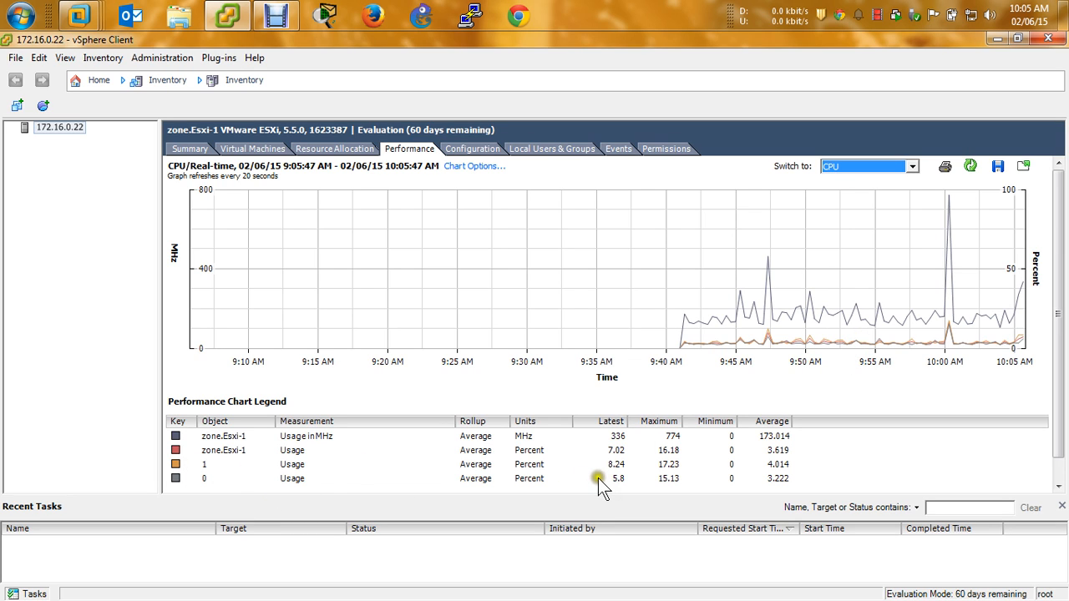
Highlight the Usage in MHz line, glance at Summary, then inspect chart values around 9:41 AM
left_click(198, 478)
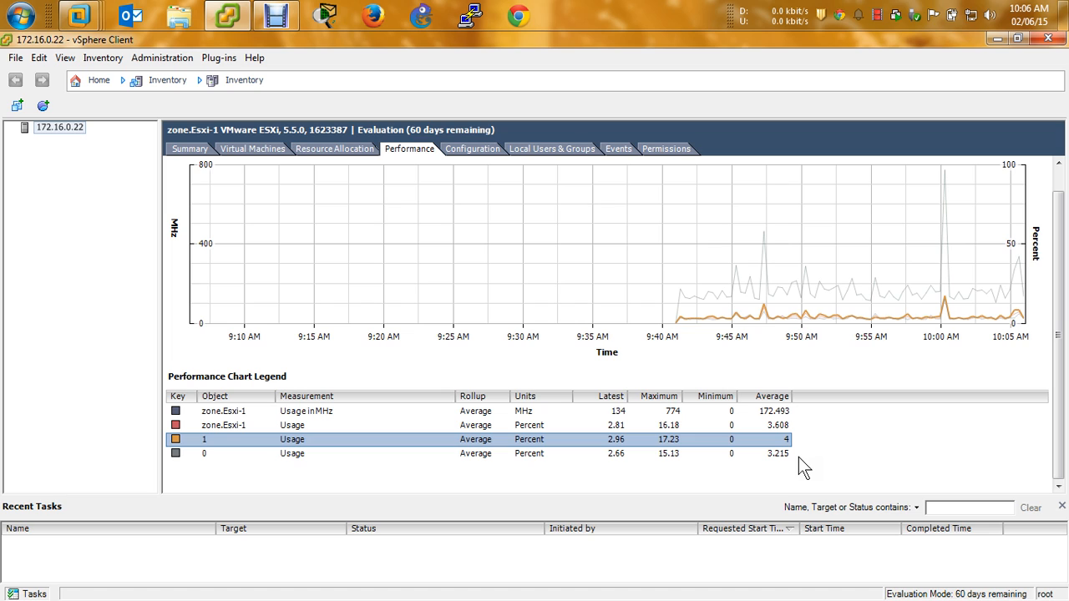
left_click(284, 411)
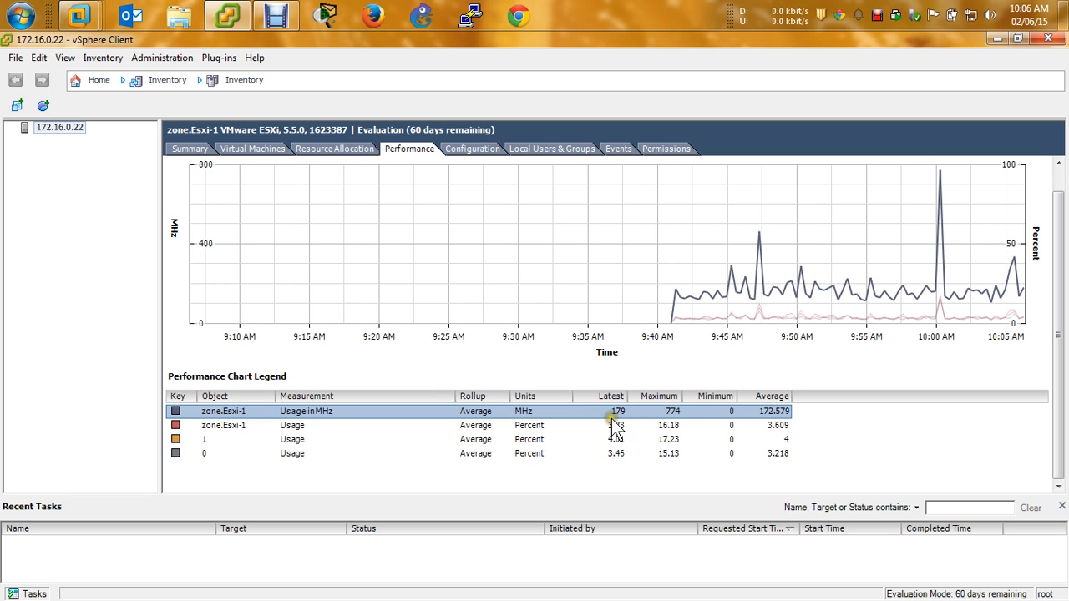
left_click(182, 151)
scroll(515, 242, "up", 3)
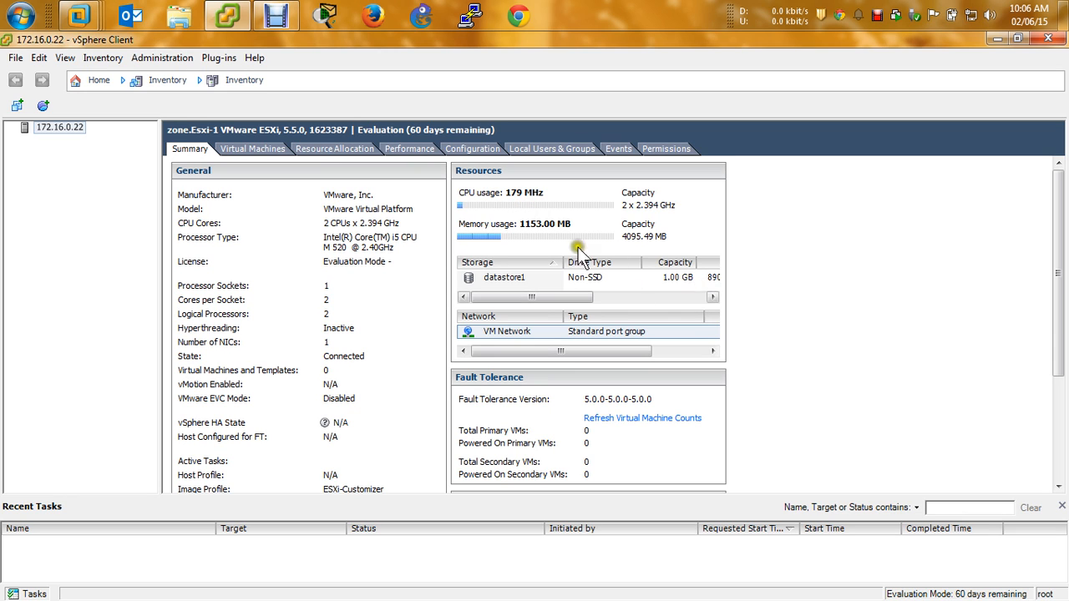
left_click(419, 148)
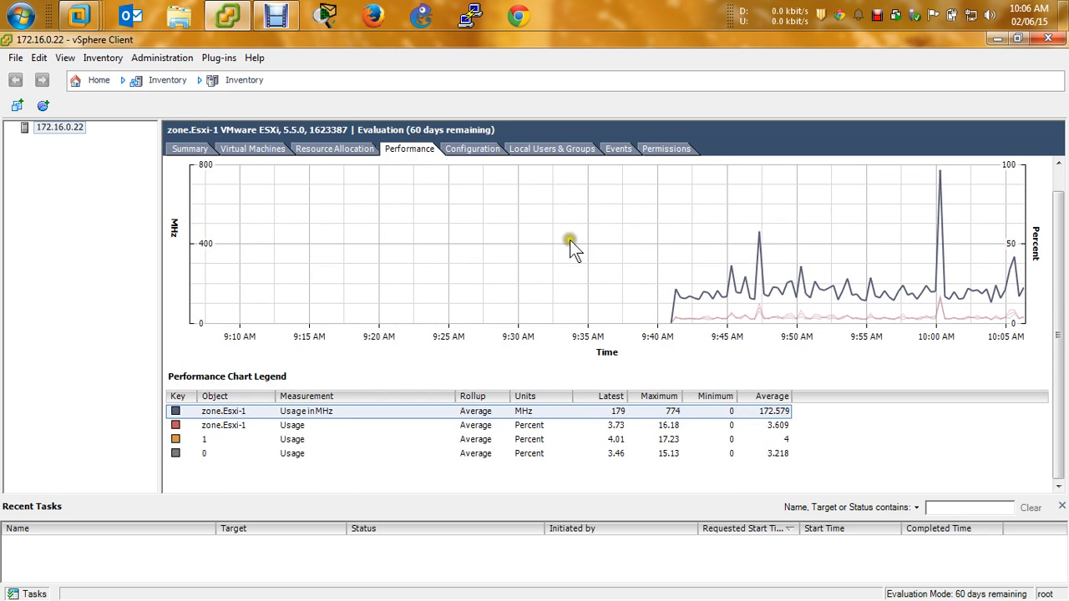
left_click(676, 292)
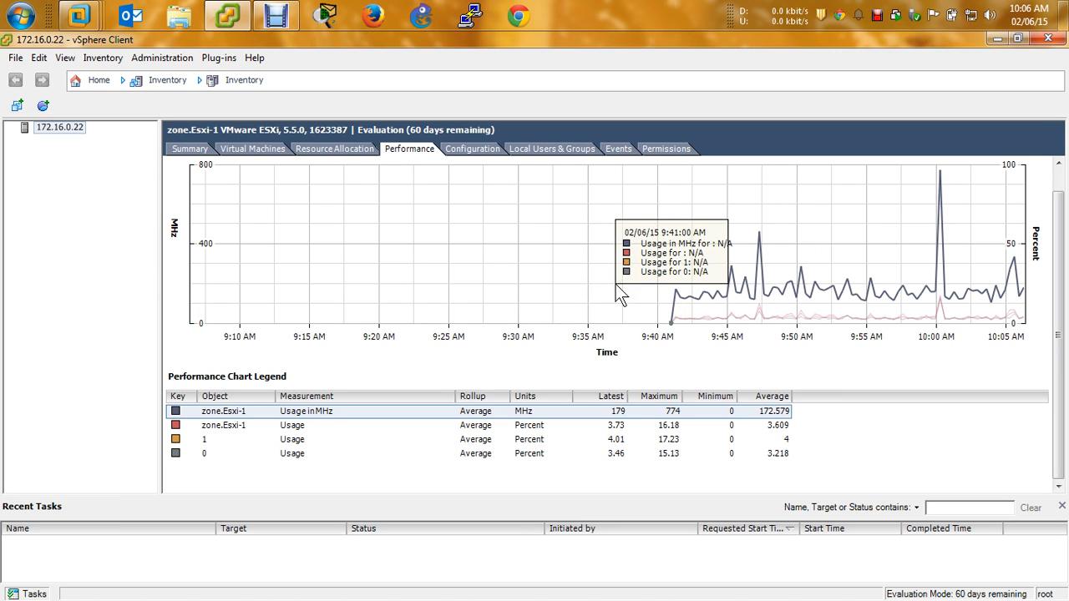
Show Configuration's Health Status, with the VMware Virtual Platform sensor reading Normal
left_click(472, 149)
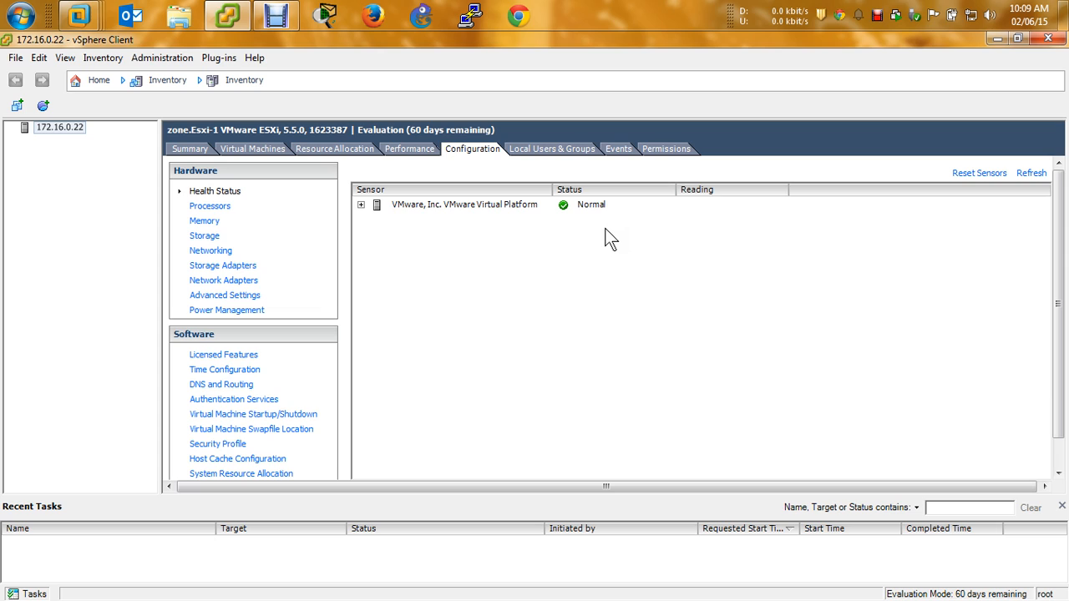
Expand the Virtual Platform, Processors and Software Components sensors, then open Processors details
left_click(363, 205)
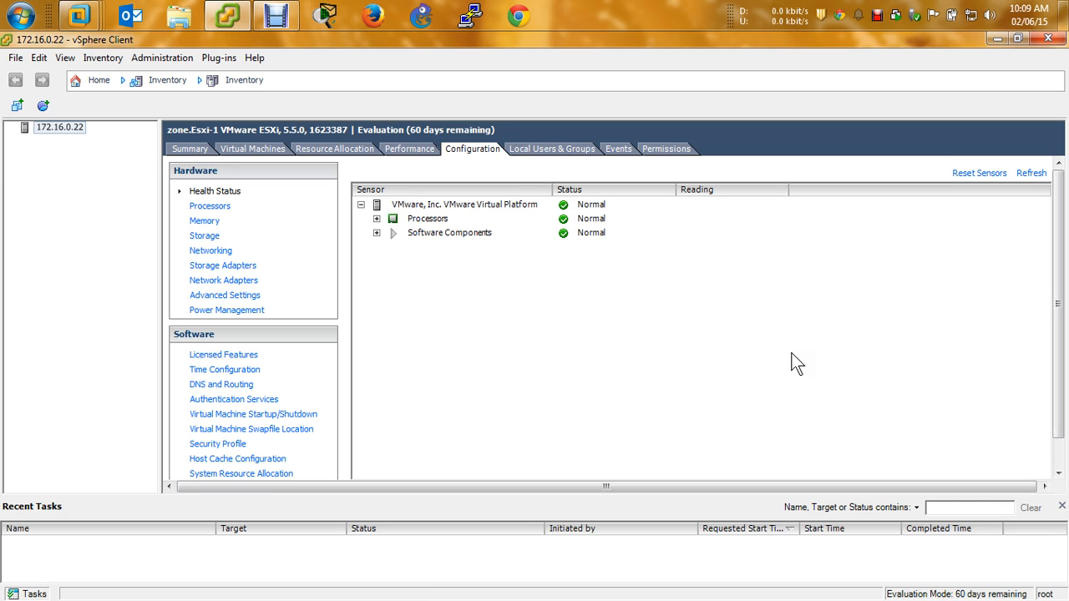
left_click(377, 218)
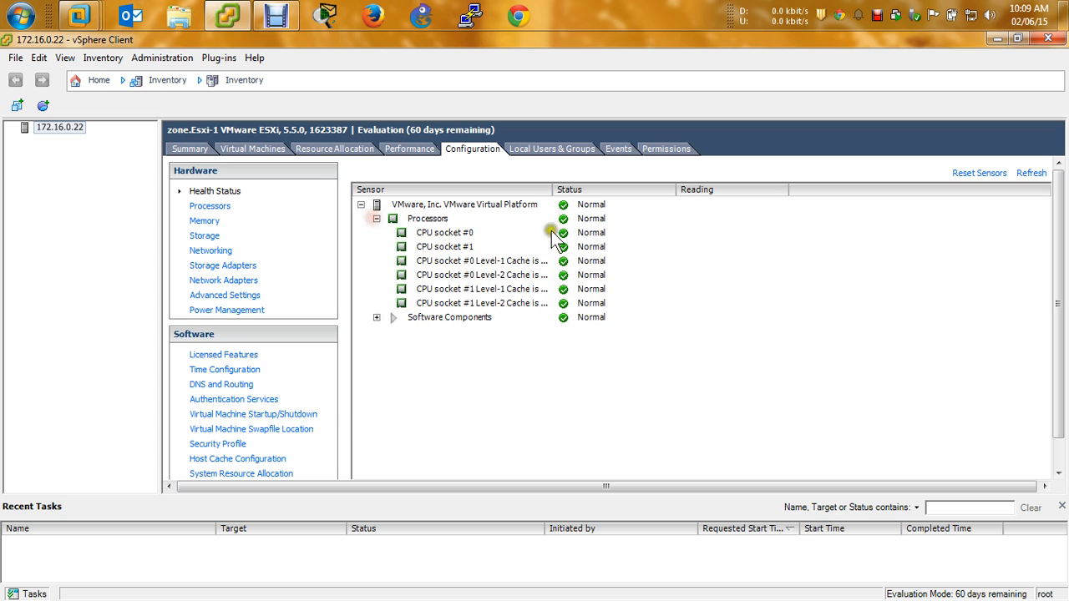
left_click(377, 317)
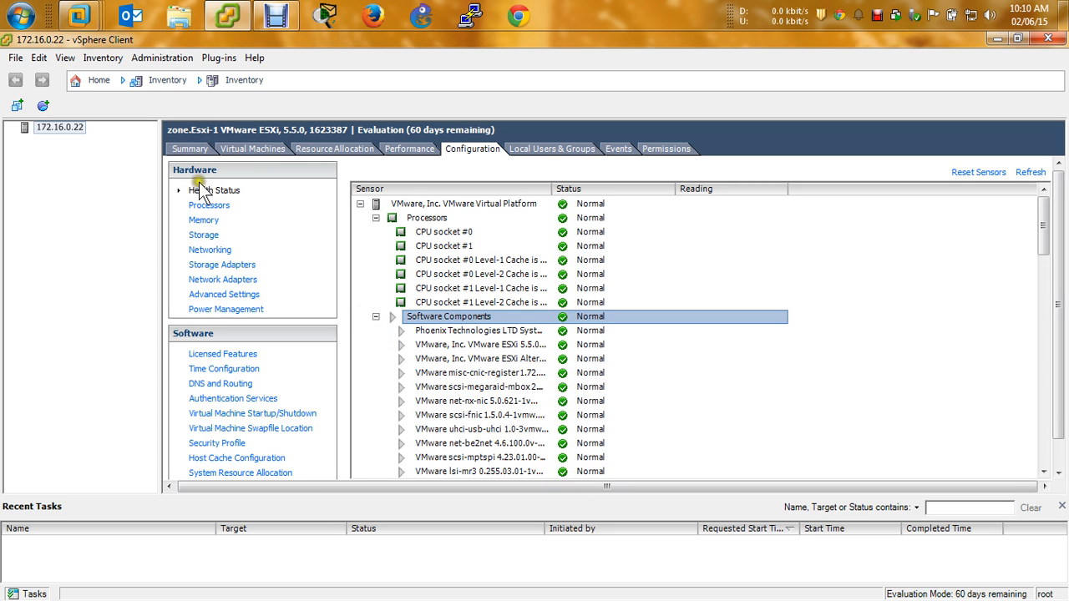
left_click(205, 209)
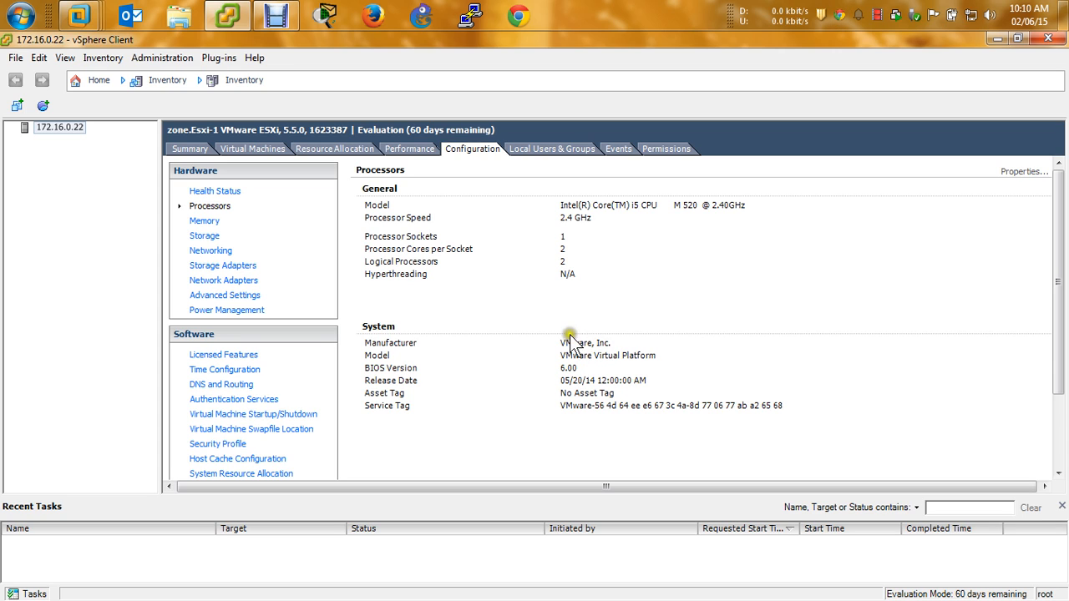
View Memory, then Storage with datastore1 selected, then the Devices list showing the 6.00 GB disk
left_click(204, 220)
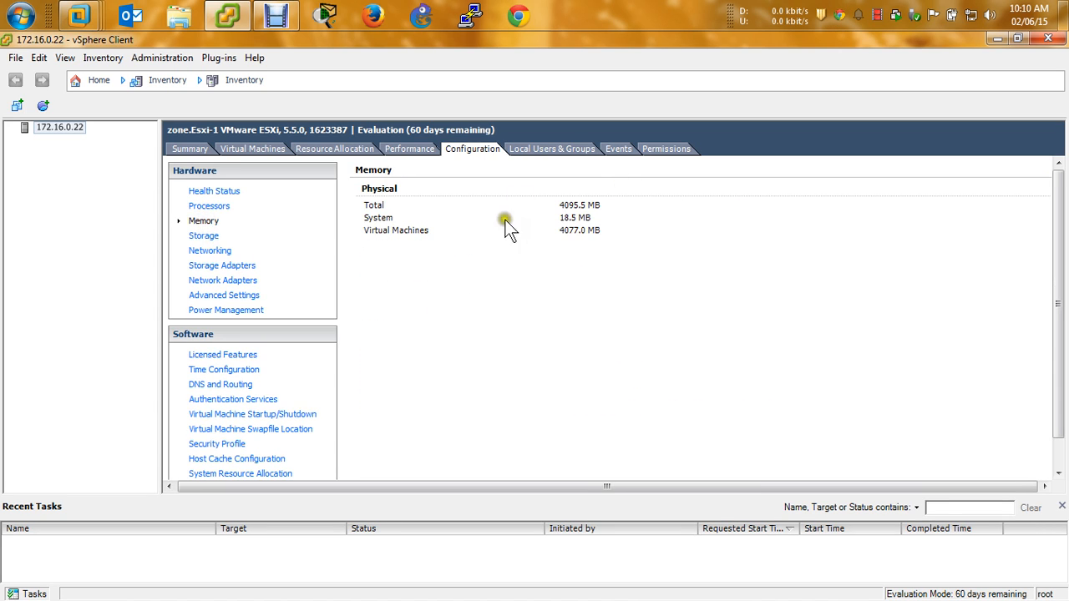
left_click(205, 235)
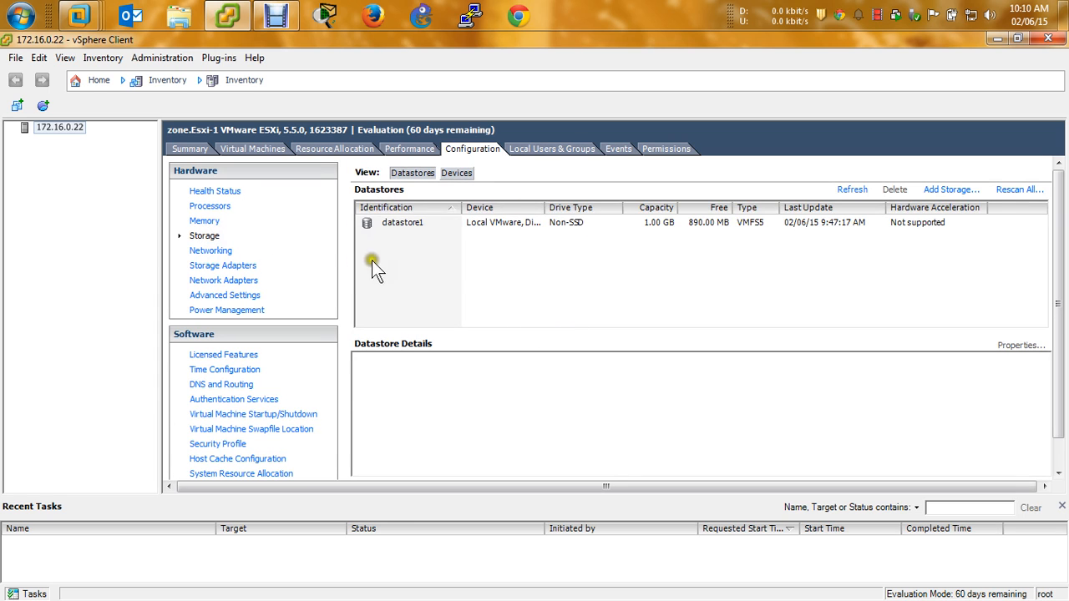
left_click(398, 222)
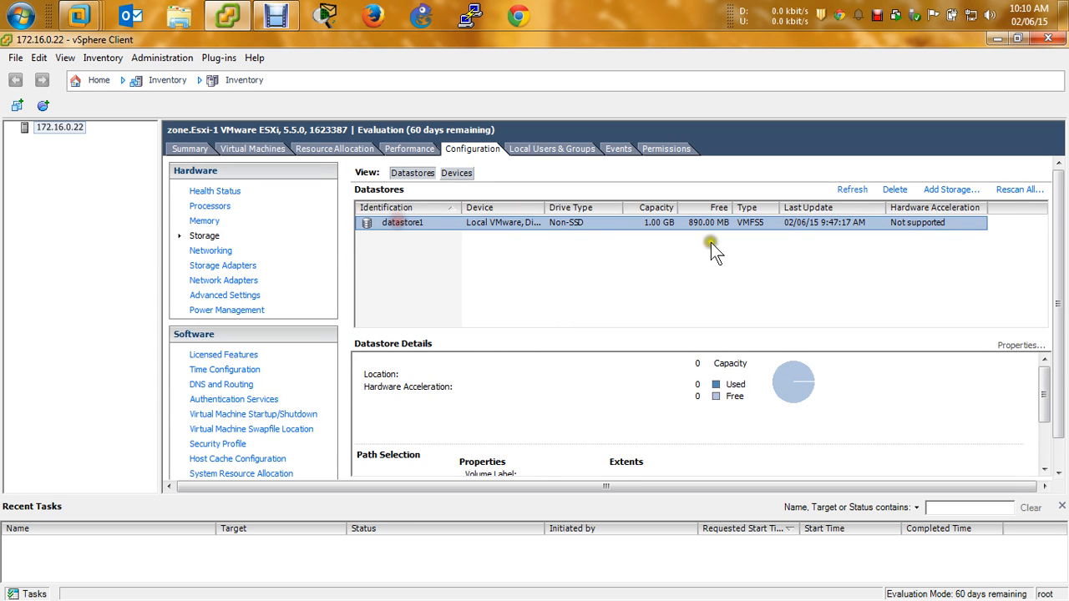
left_click(457, 172)
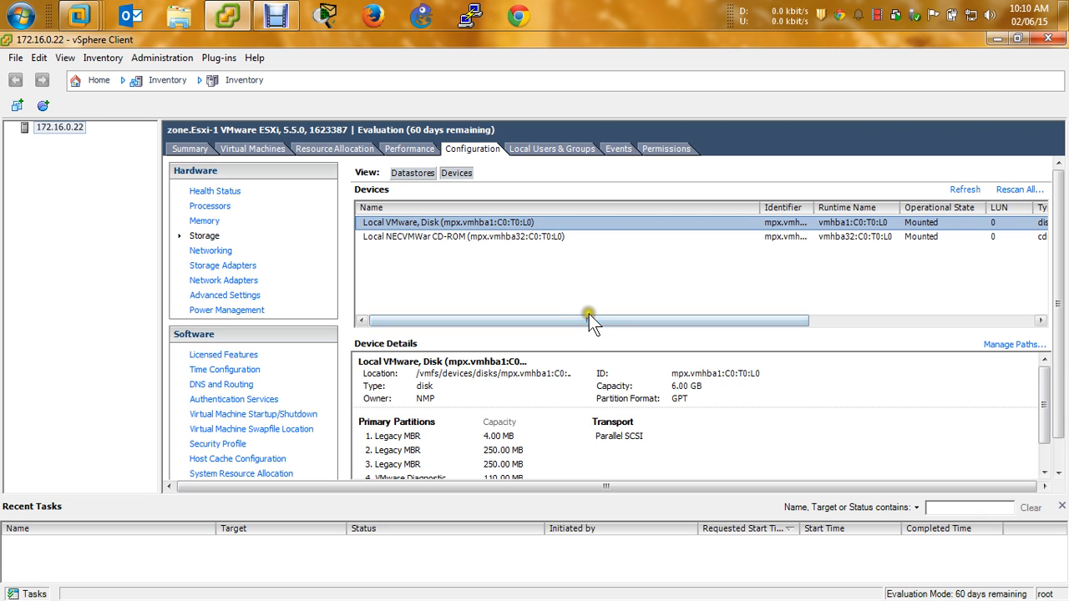
left_click_drag(589, 321, 808, 329)
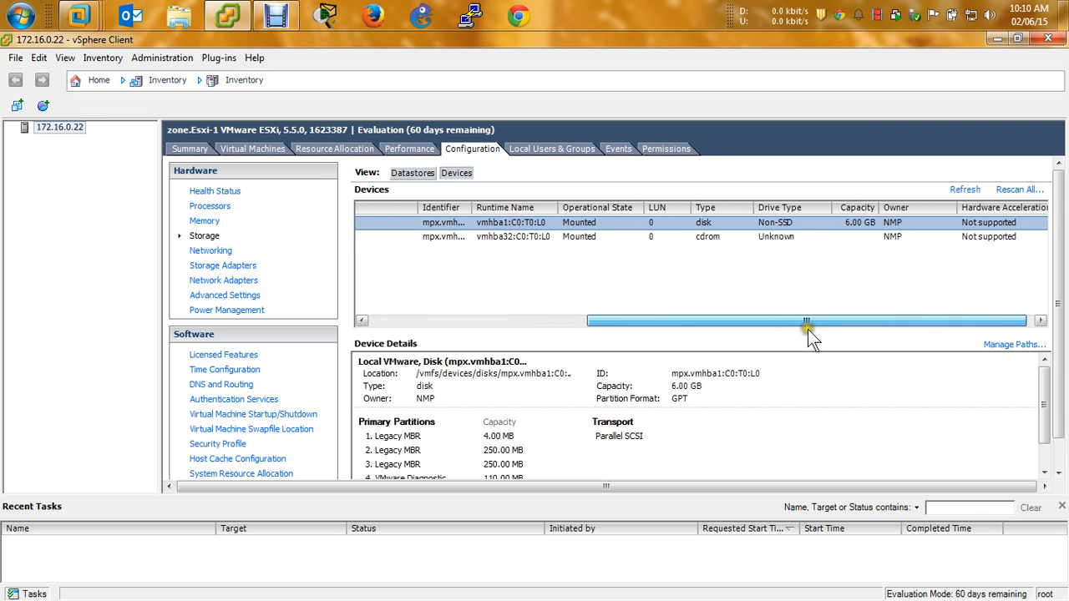
left_click(858, 228)
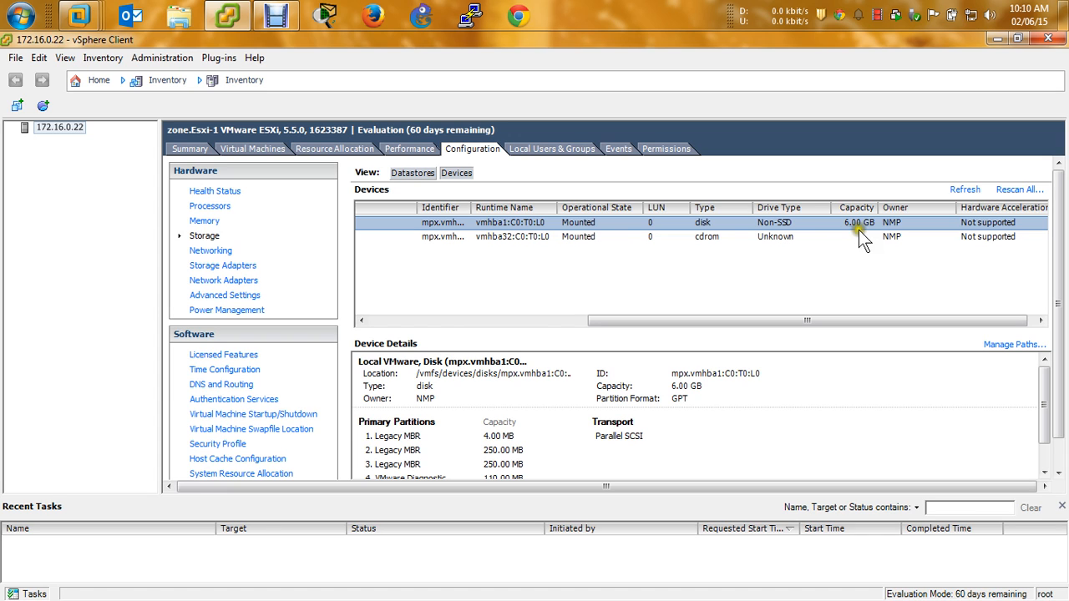
left_click(827, 321)
left_click_drag(829, 324, 460, 323)
left_click(398, 237)
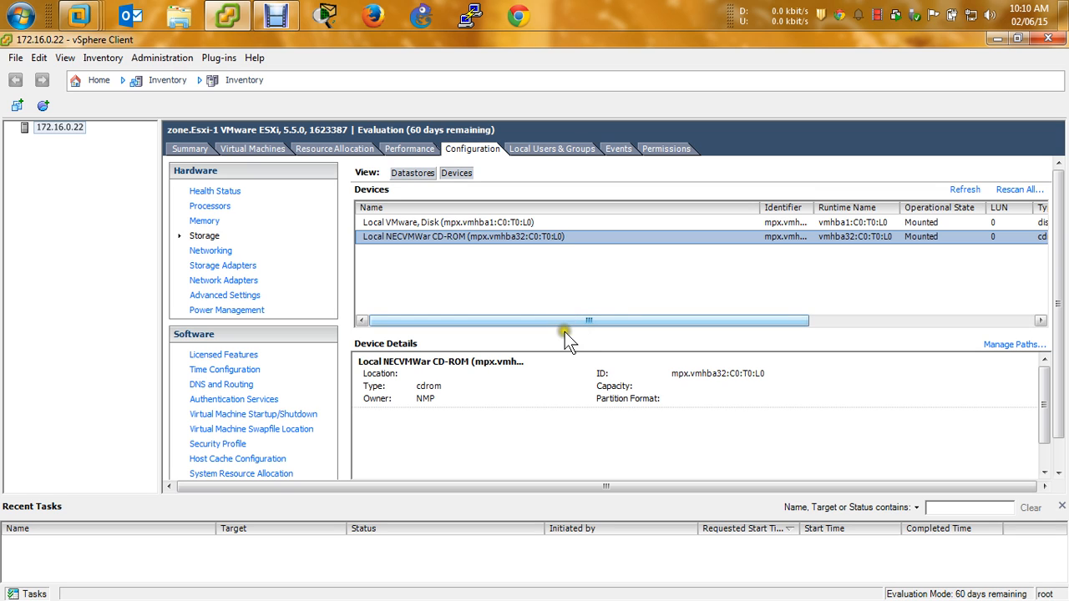
left_click_drag(590, 322, 876, 323)
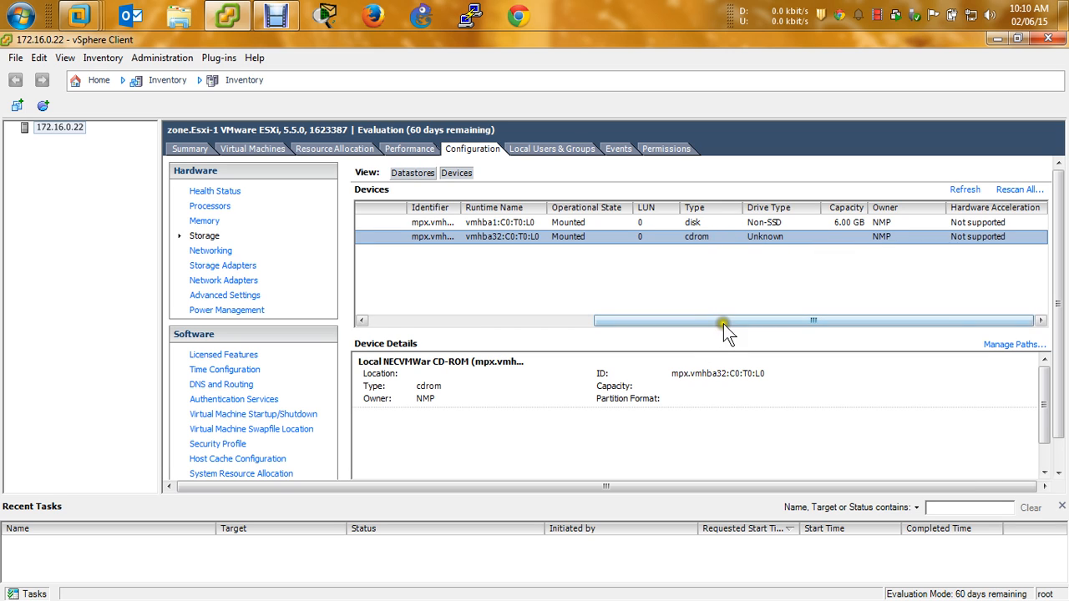
left_click_drag(727, 322, 468, 324)
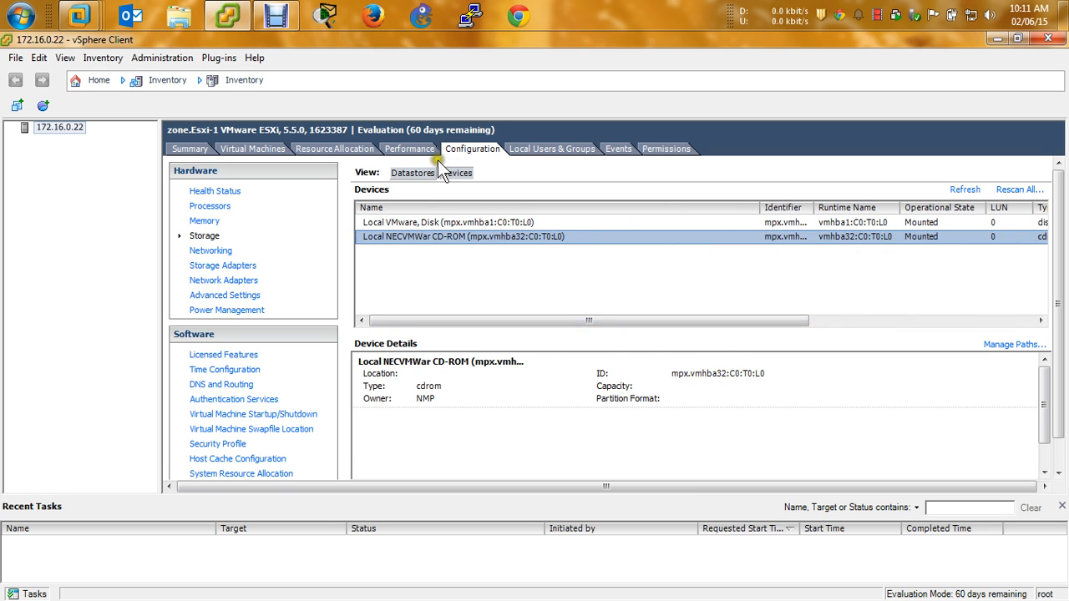
left_click(415, 173)
Select datastore1 and scroll its details: 1.00 GB capacity, 134.00 MB used, 890.00 MB free
left_click(422, 222)
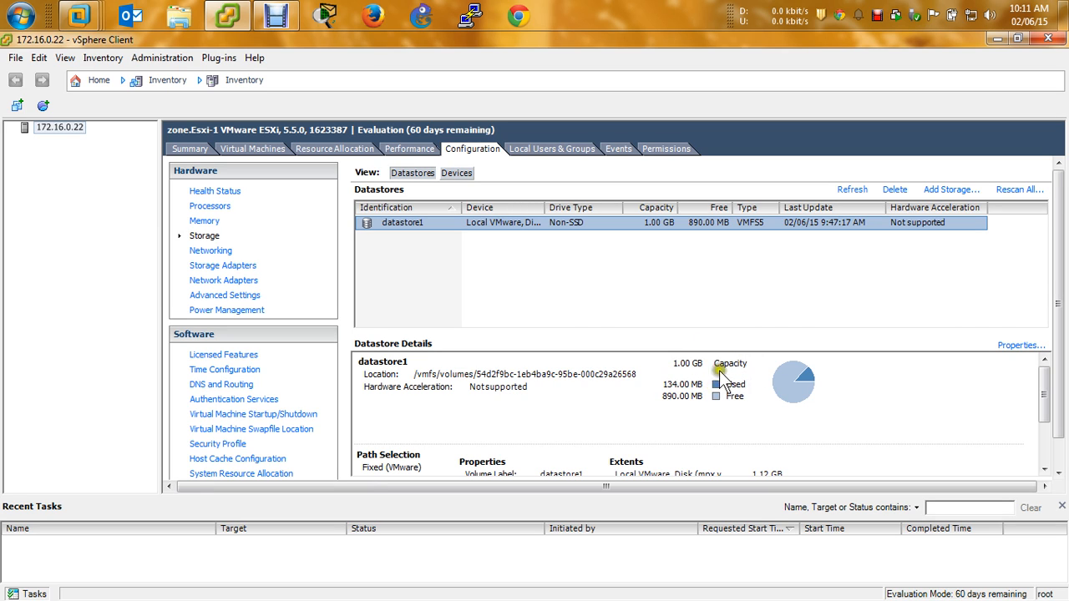
scroll(894, 386, "down", 3)
scroll(891, 401, "up", 3)
scroll(685, 430, "down", 3)
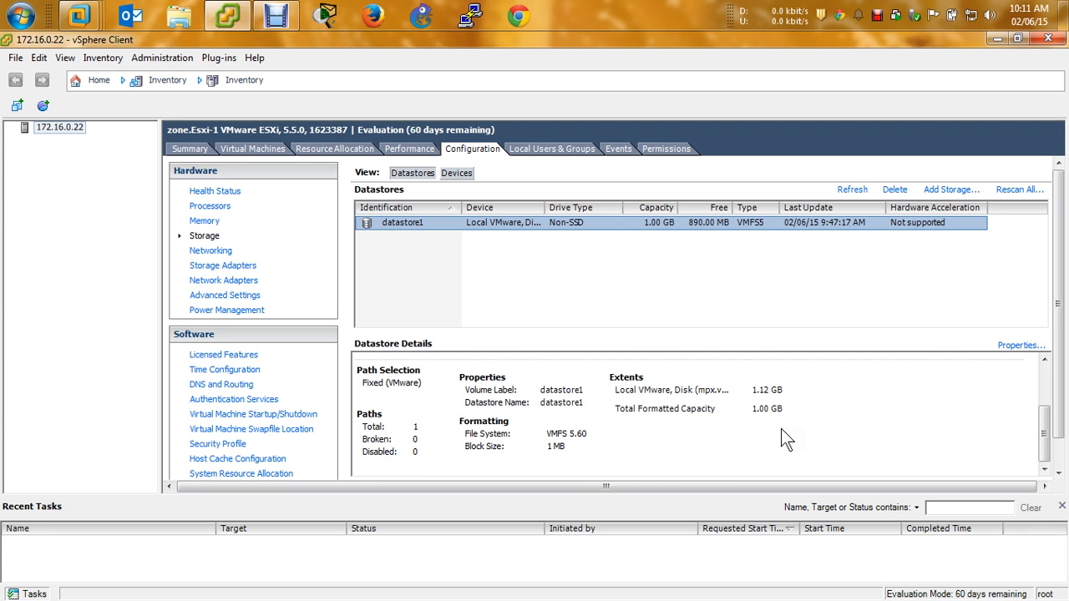
scroll(535, 393, "up", 2)
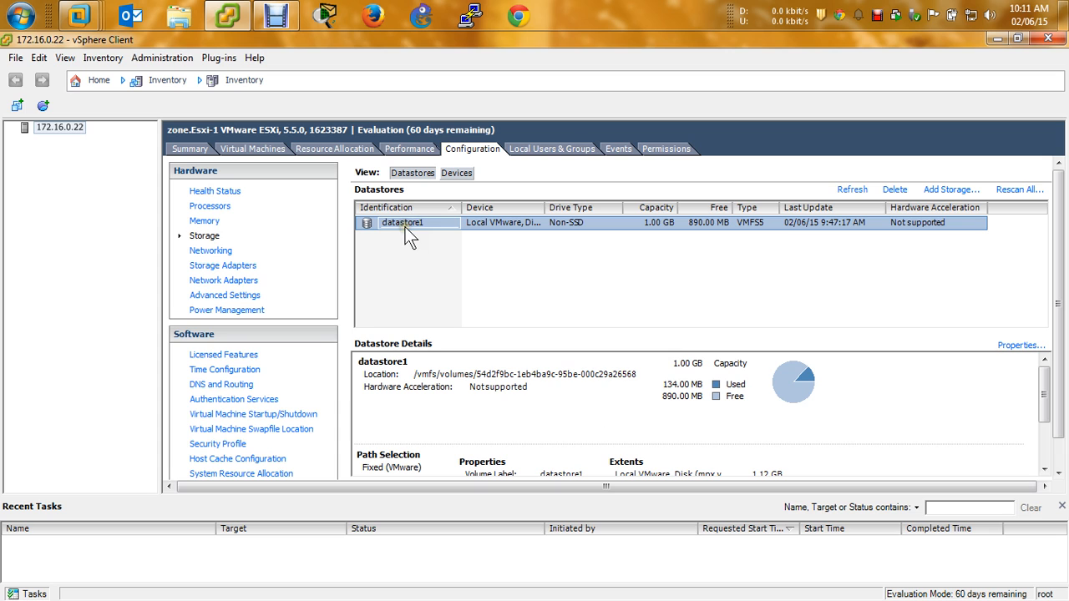
Start Add Storage with the Disk/LUN type, reaching an empty Select Disk/LUN page
left_click(946, 191)
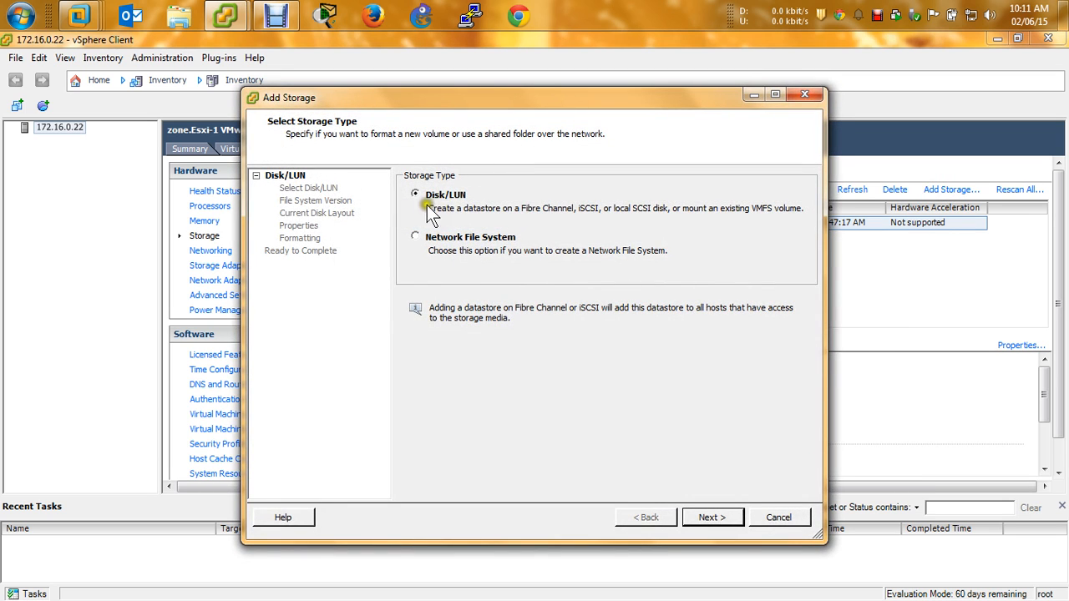
left_click(707, 518)
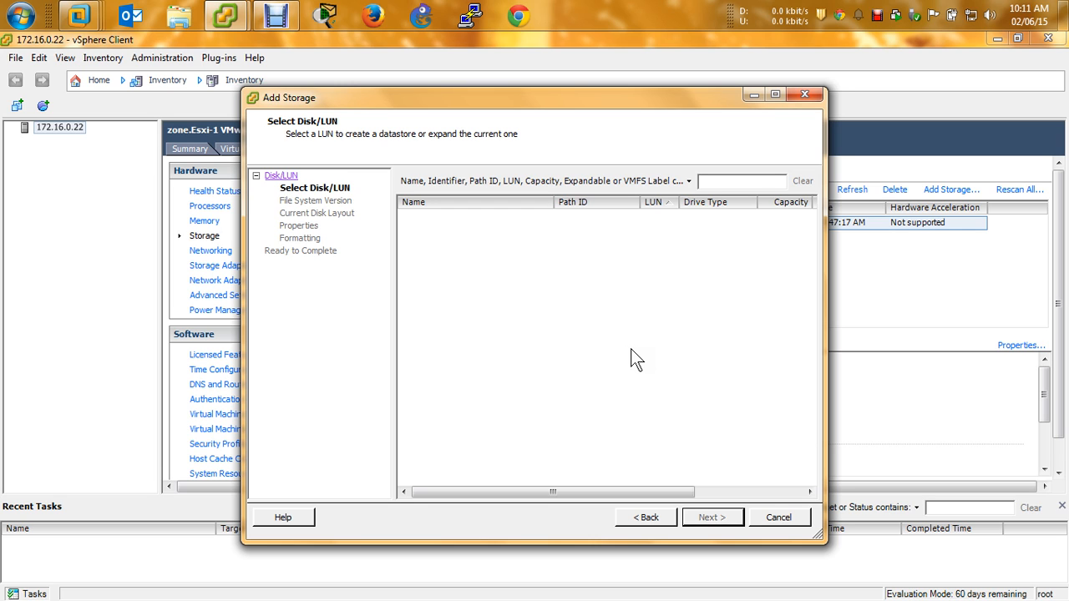
Cancel Add Storage and view networking: vSwitch0 with VM Network and Management Network
left_click(779, 517)
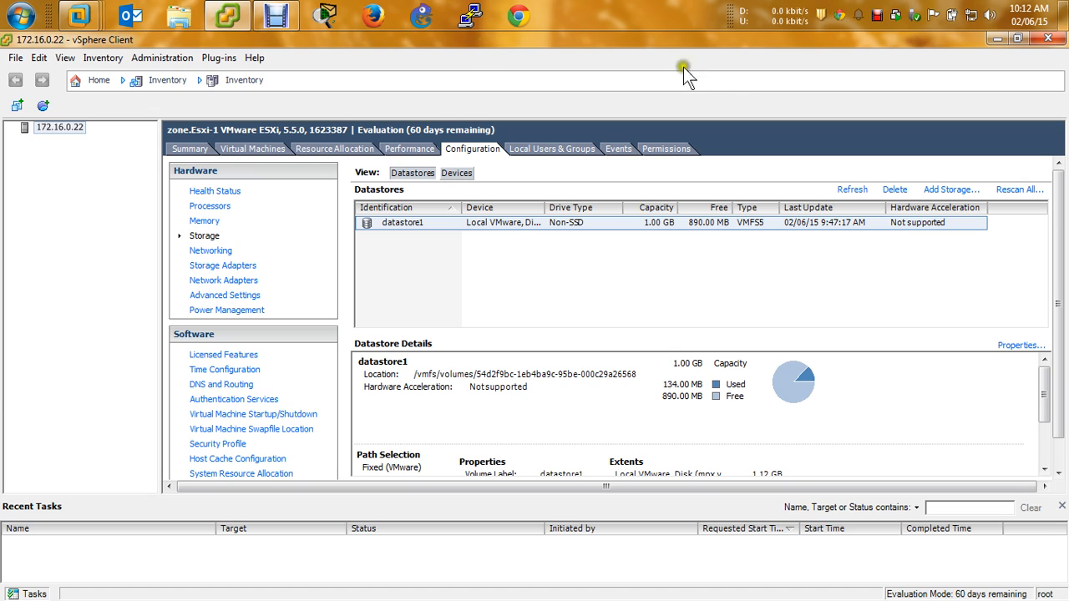
left_click(211, 251)
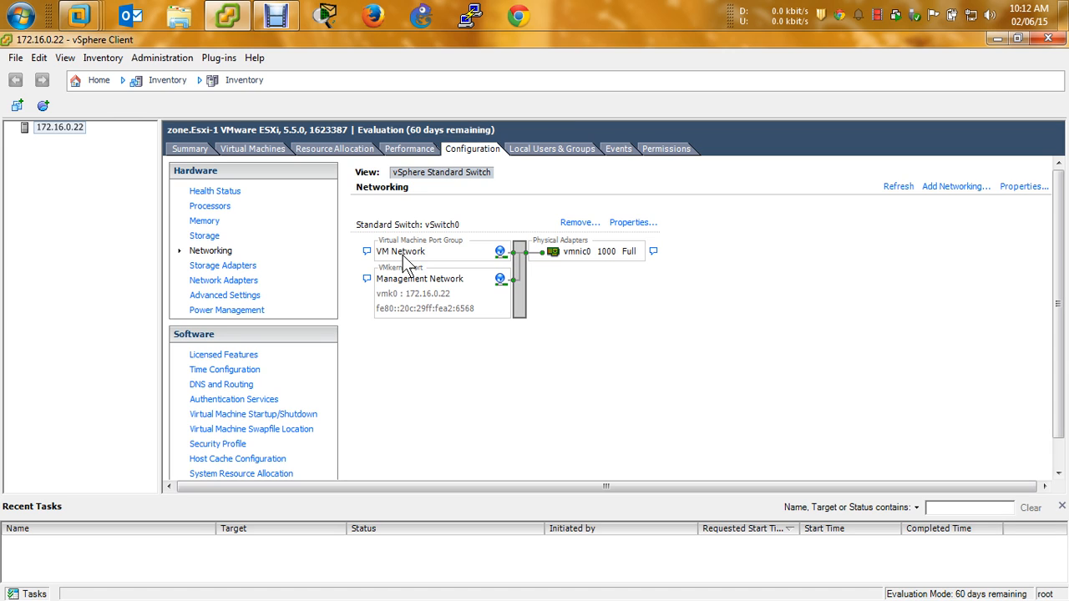
left_click(616, 222)
List storage adapters vmhba0, vmhba32 and vmhba1, with vmhba0's IDE controller details
left_click(533, 218)
left_click(240, 266)
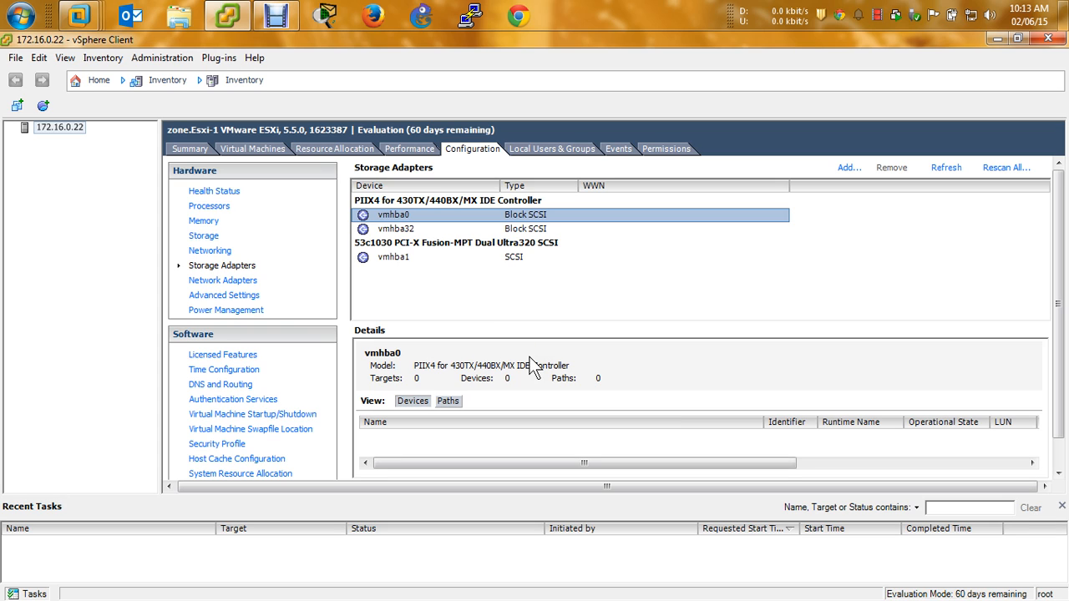
View the physical adapter vmnic0: Intel 82545EM Gigabit, 1000 Full, on vSwitch0
left_click(231, 281)
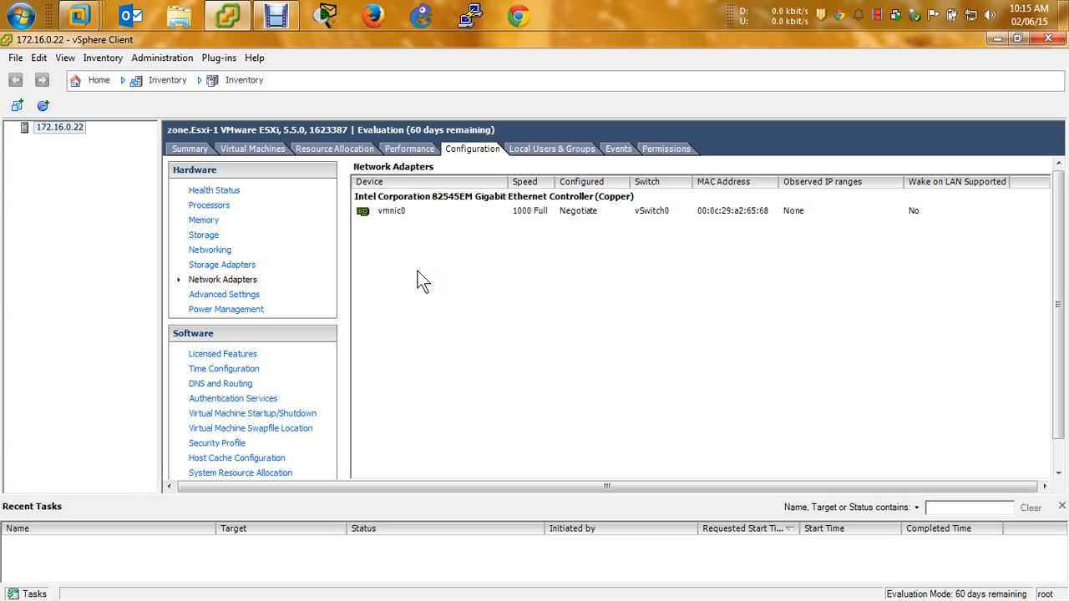
View the DirectPath I/O Configuration page, which reports passthrough is not supported
left_click(225, 297)
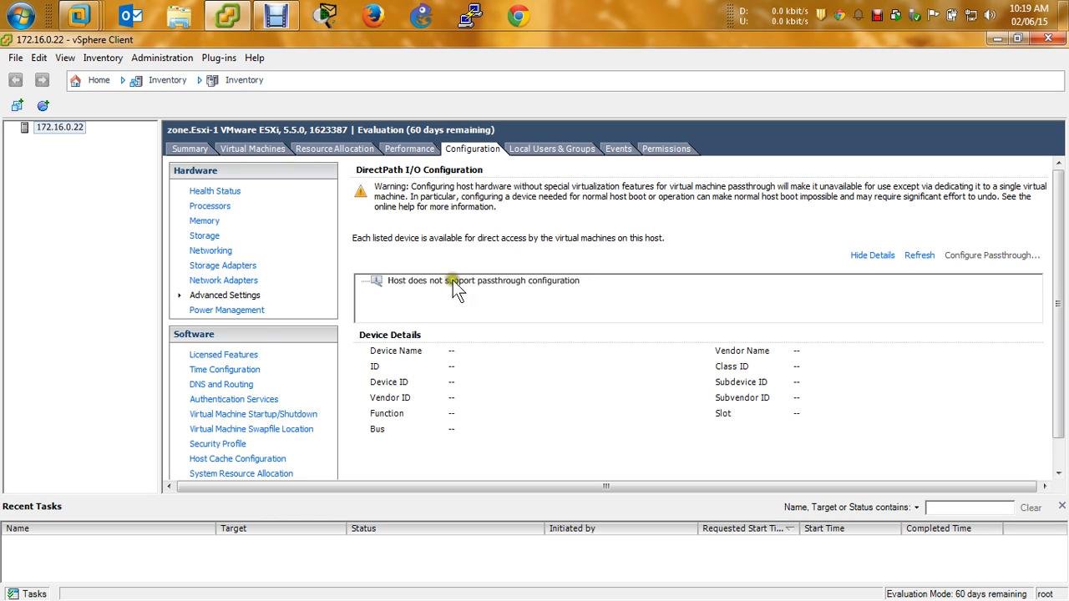
View the Power Management Settings, showing a blank technology and active policy Notsupported
left_click(224, 310)
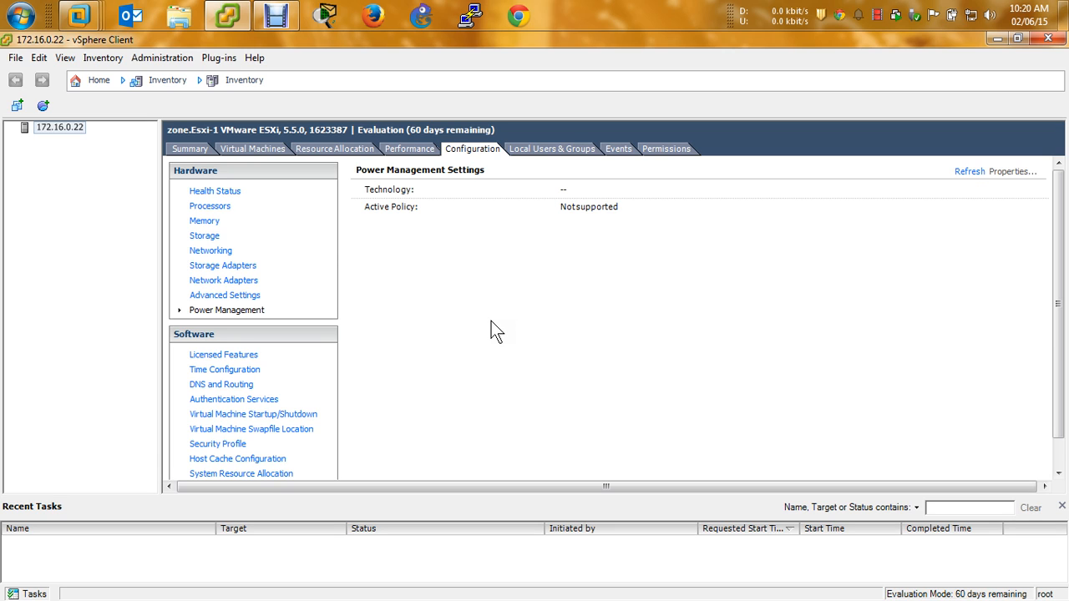
Show Evaluation Mode licensed features expiring 04/07/15, highlighting Storage APIs through vSphere vMotion
left_click(130, 426)
left_click(182, 355)
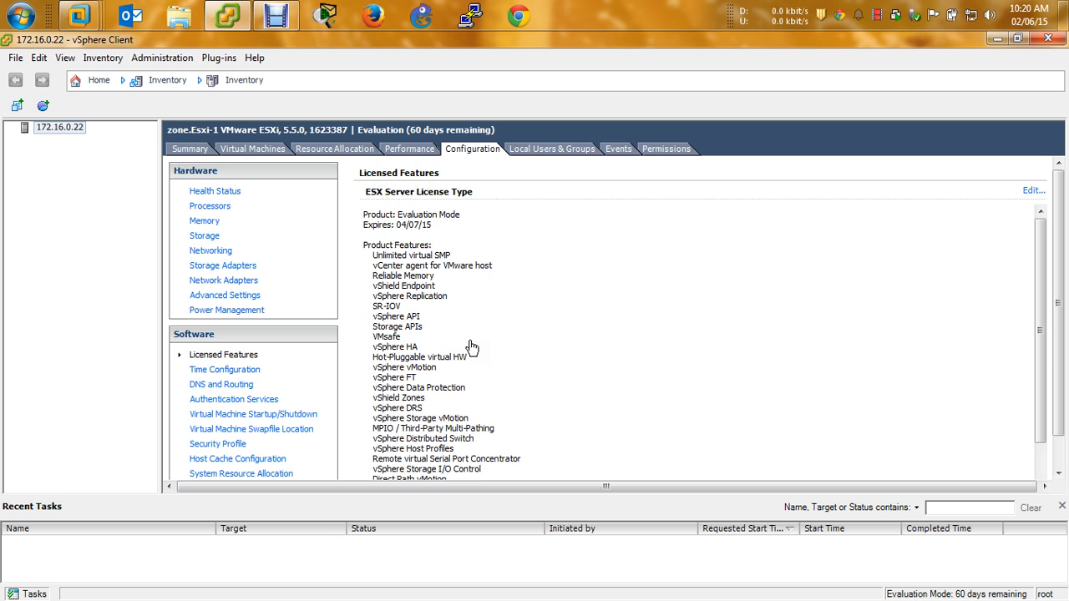
left_click_drag(492, 319, 492, 323)
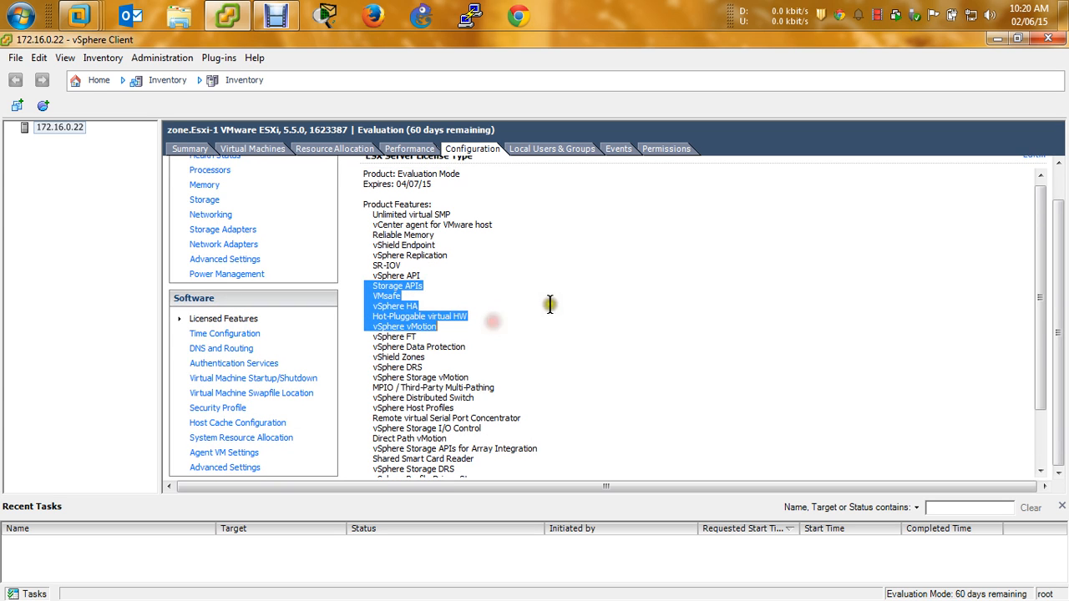
left_click_drag(1044, 370, 1029, 288)
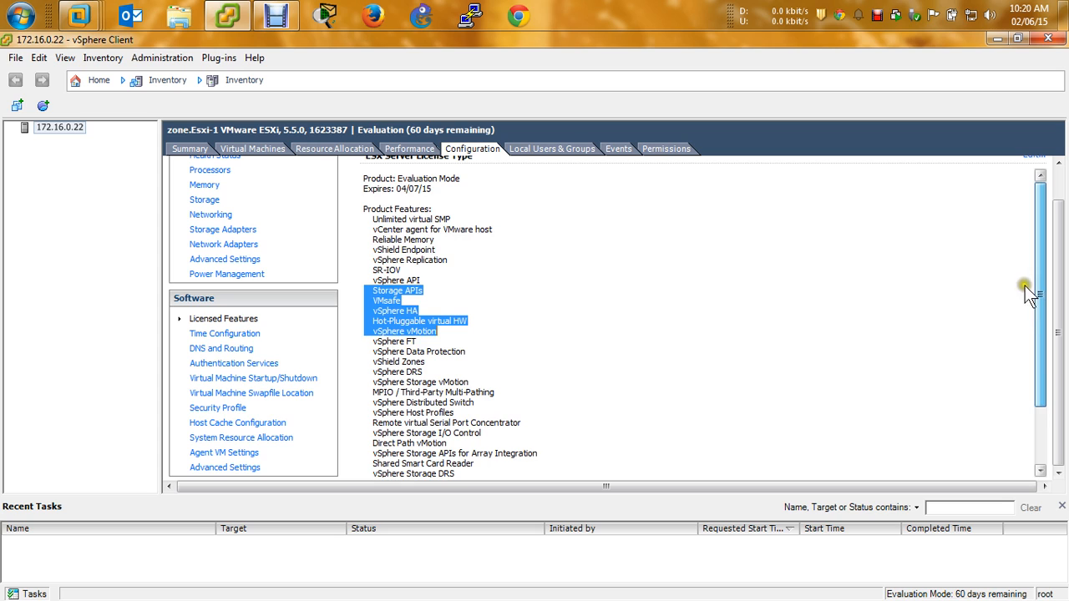
Enable the NTP client, bring up its empty NTP server list, and launch Chrome
left_click(205, 334)
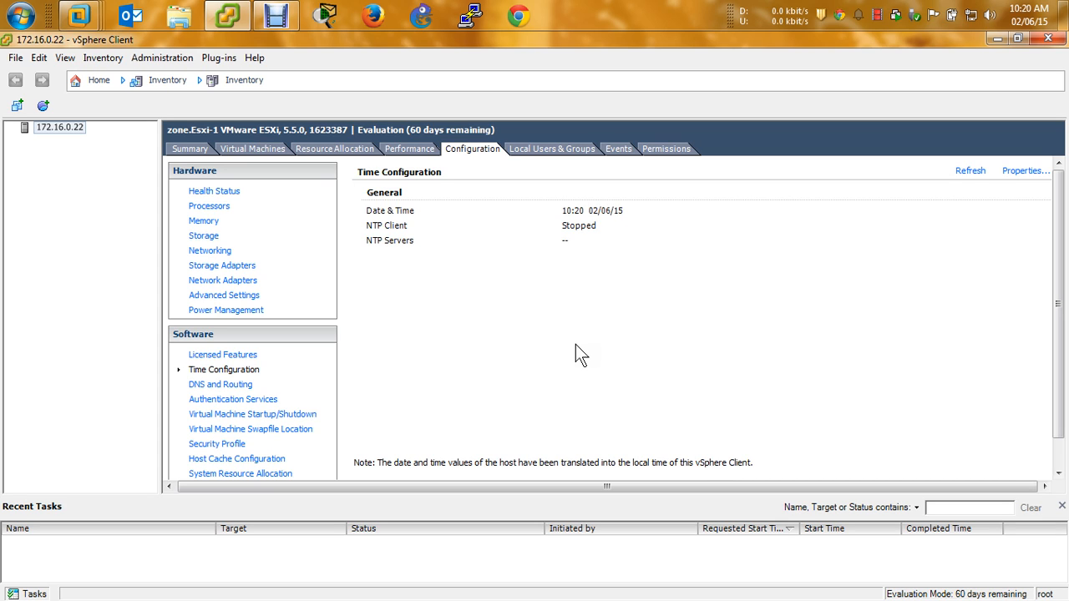
left_click(1012, 172)
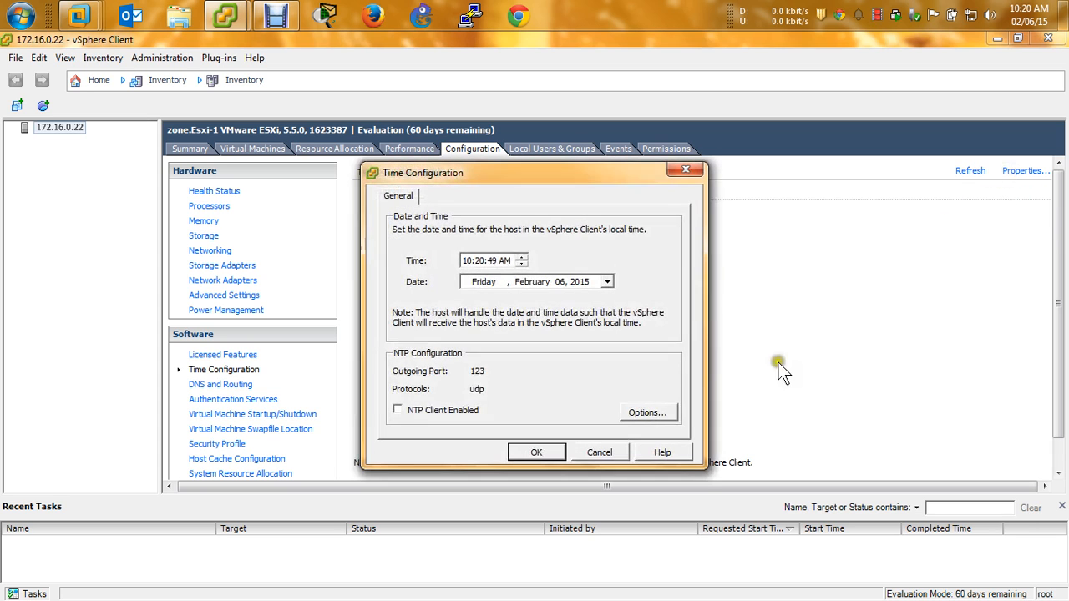
left_click(432, 410)
left_click(647, 413)
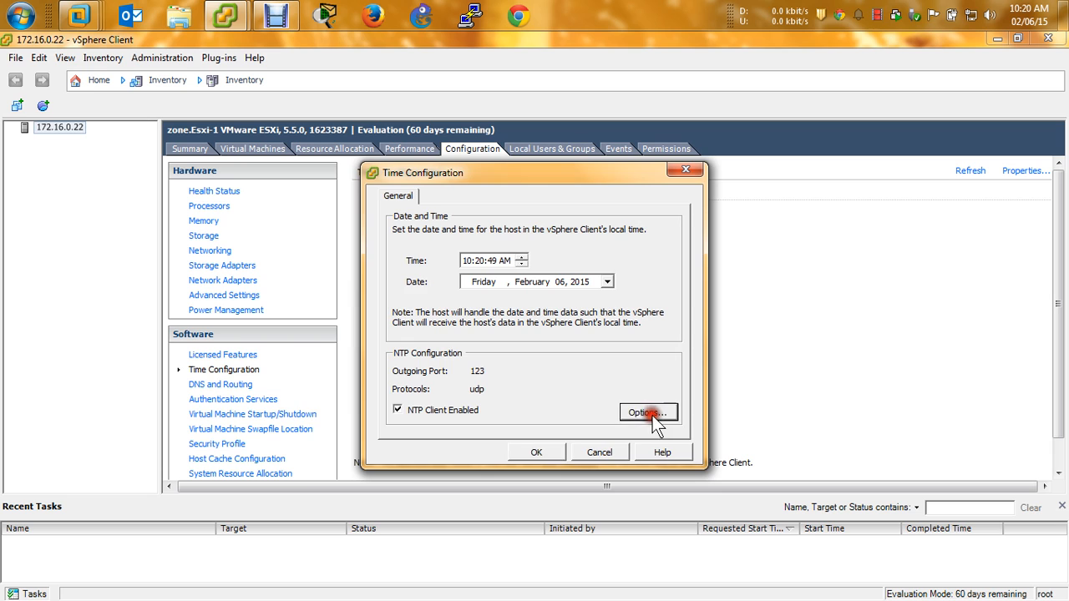
left_click(323, 241)
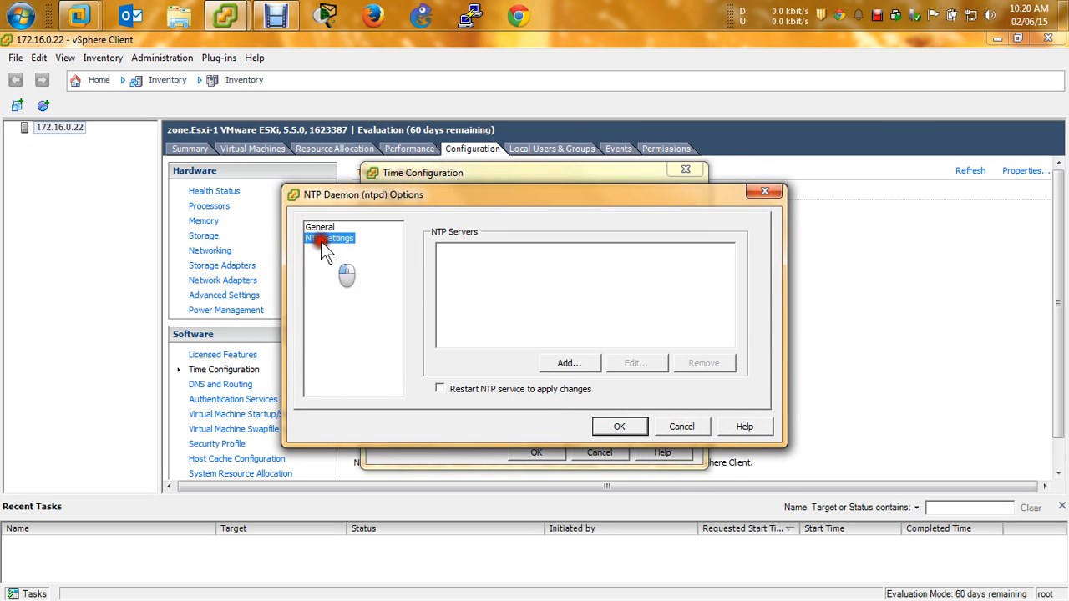
left_click(518, 15)
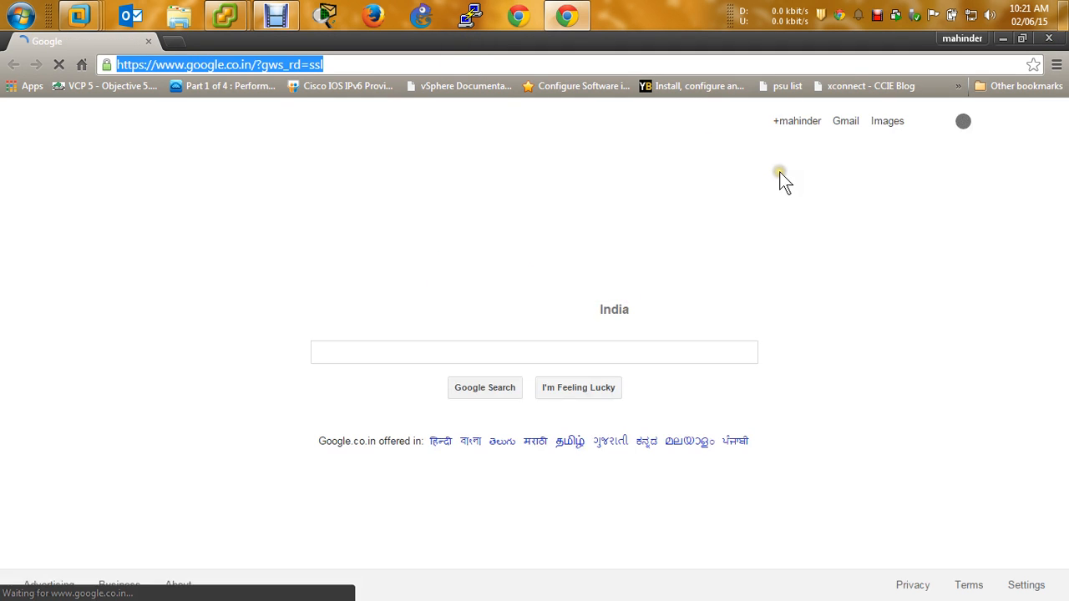
Search Google for 'asia ntp server list' and open the Asia and India pool results in new tabs
left_click(625, 349)
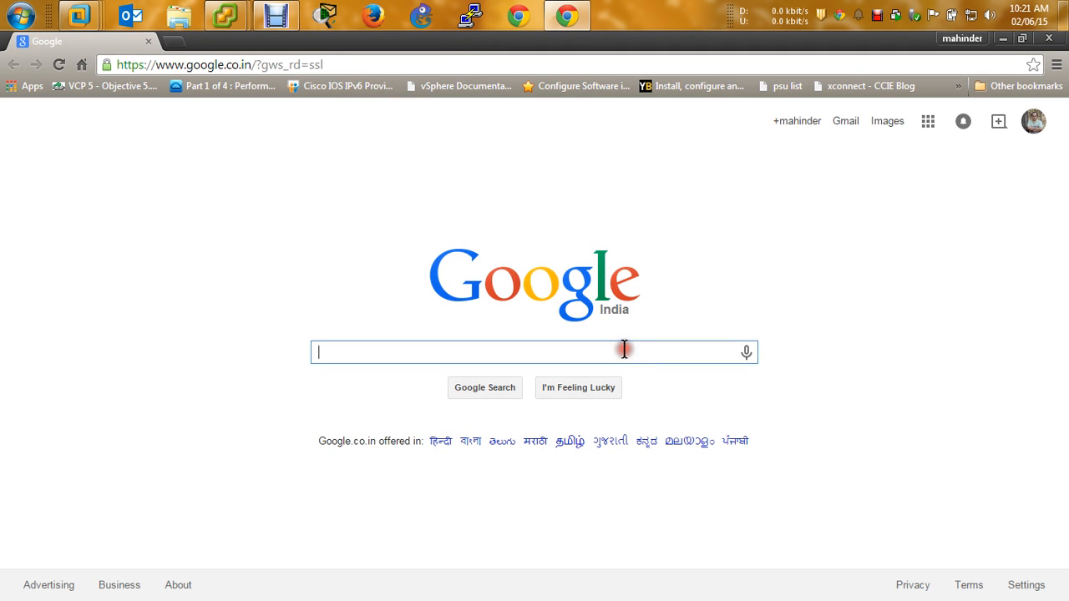
type("n")
key("BackSpace")
type("as")
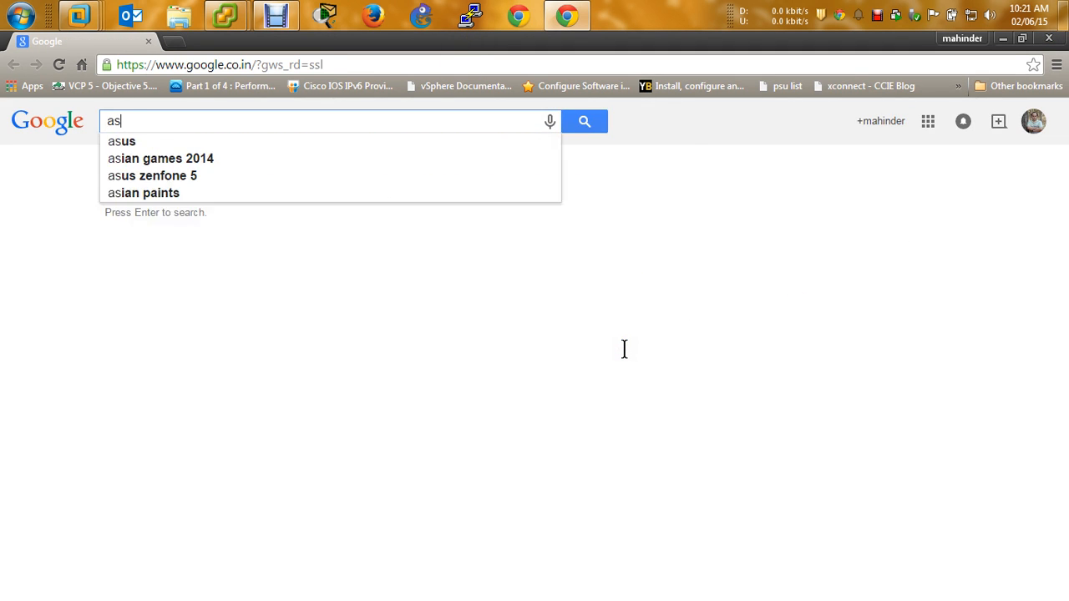
type("ia ntp server ")
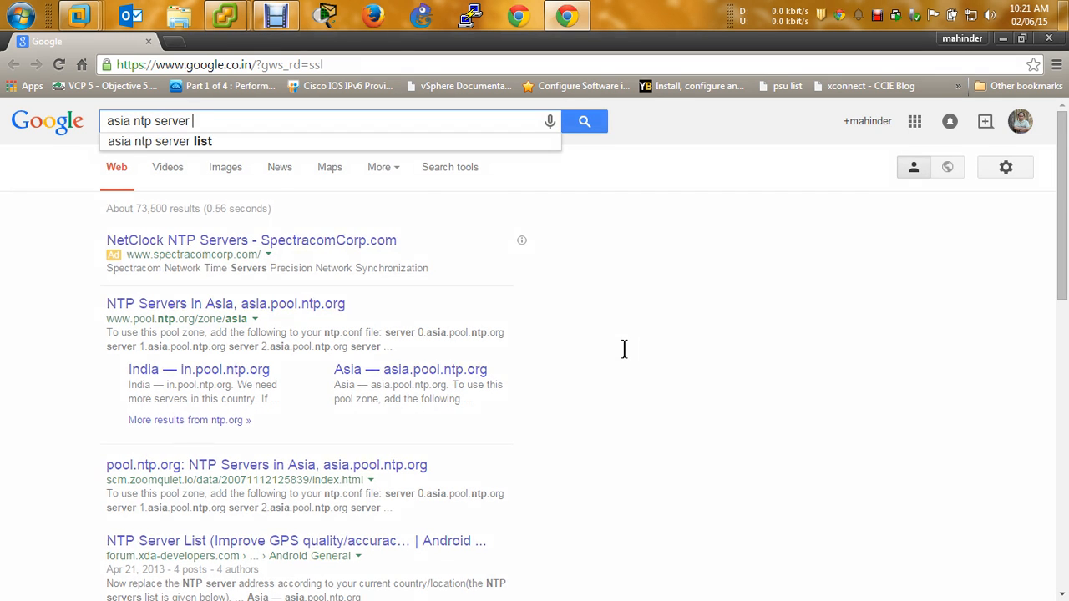
type("list")
key("Return")
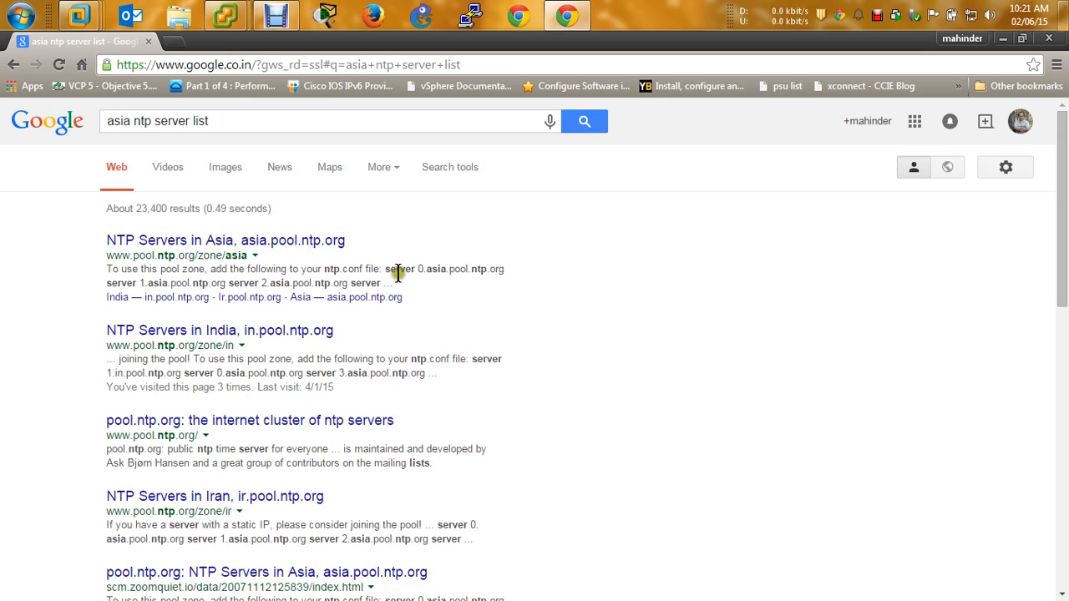
right_click(318, 242)
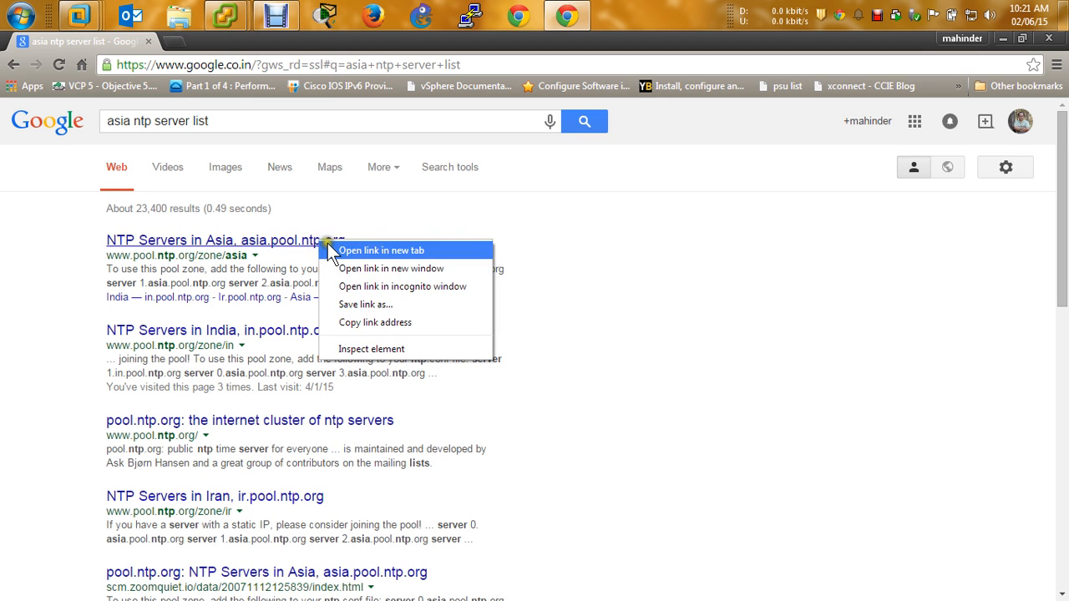
left_click(346, 243)
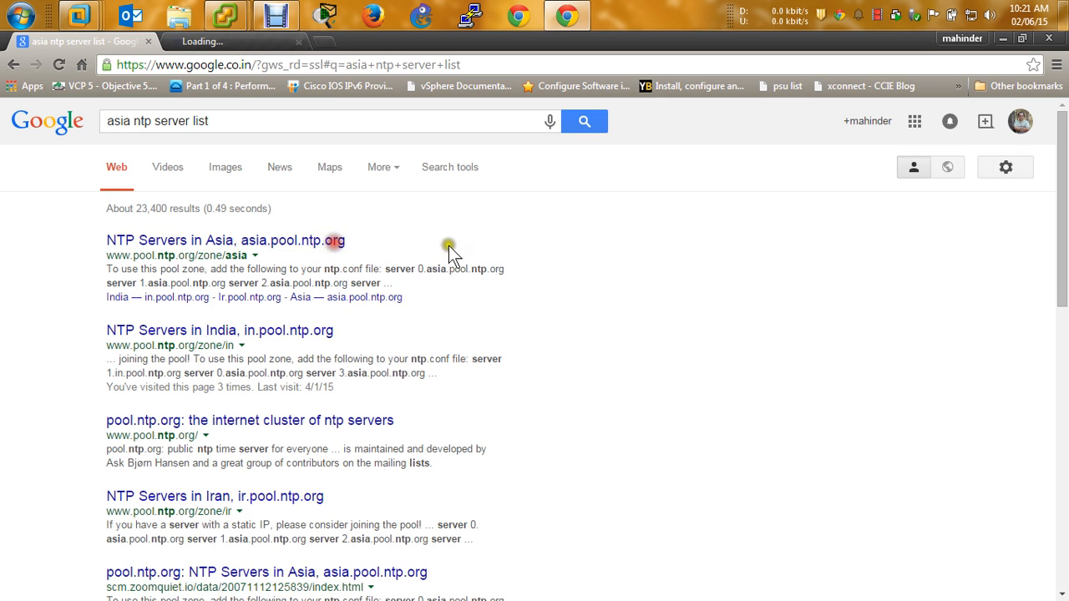
right_click(301, 334)
left_click(305, 344)
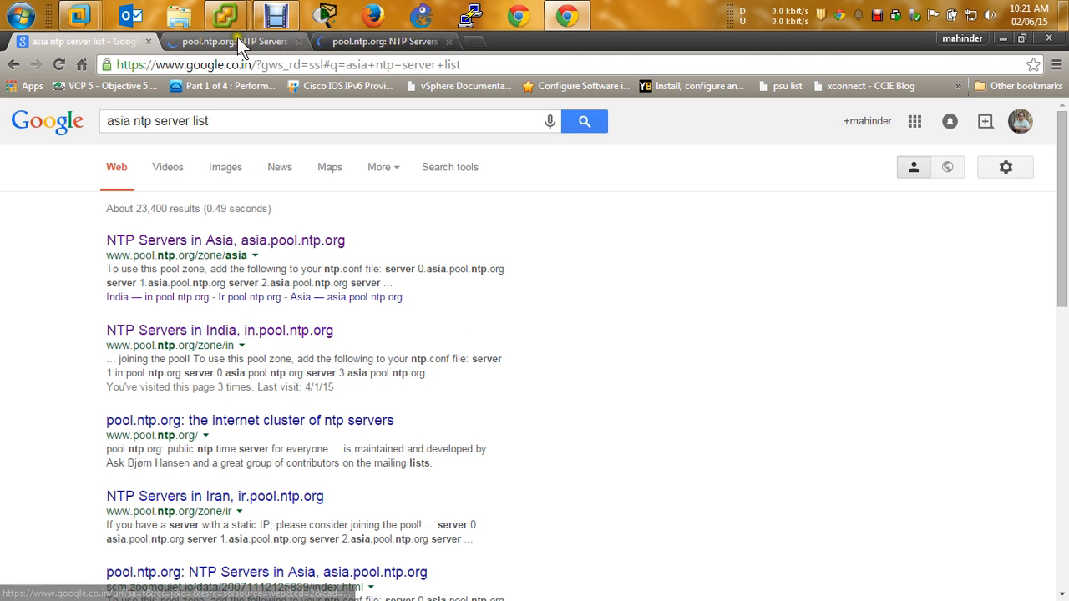
On the India pool zone page, copy the server name 2.in.pool.ntp.org
left_click(369, 42)
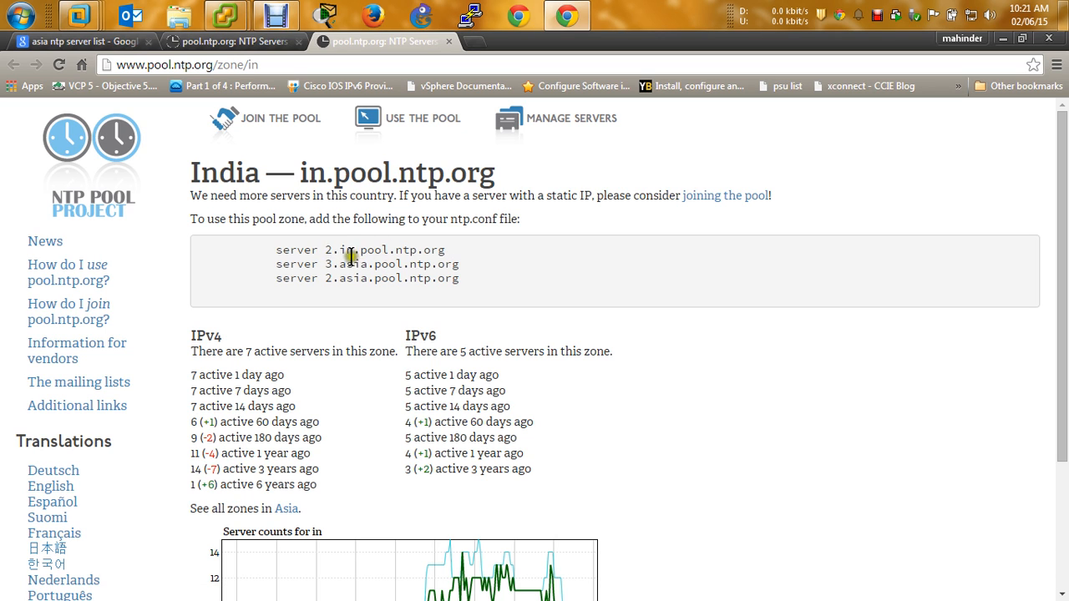
left_click(327, 250)
left_click_drag(326, 251, 443, 248)
right_click(432, 248)
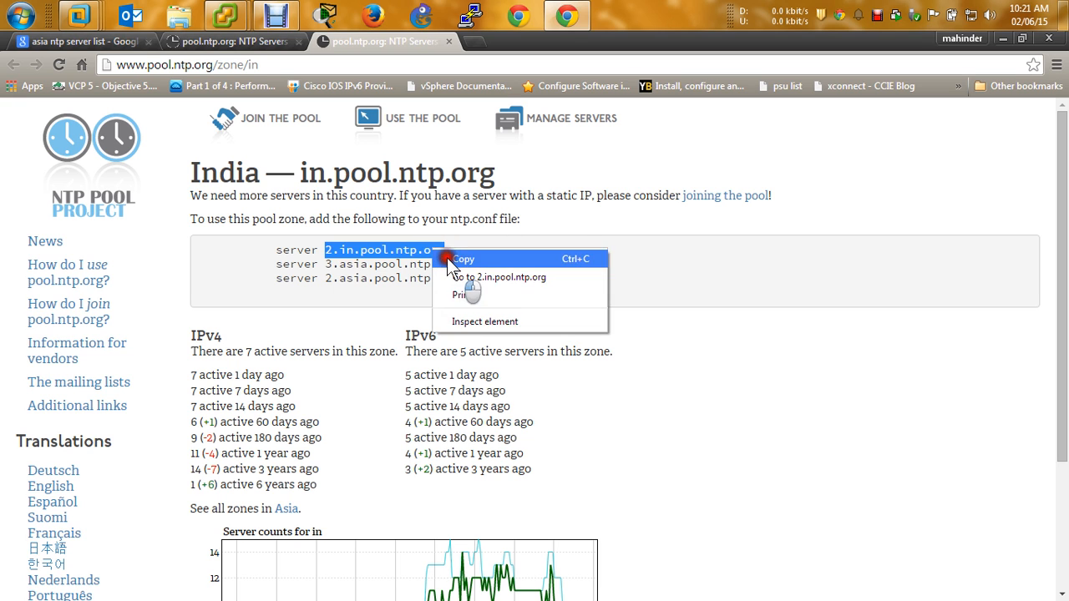
left_click(468, 255)
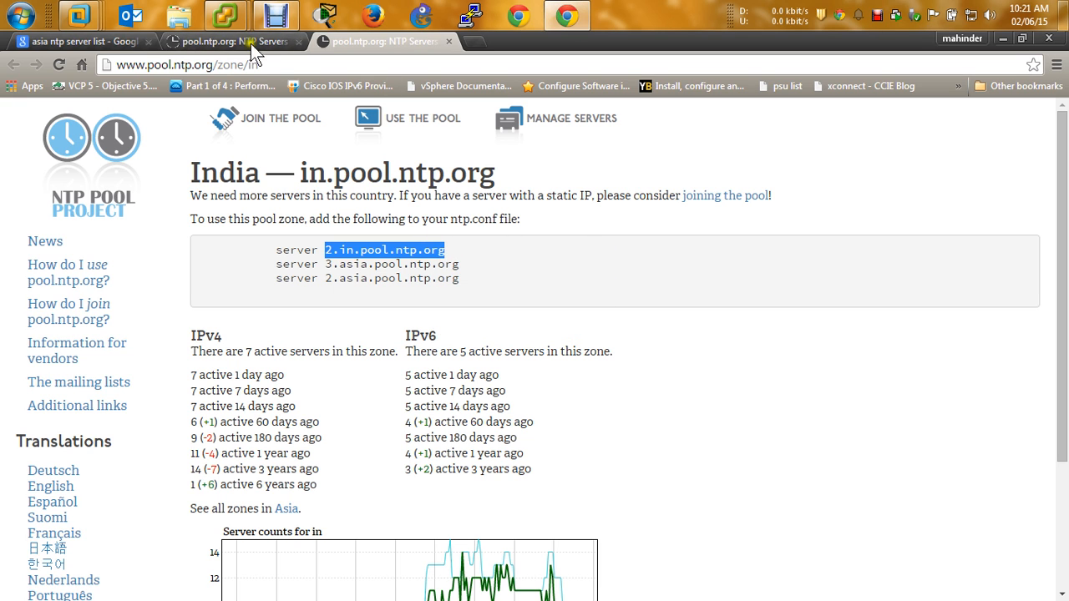
Back in vSphere, paste 2.in.pool.ntp.org as a new NTP server address and confirm
mouse_move(216, 25)
left_click(302, 87)
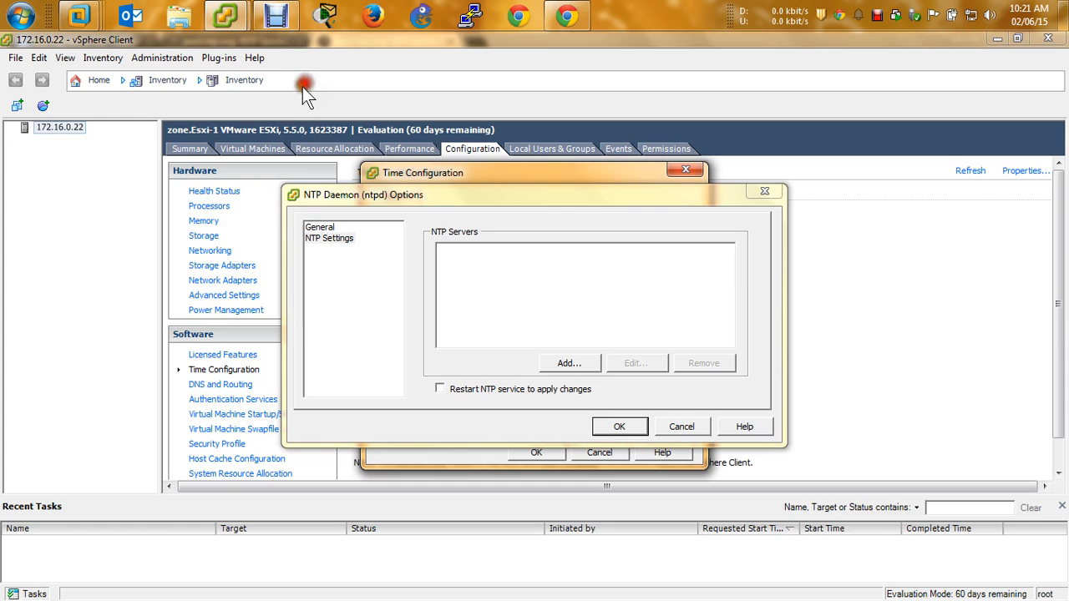
left_click(460, 269)
left_click(566, 361)
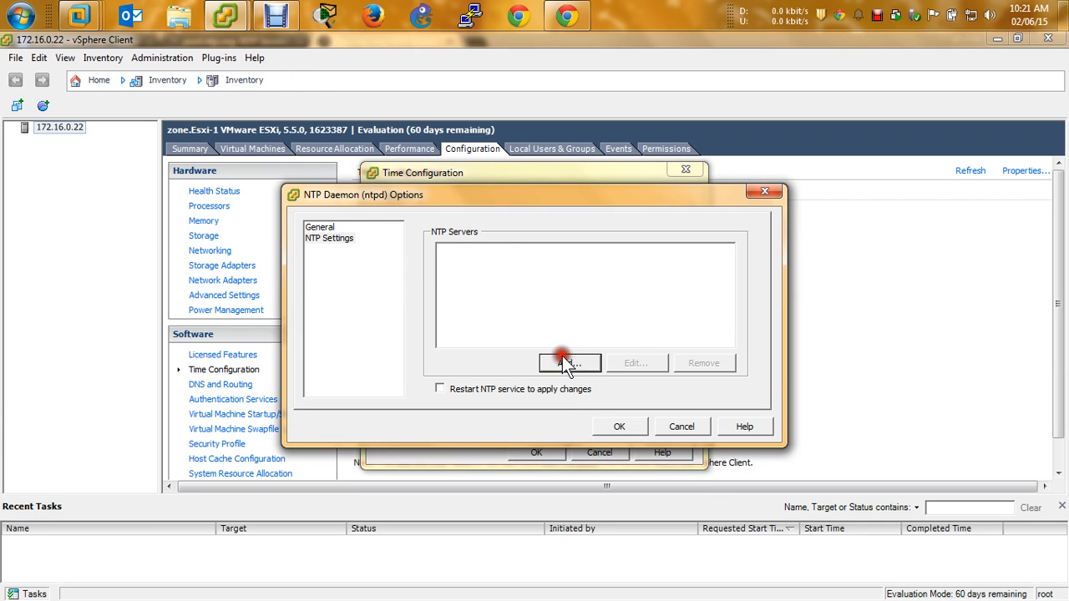
key("ctrl+v")
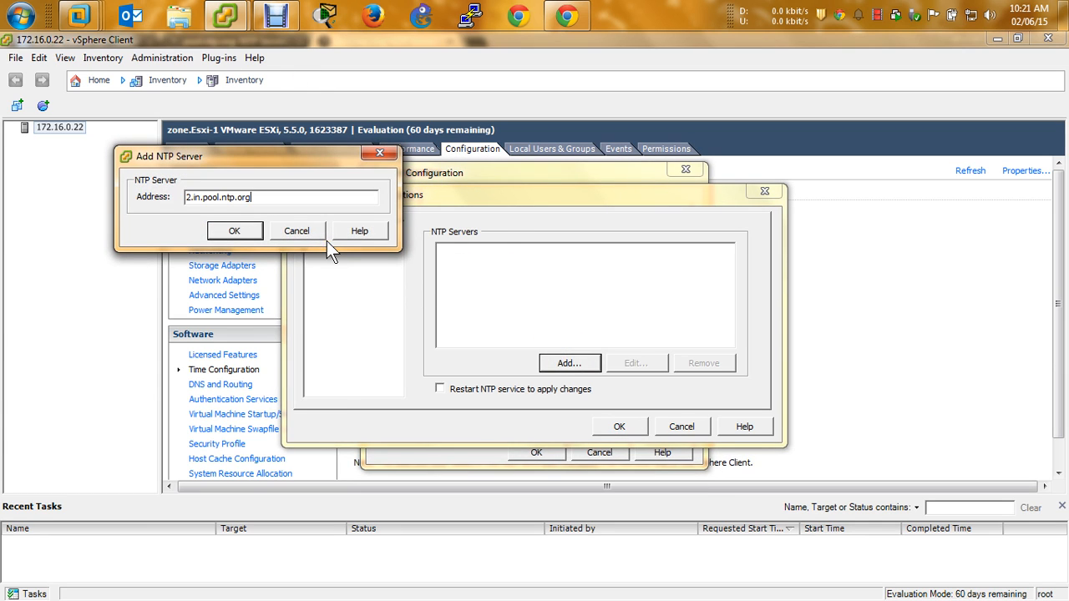
left_click(235, 232)
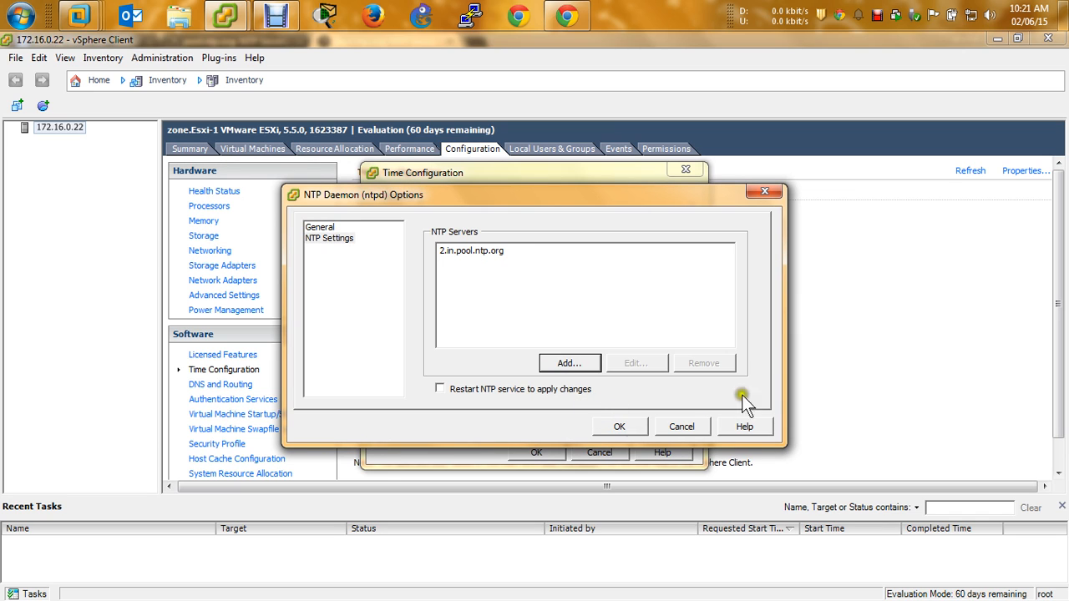
Open a command prompt and nslookup 2.in.pool.ntp.org, which returns only IPv6
key("super+r")
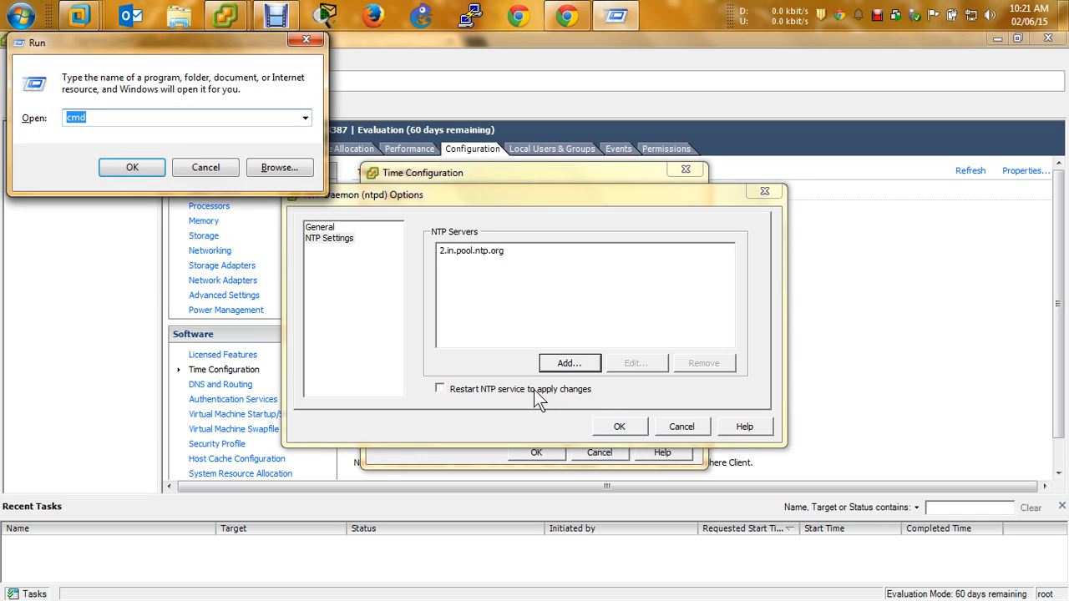
type("cmd")
key("Return")
type("ns")
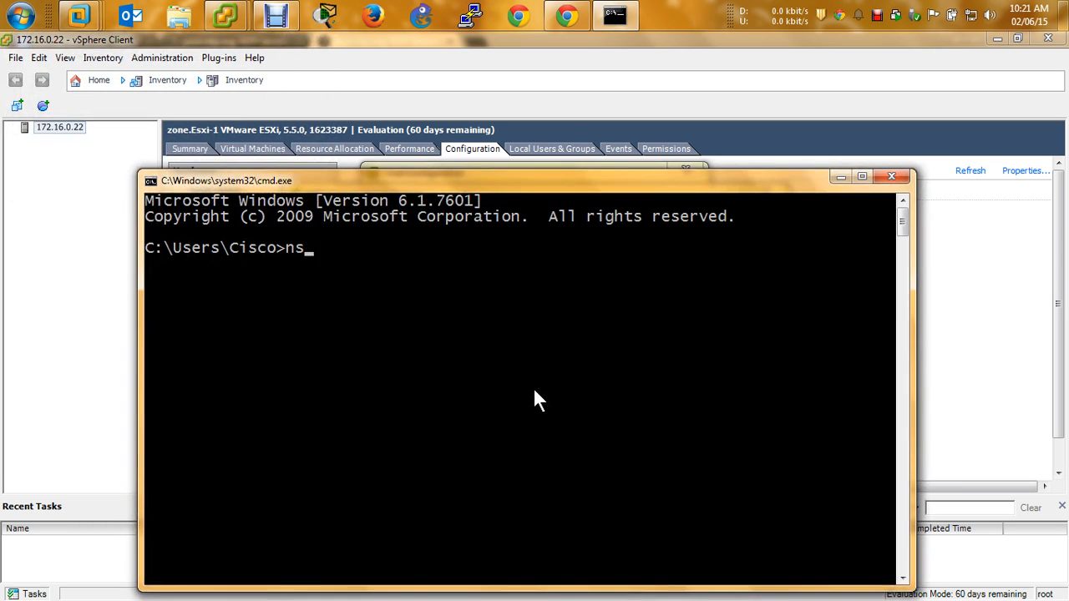
type("lookup")
key("Return")
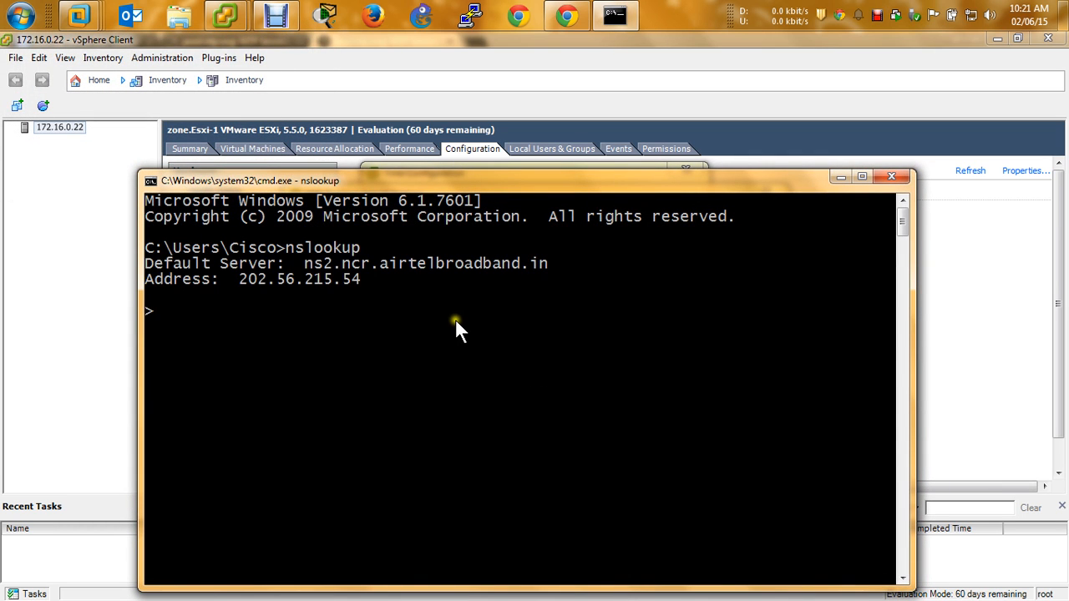
right_click(455, 319)
left_click(499, 366)
key("Return")
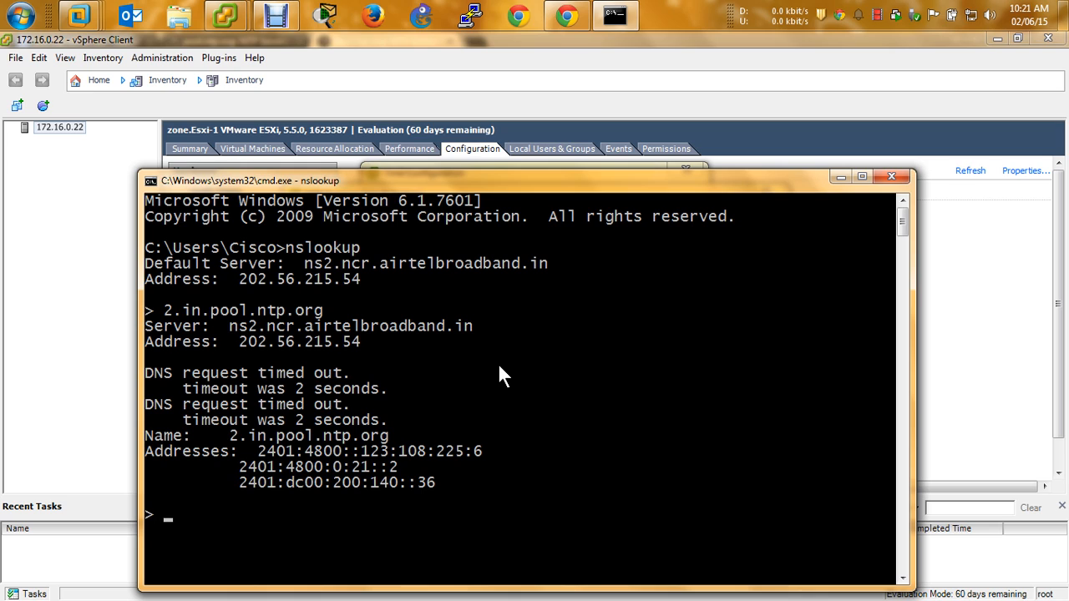
Look up in.pool.ntp.org instead, getting four IPv4 addresses including 120.88.46.10
key("Up")
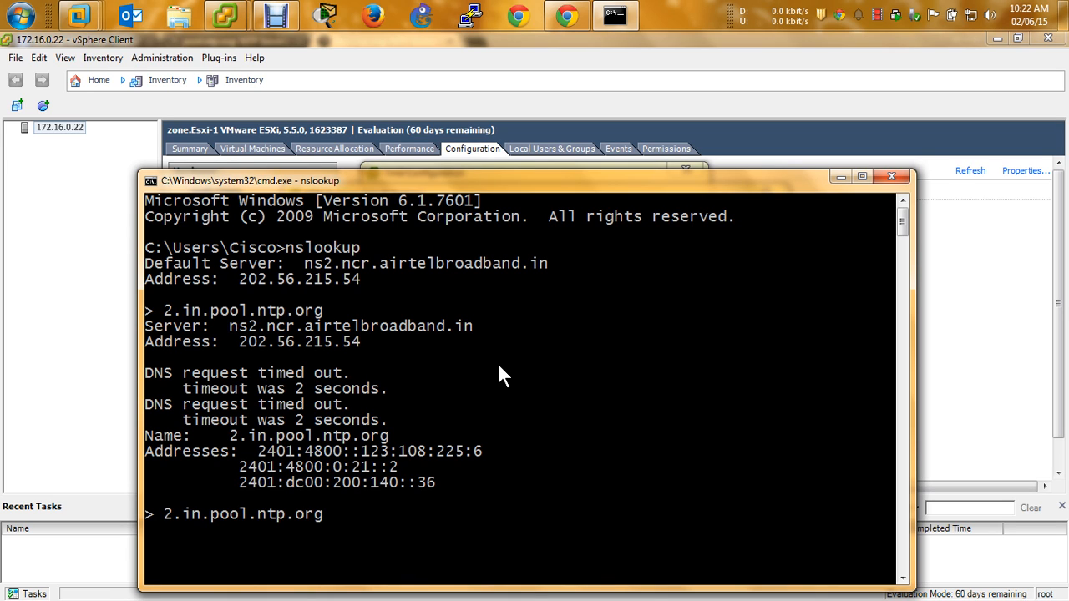
key("Left")
key("Left")
key("Left")
key("Left")
key("BackSpace")
key("BackSpace")
key("Return")
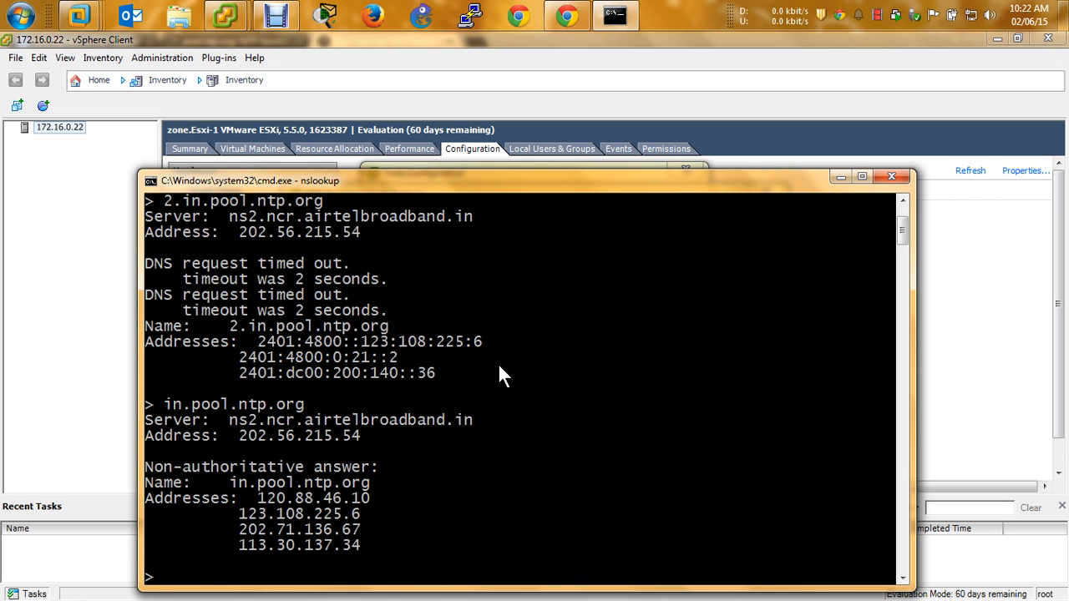
Edit the host's NTP server entry to in.pool.ntp.org by deleting the '2.' prefix, and confirm all dialogs
left_click(891, 177)
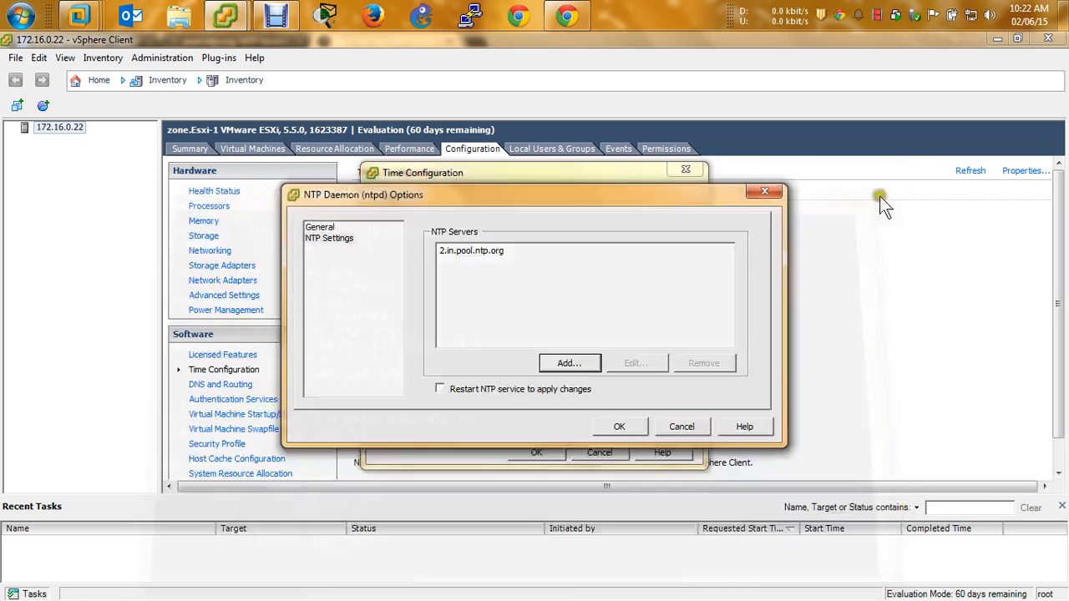
left_click(445, 252)
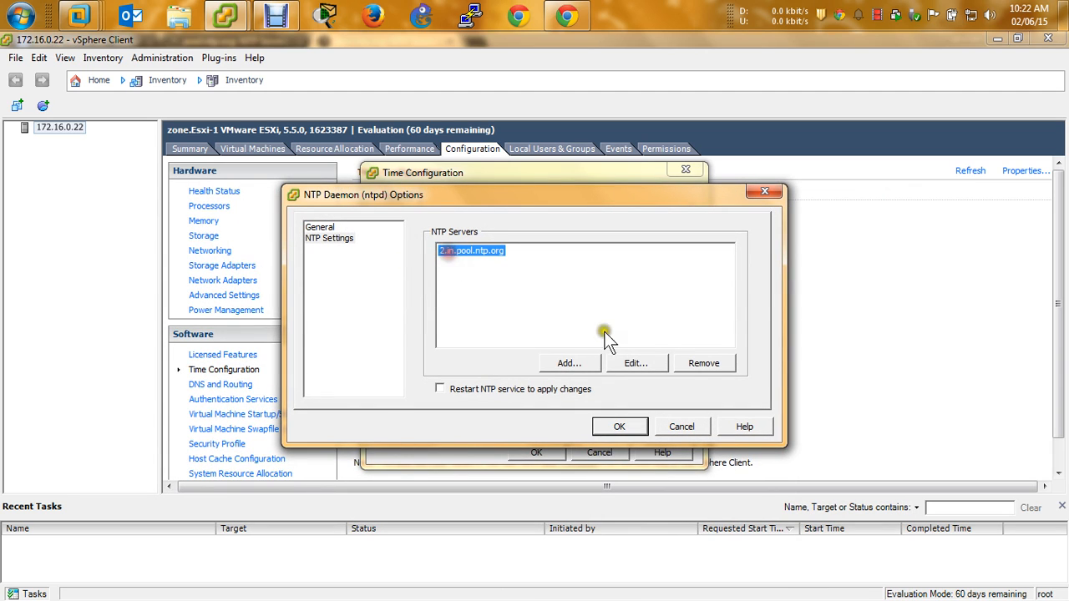
left_click(628, 361)
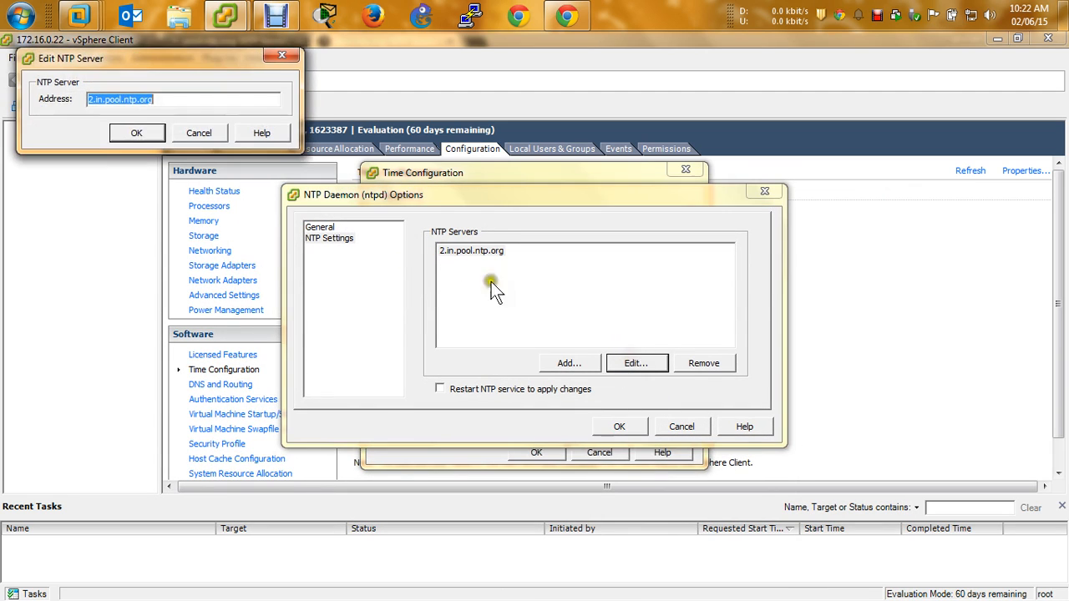
left_click(98, 99)
key("BackSpace")
key("BackSpace")
key("BackSpace")
left_click(134, 132)
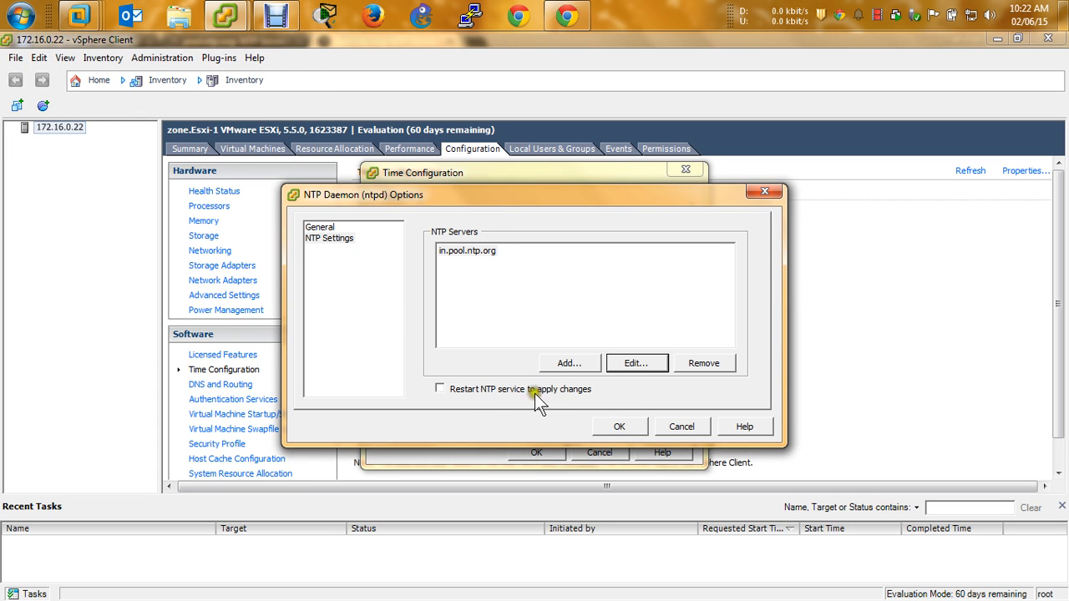
left_click(621, 427)
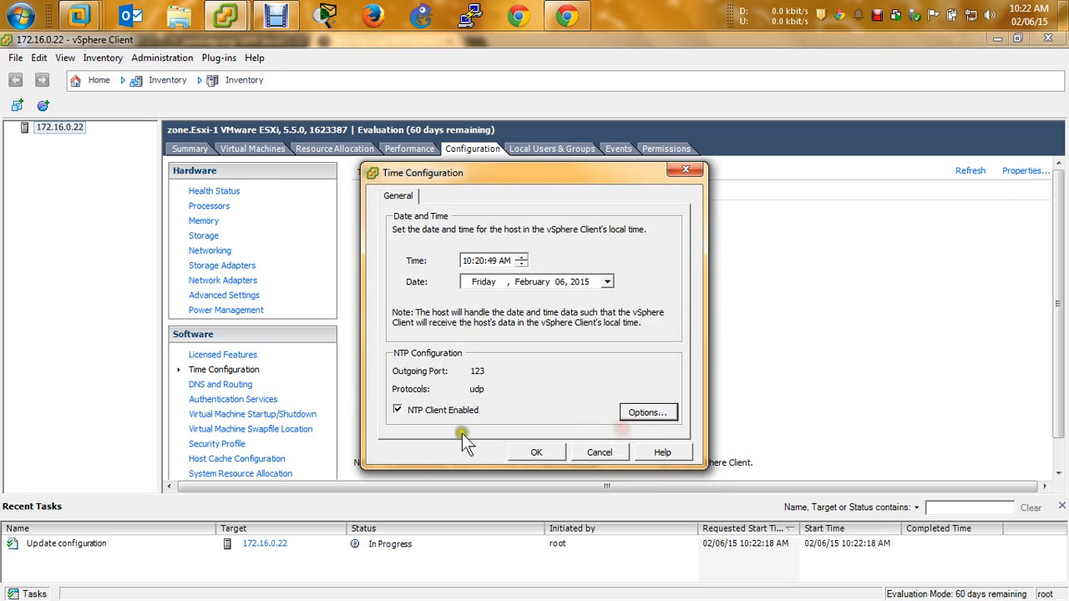
left_click(543, 452)
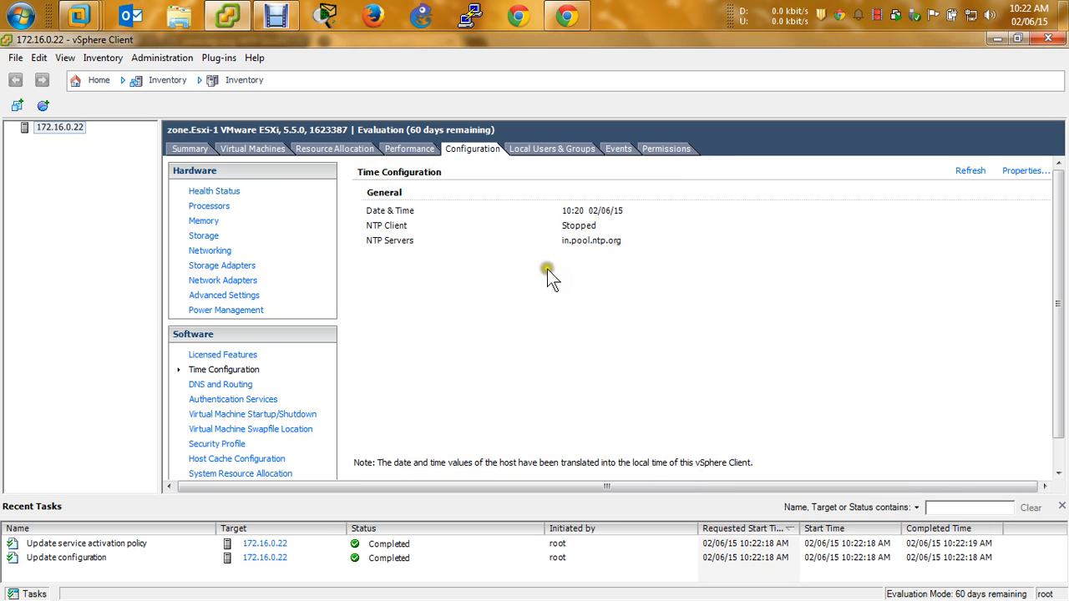
Set the NTP daemon to start and stop with the host, start it now, and save
left_click(1023, 172)
left_click(636, 407)
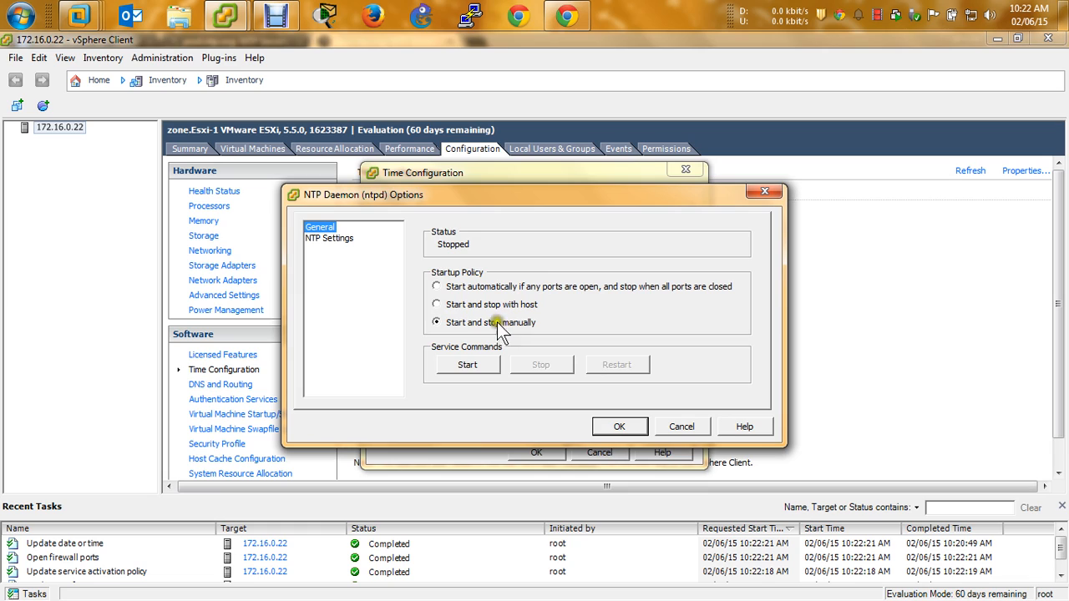
left_click(527, 306)
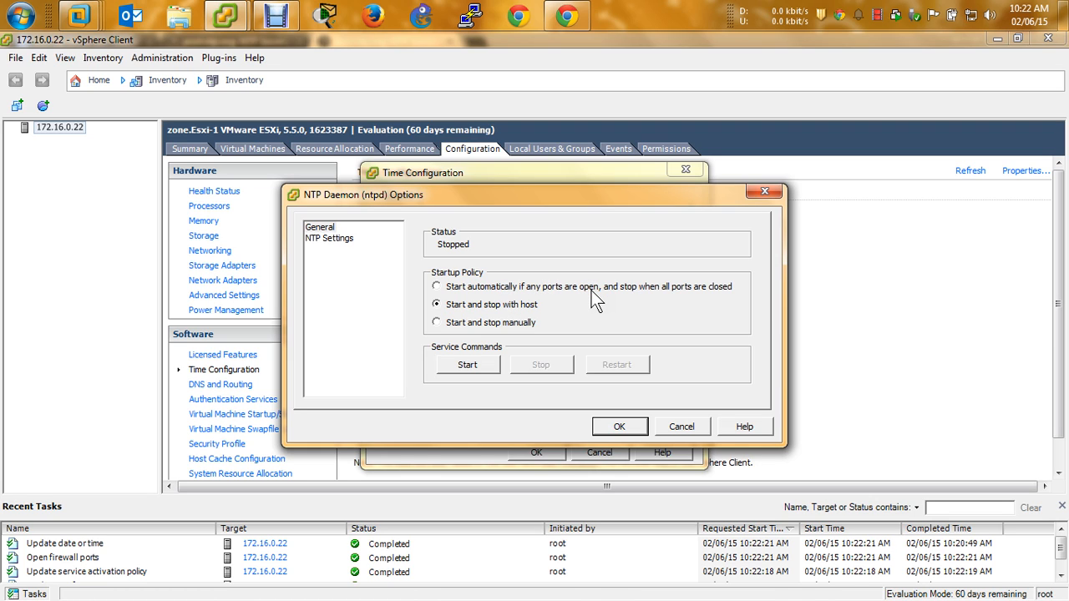
left_click(490, 312)
left_click(471, 371)
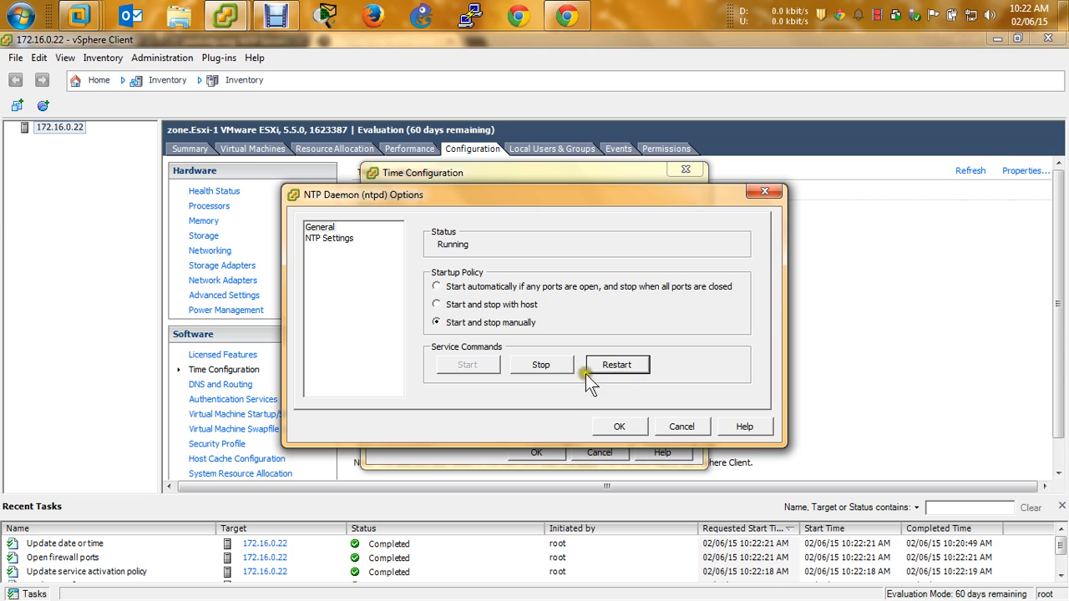
left_click(616, 425)
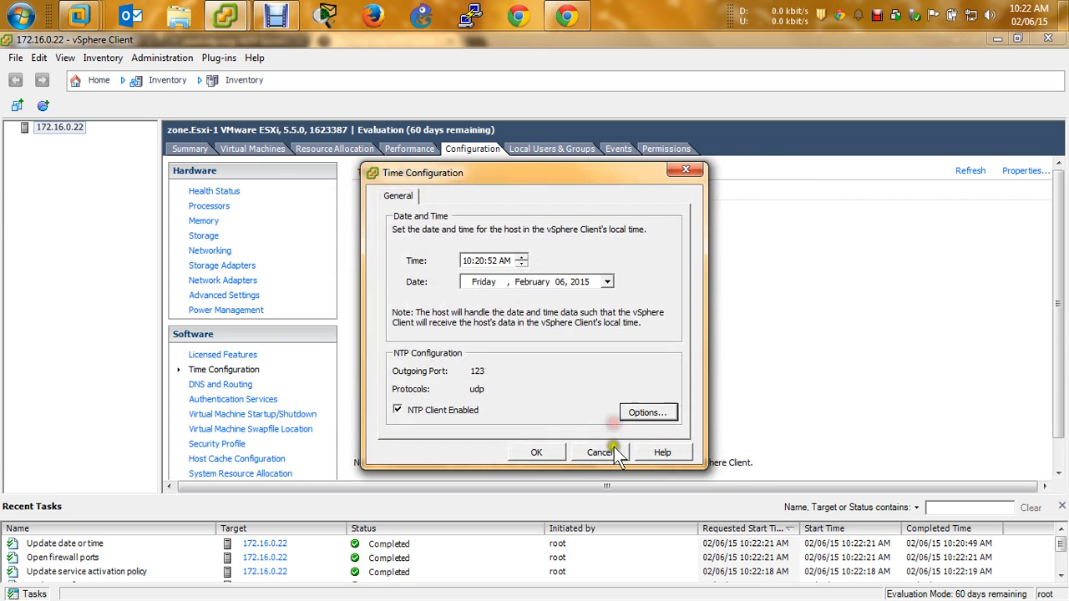
left_click(548, 454)
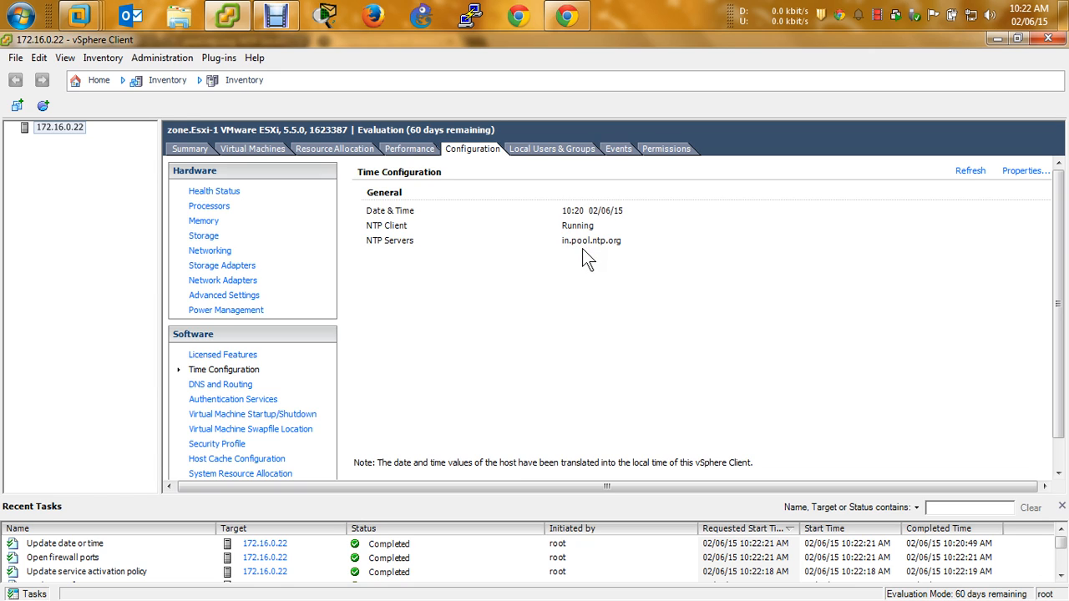
left_click(572, 223)
left_click(566, 219)
left_click(573, 217)
left_click(592, 209)
left_click(612, 215)
left_click(603, 219)
left_click(608, 213)
left_click(647, 225)
left_click(623, 242)
left_click(594, 263)
left_click(240, 388)
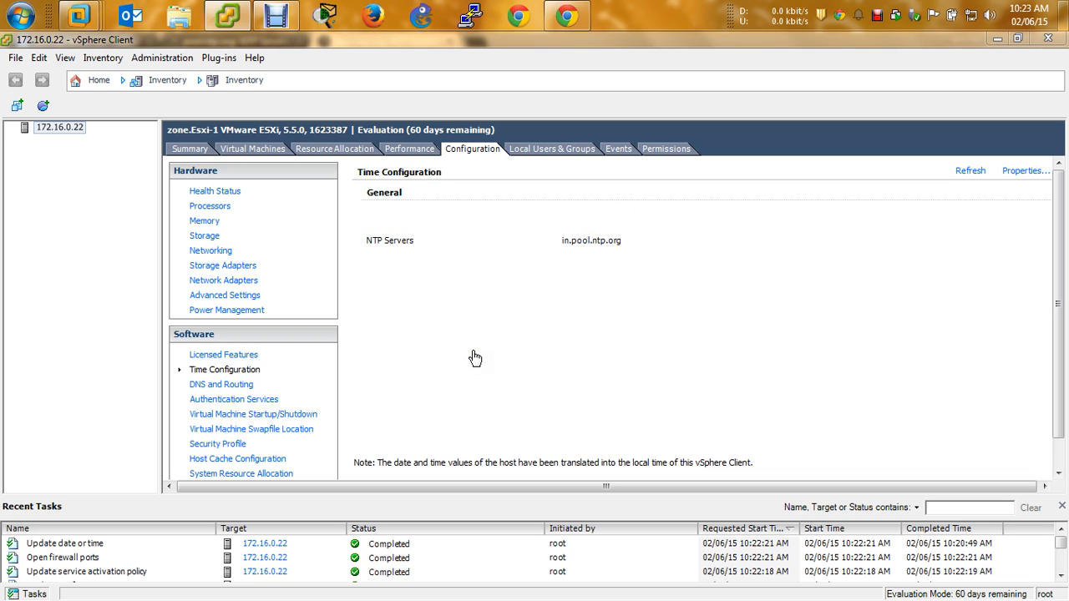
View DNS and Routing, then Authentication Services showing Local Authentication with no domain
left_click(222, 384)
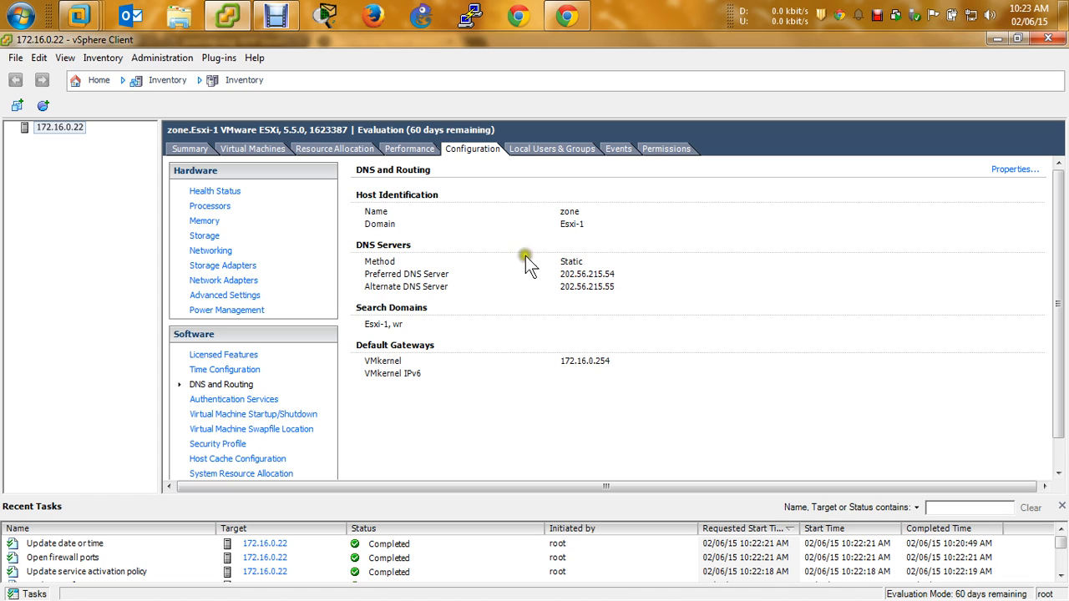
left_click(267, 399)
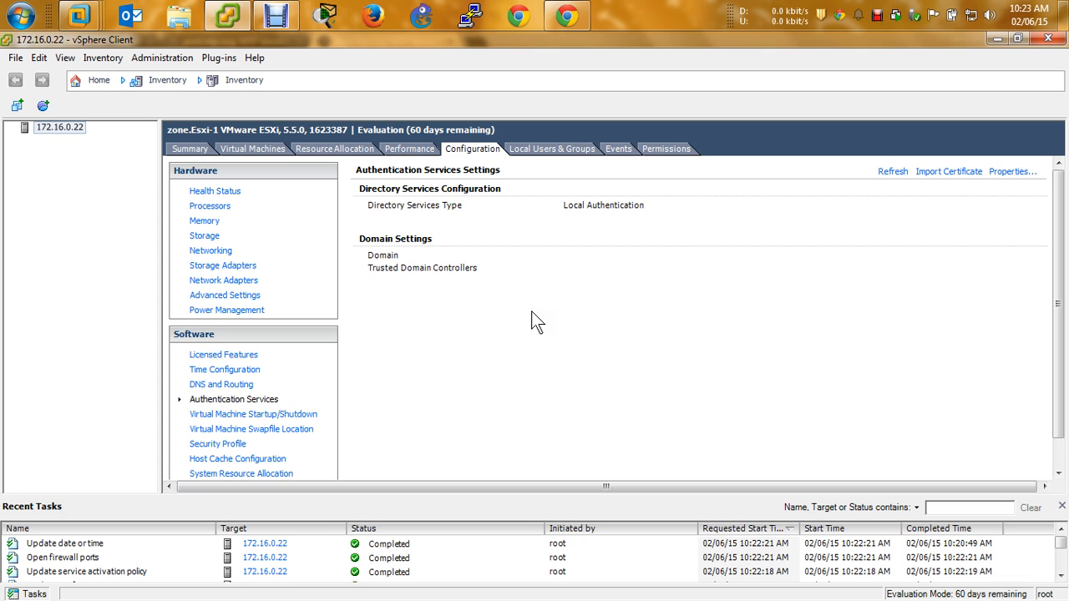
Show Virtual Machine Startup/Shutdown: automatic start disabled, 2-minute startup and shutdown delays
left_click(276, 416)
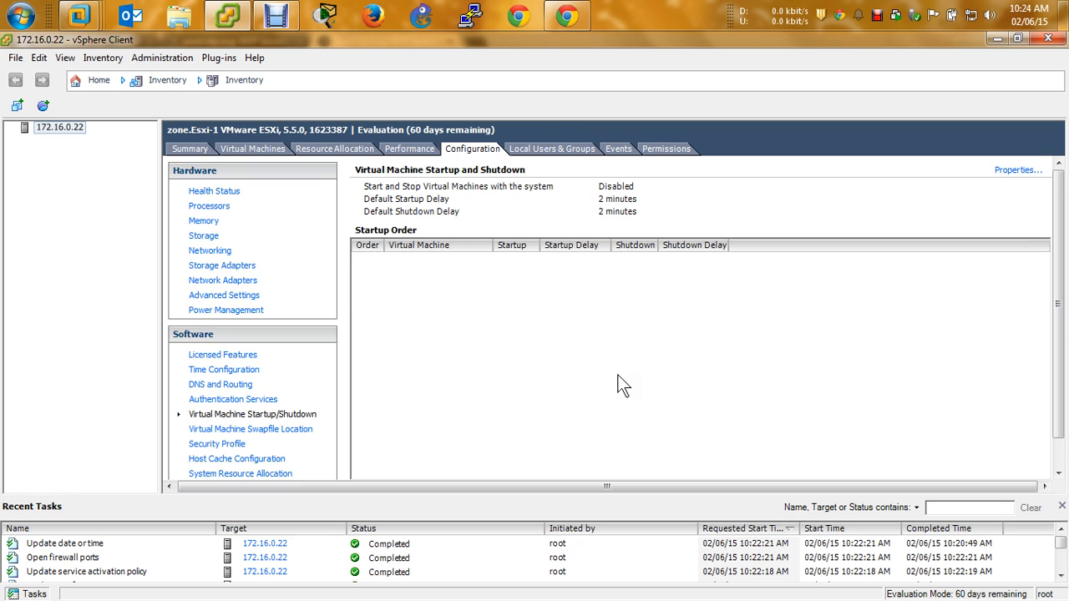
View the Virtual Machine Swapfile Location page, then the Security Profile's services and firewall connections
left_click(253, 428)
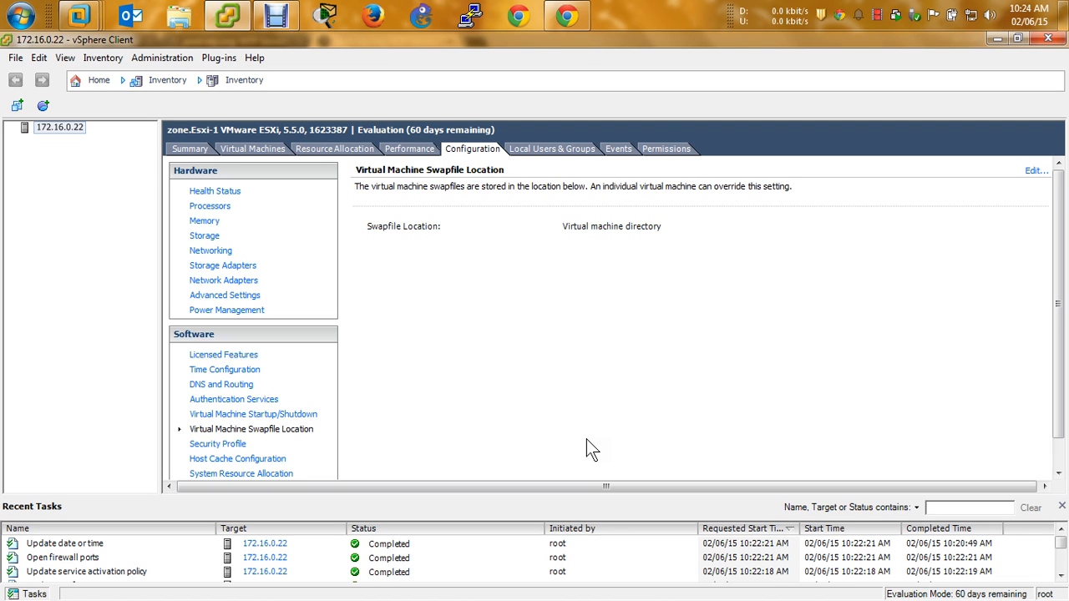
left_click(216, 443)
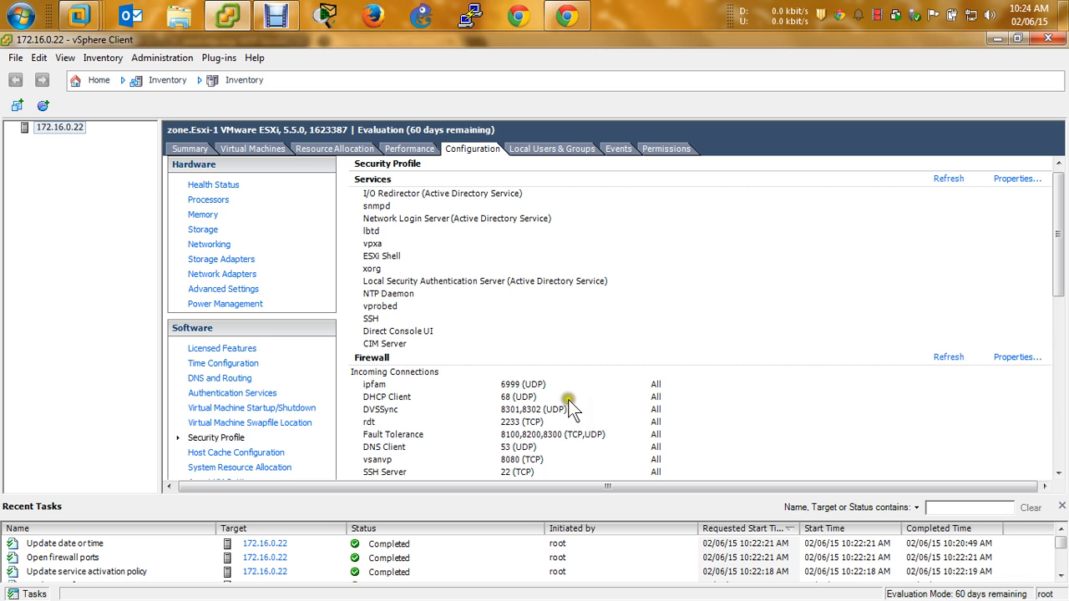
Open Host Cache Configuration, which shows an empty SSD Datastores list
scroll(569, 401, "down", 7)
scroll(389, 344, "up", 3)
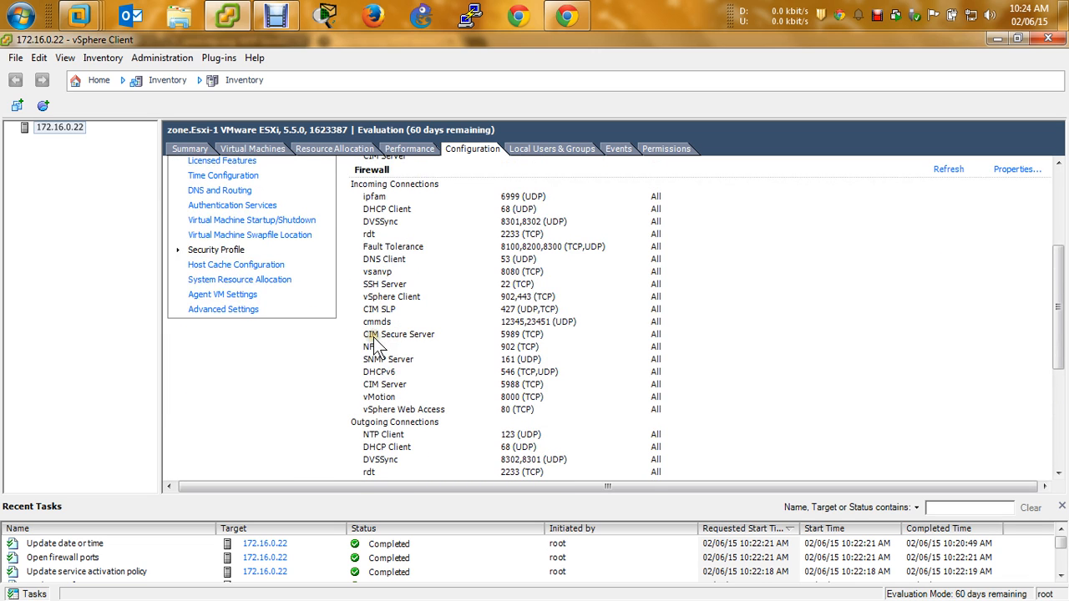
left_click(227, 264)
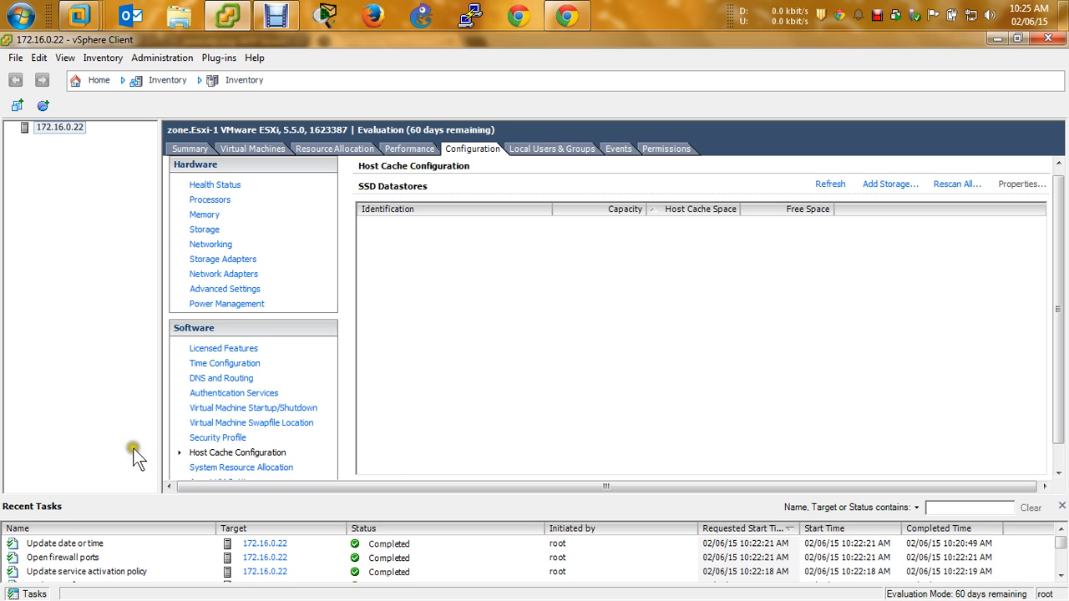
scroll(355, 448, "down", 1)
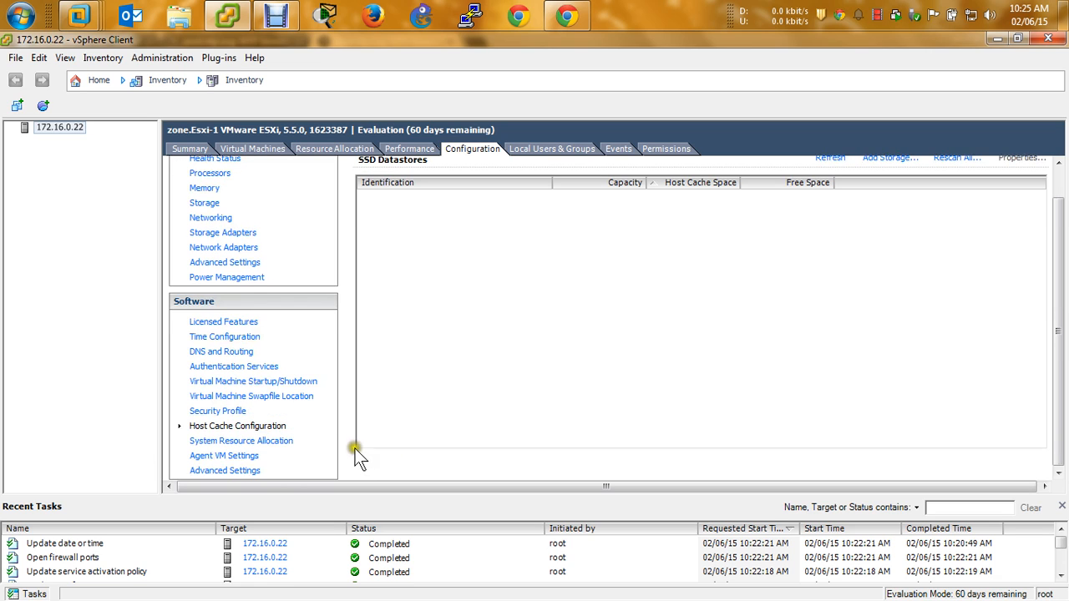
Step through System Resource Allocation and Agent VM Settings, then open the Advanced Settings dialog
left_click(261, 442)
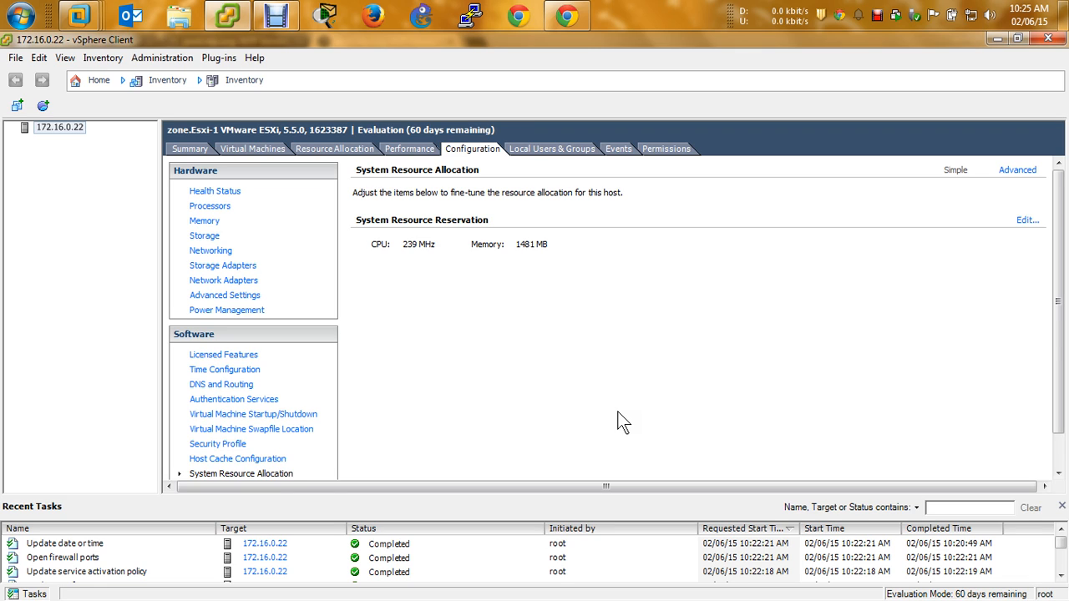
scroll(626, 284, "down", 1)
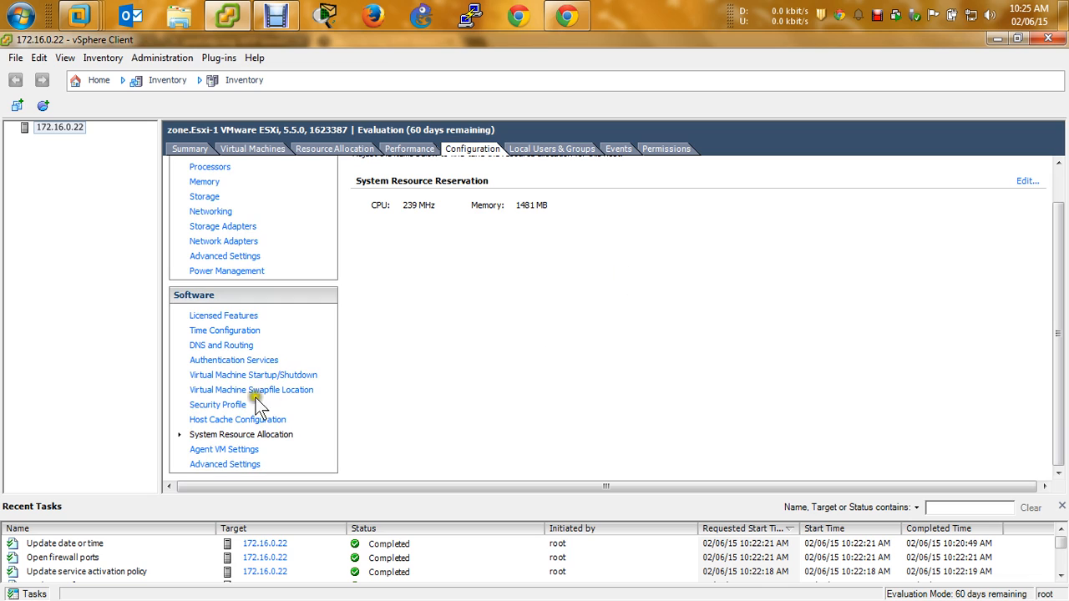
left_click(236, 451)
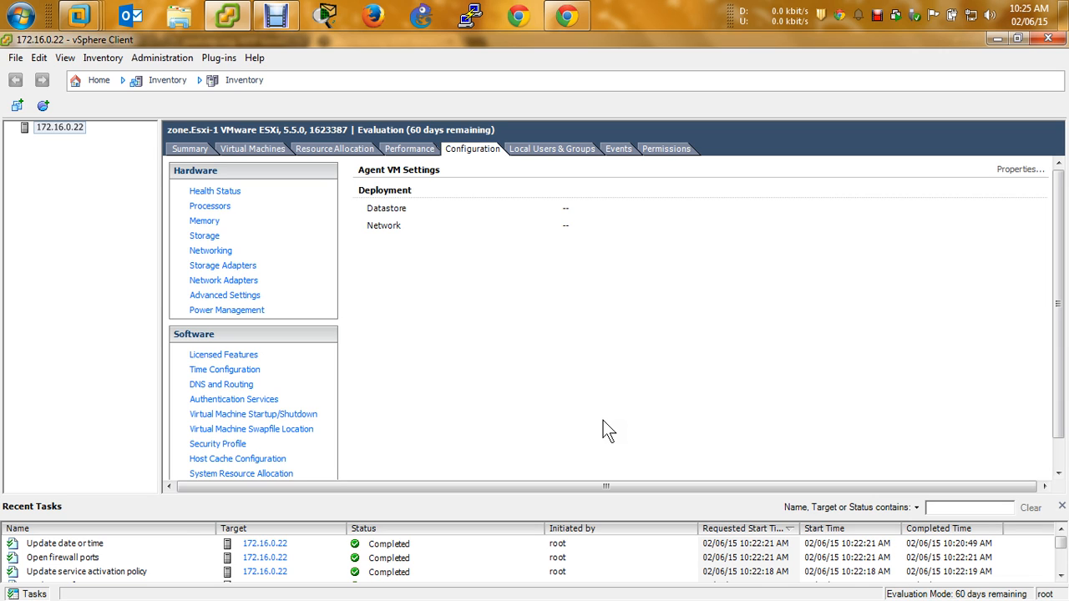
scroll(678, 315, "down", 2)
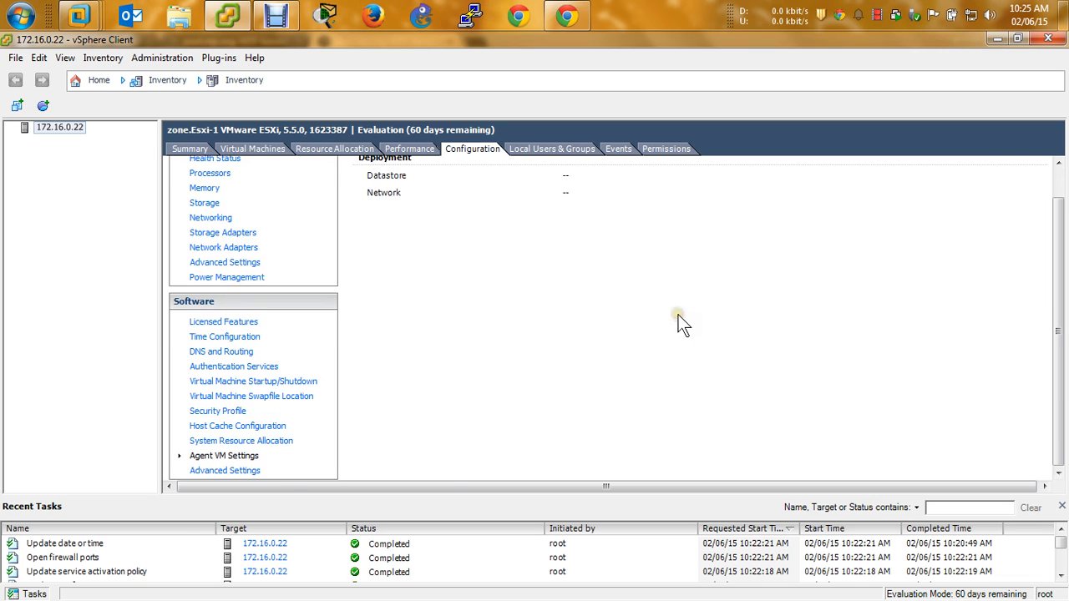
left_click(199, 473)
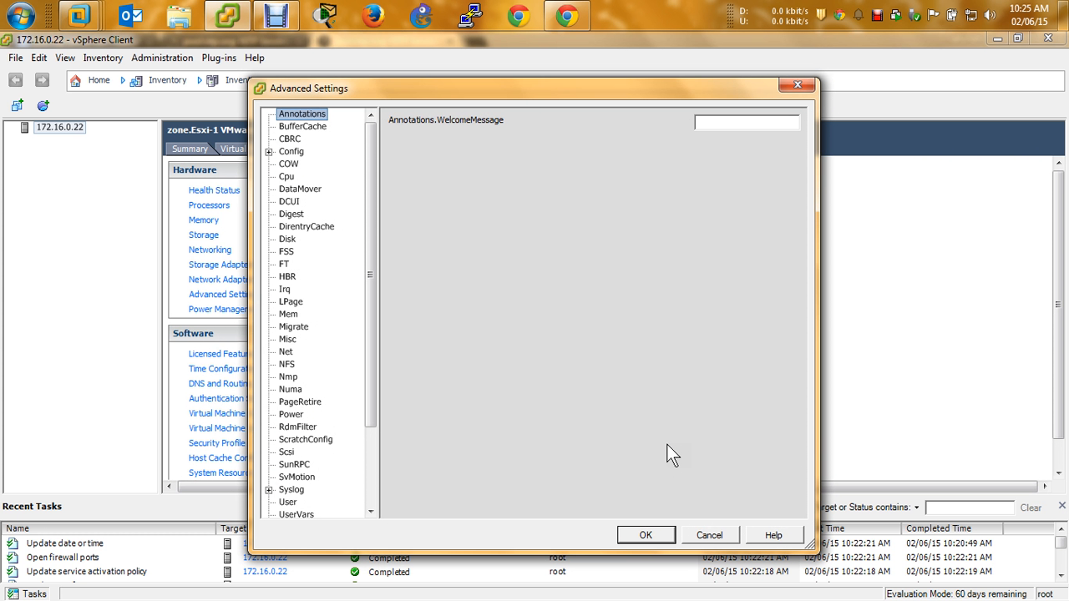
Inspect the Cpu advanced settings, cancel unchanged, then view Local Users & Groups (root, vpxuser, dcui)
left_click(375, 177)
left_click(286, 176)
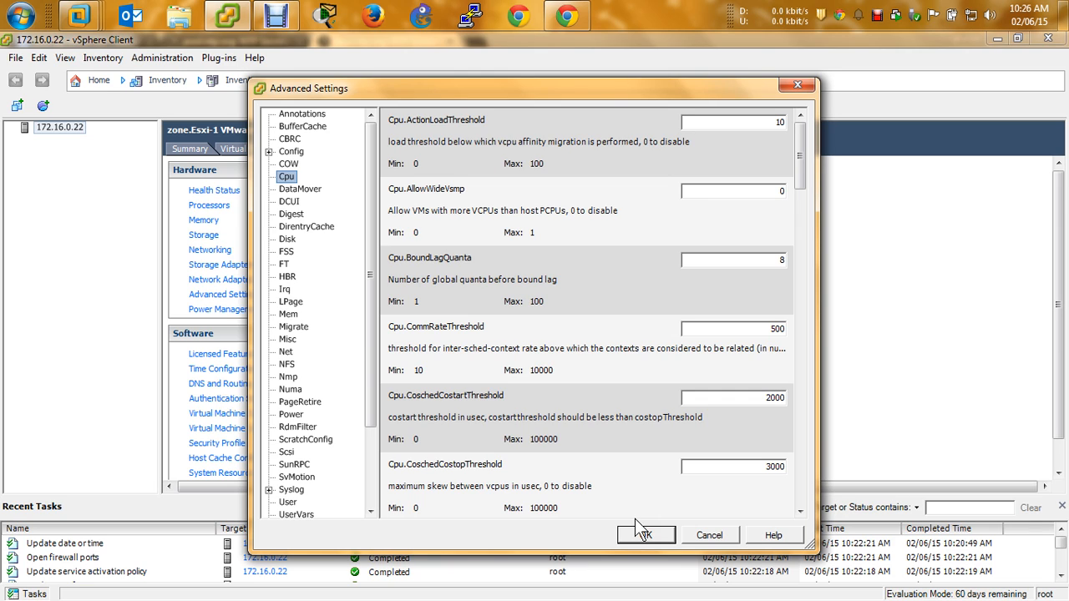
left_click(706, 536)
scroll(334, 401, "down", 2)
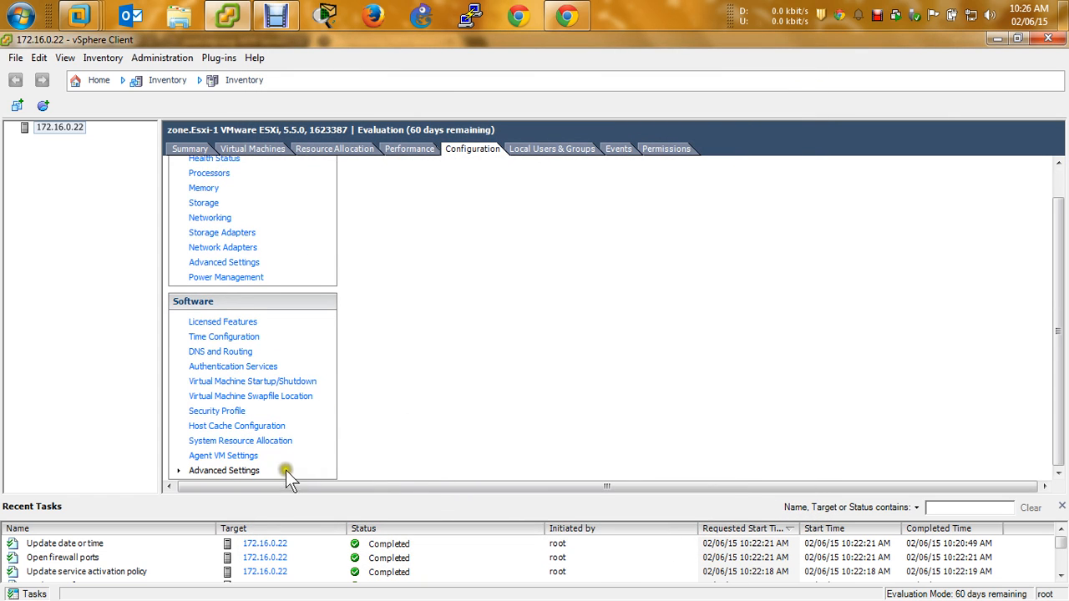
left_click(555, 149)
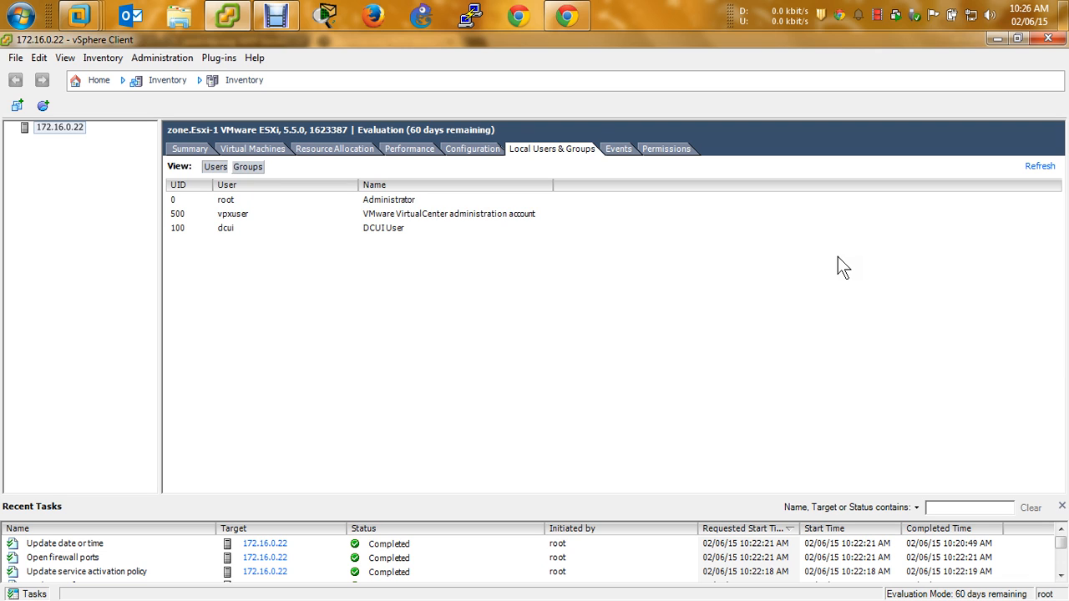
Check the firewall configuration event on Events, then view Permissions with Administrator roles
left_click(702, 183)
left_click(616, 147)
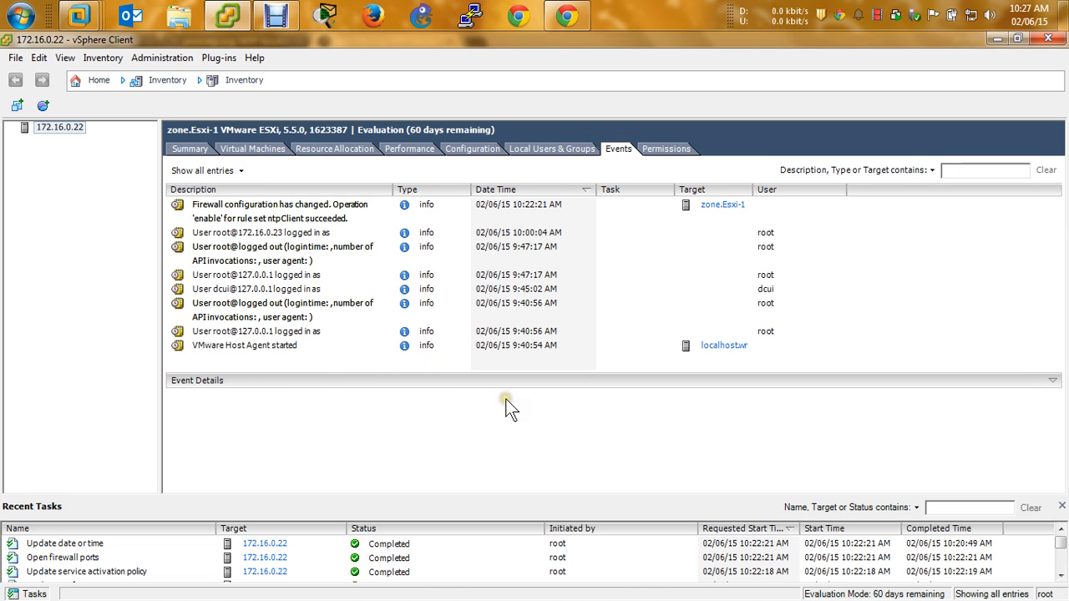
left_click(321, 209)
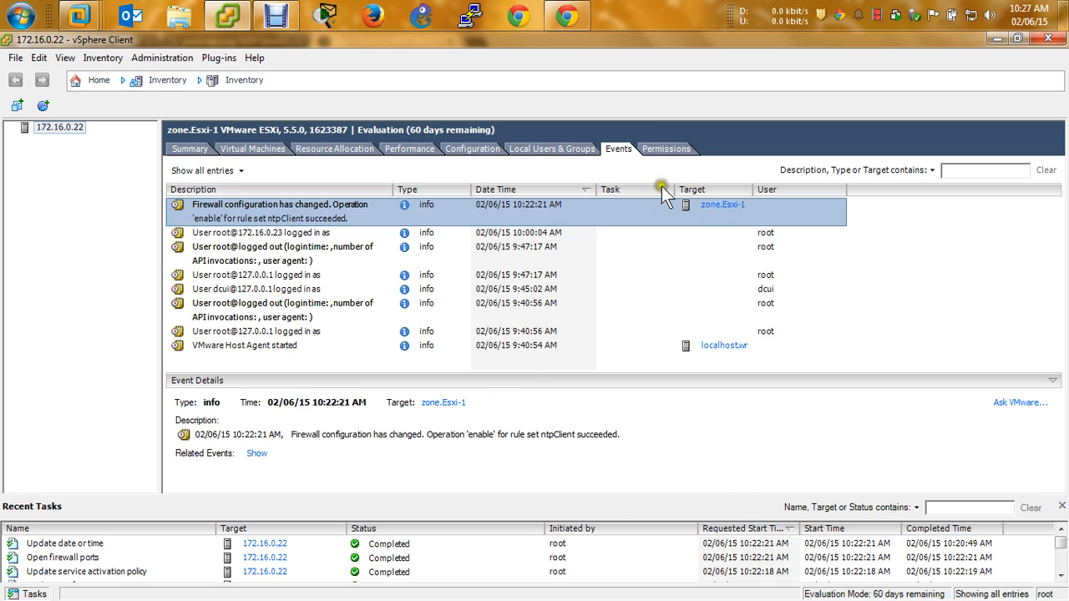
left_click(666, 151)
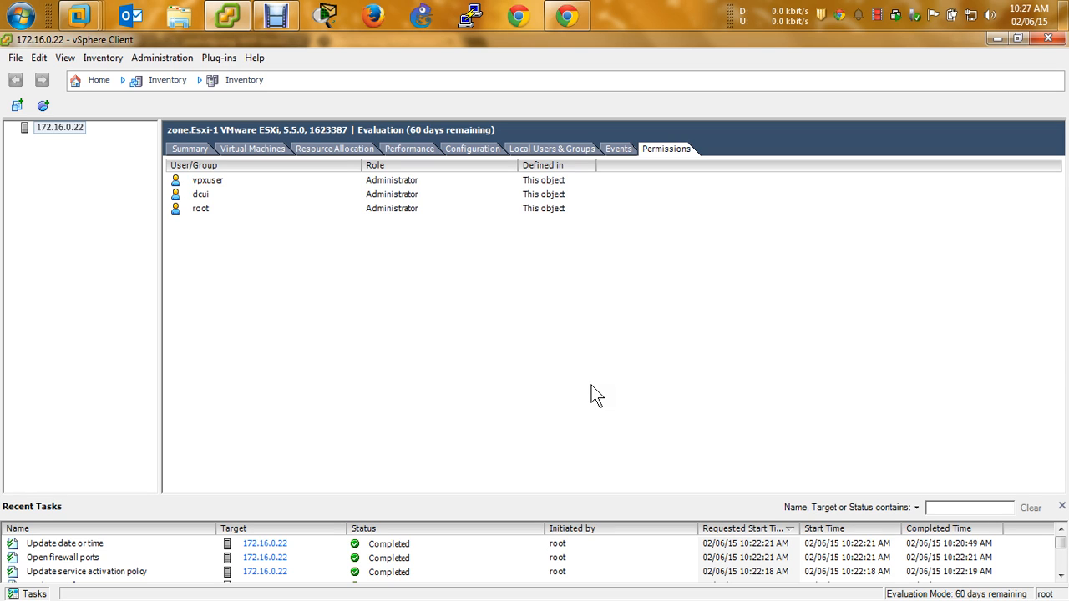
left_click(285, 219)
left_click(97, 79)
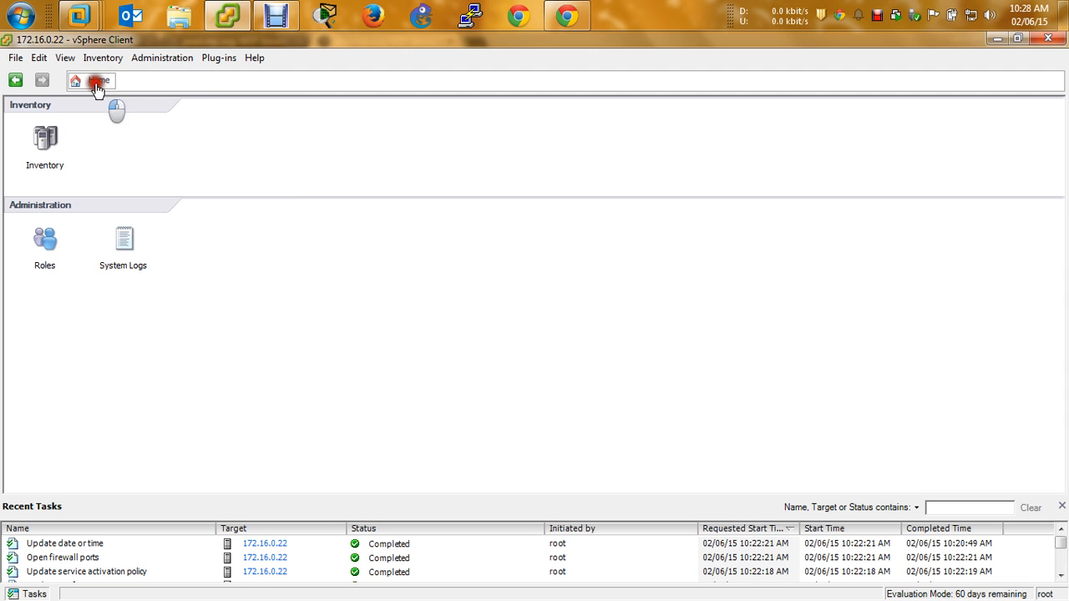
left_click(46, 140)
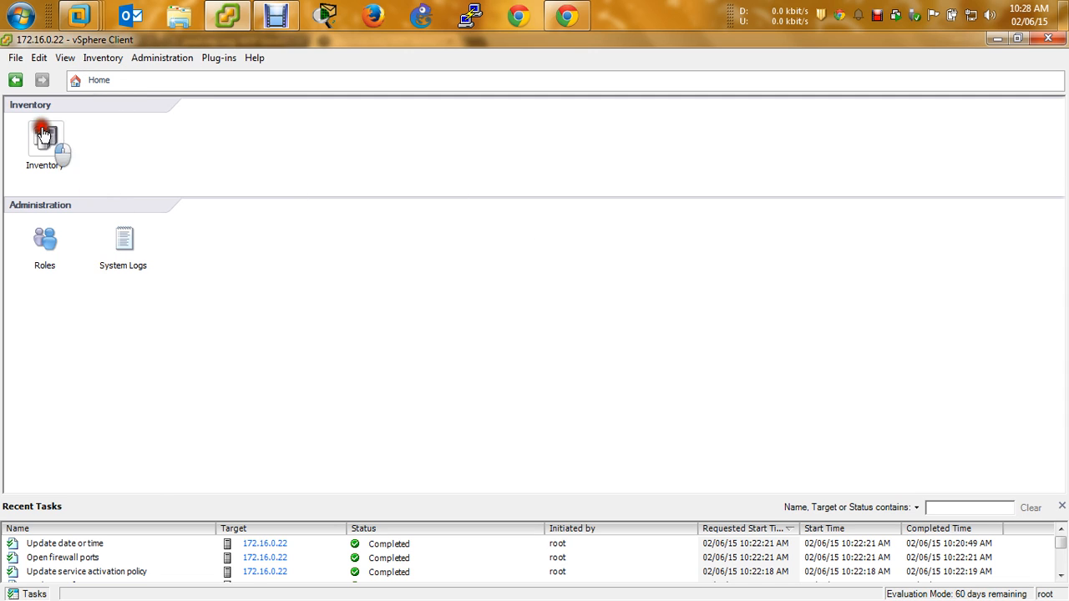